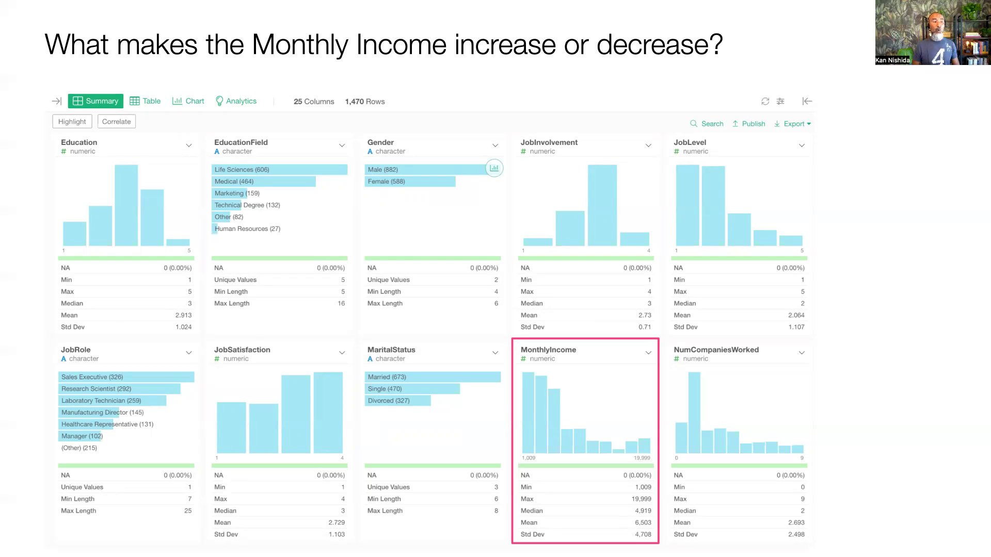
Leave the slideshow, switch to Exploratory and collapse the project sidebar beside the Employee_Data summary.
key(Escape)
key(super+Tab)
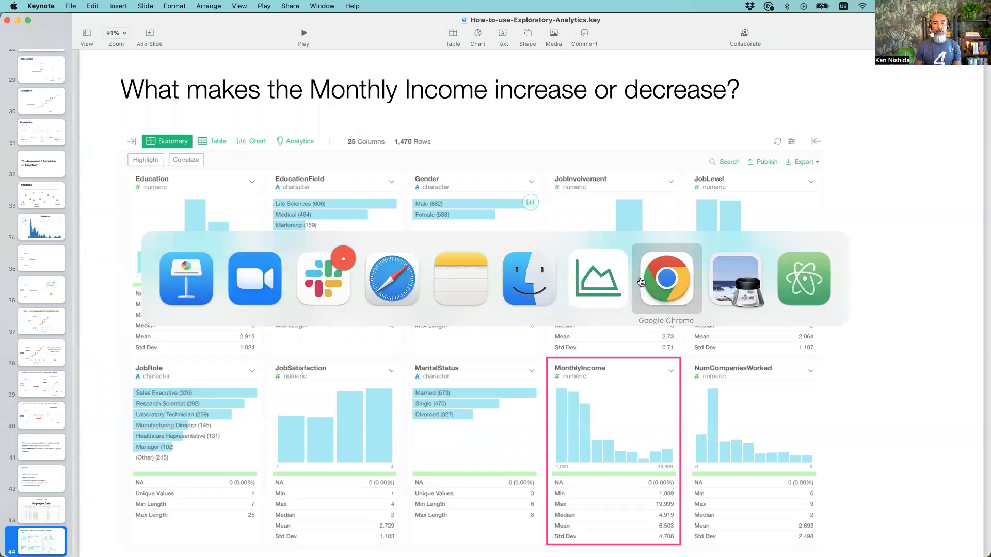
click(598, 279)
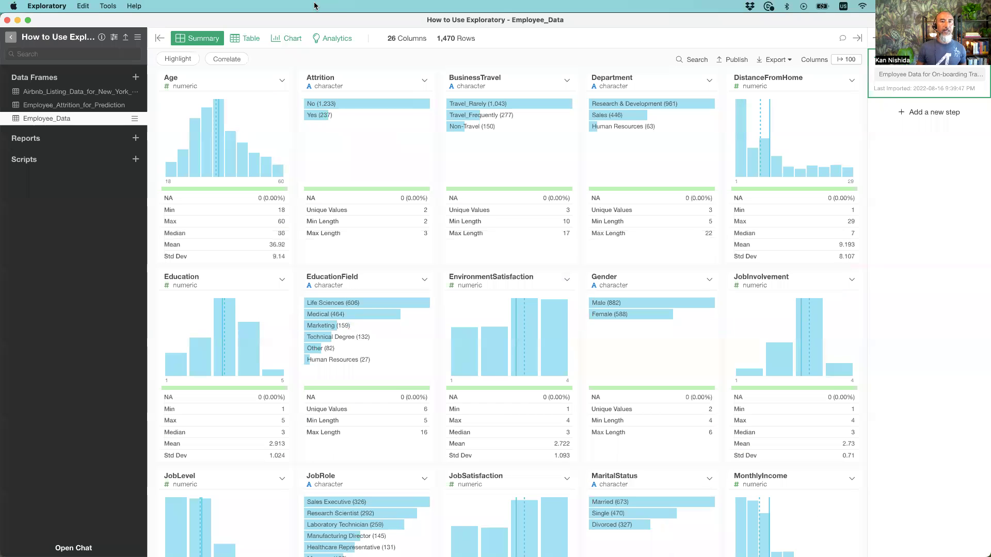
click(160, 38)
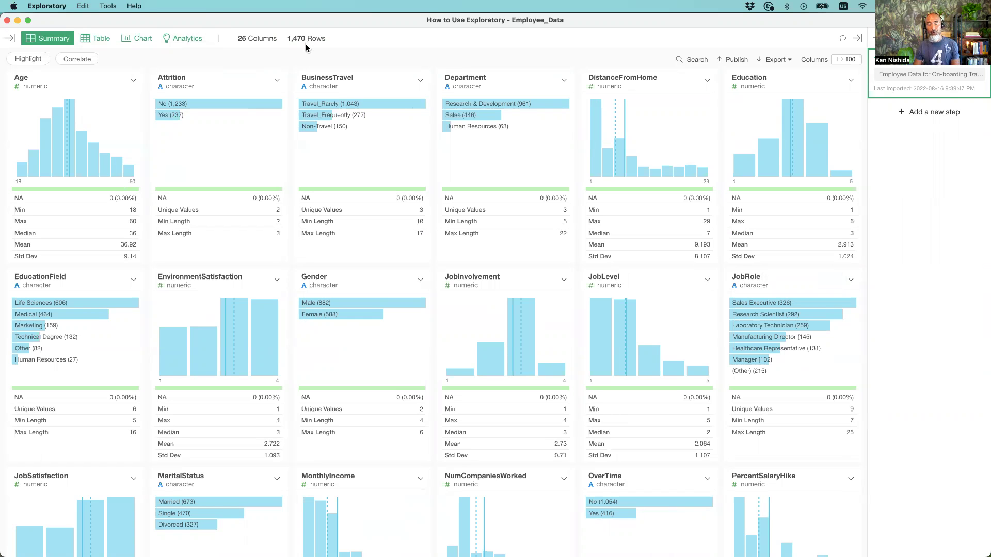
Look at the distribution and statistics of the MonthlyIncome column in the Employee_Data summary.
scroll(396, 278, down, 5)
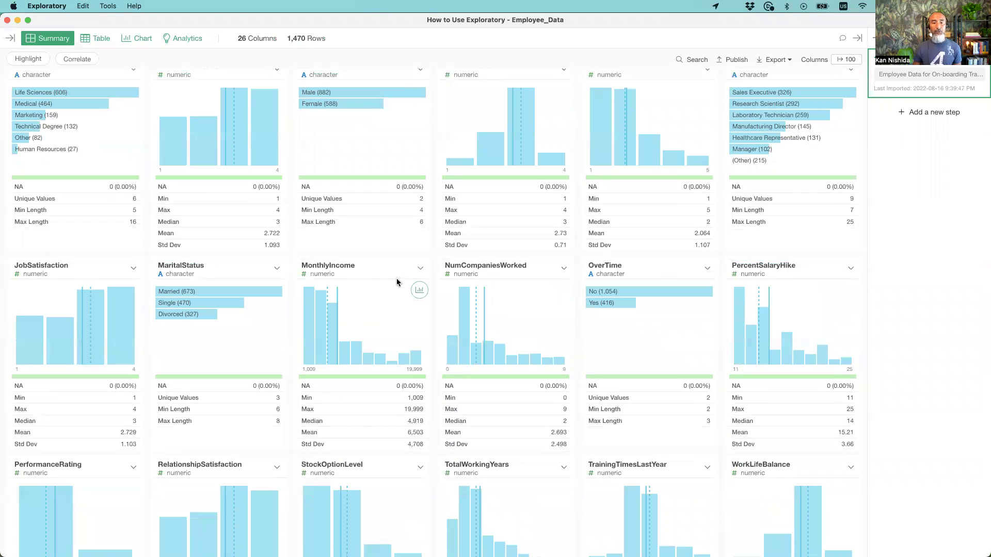
click(371, 279)
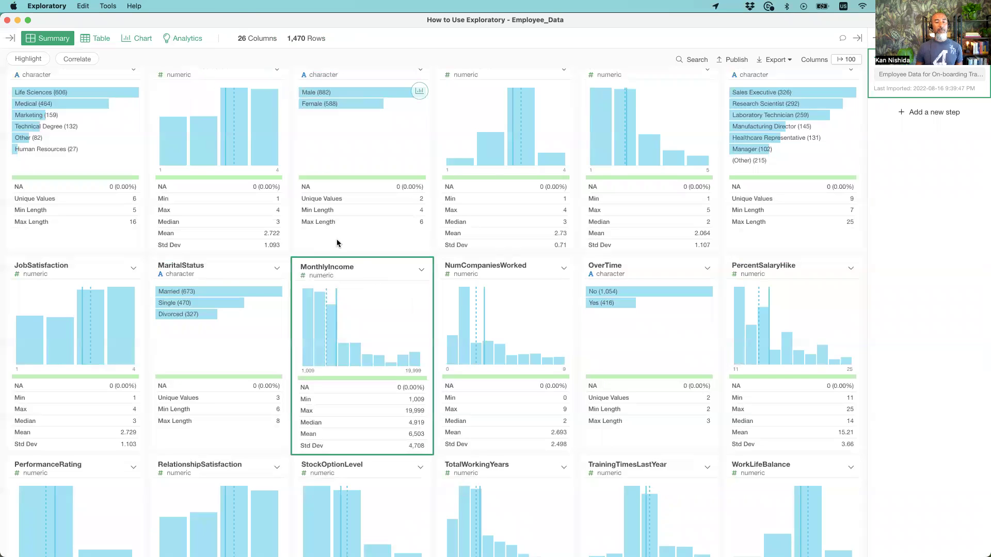
click(368, 268)
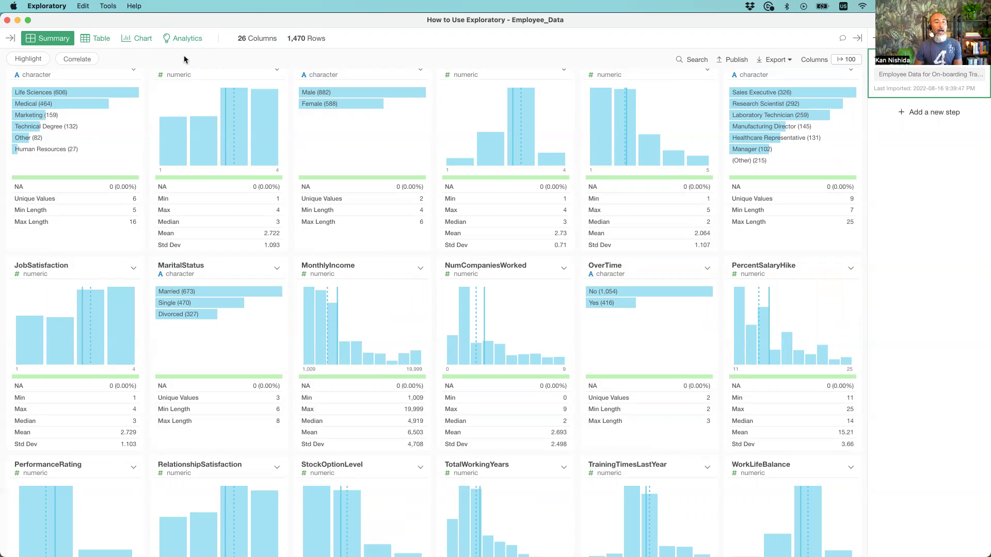
Turn on Correlate mode for the column summary, with sorting set to None and the target column cleared.
click(77, 62)
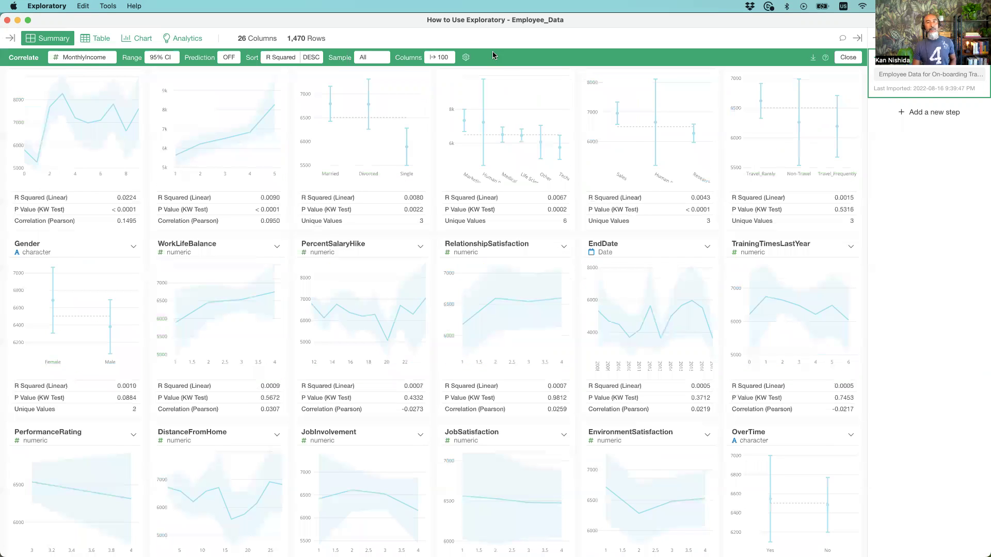
click(276, 59)
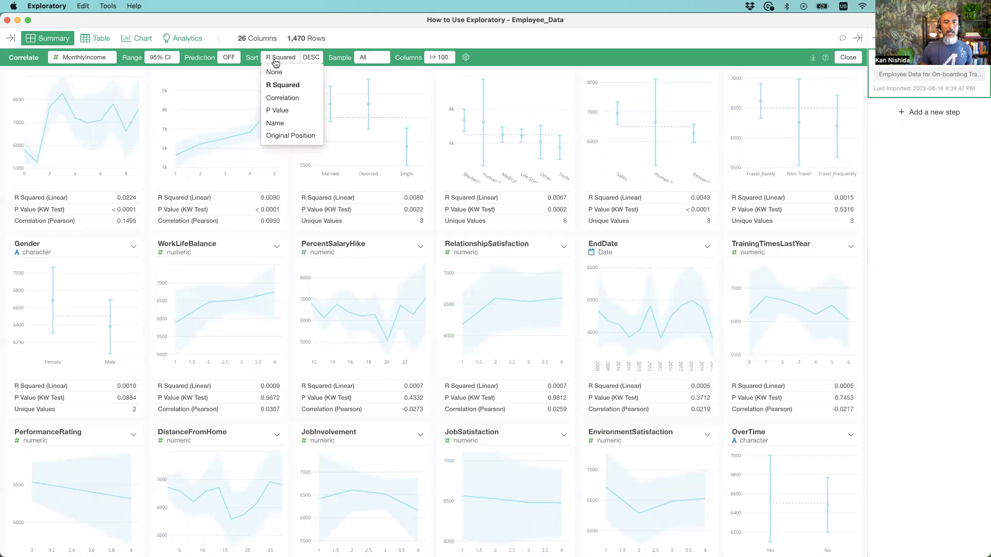
click(274, 72)
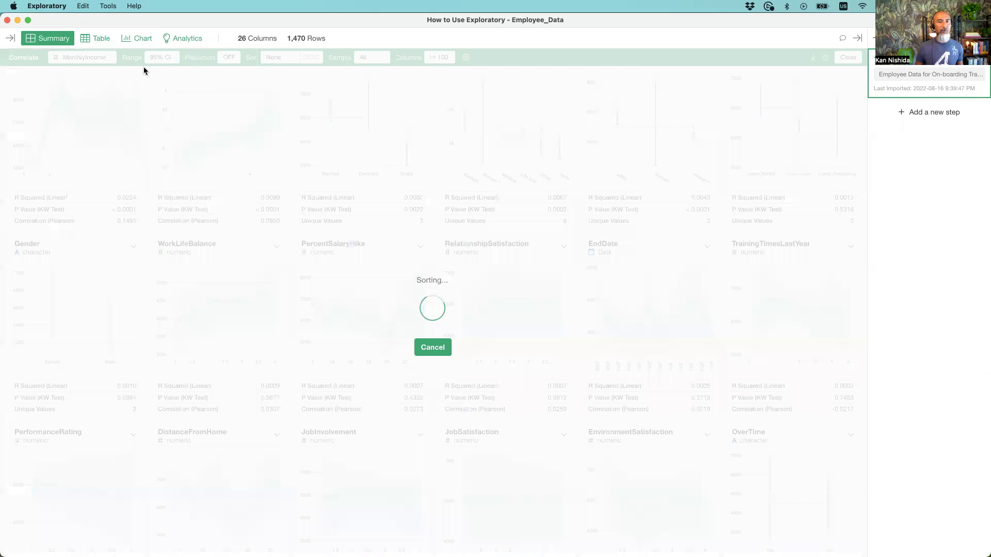
click(87, 60)
click(84, 93)
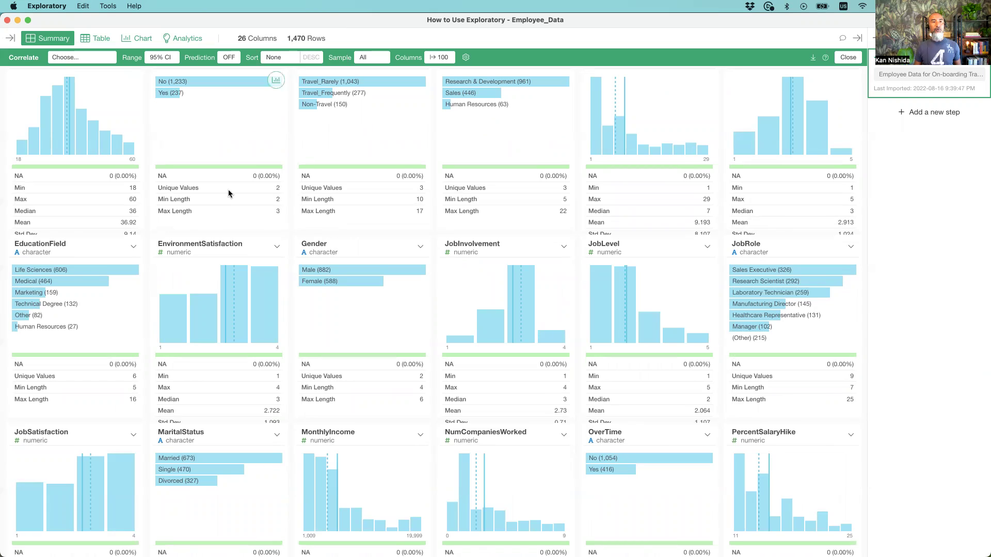
Set MonthlyIncome as the target column of the correlation view.
scroll(228, 190, up, 1)
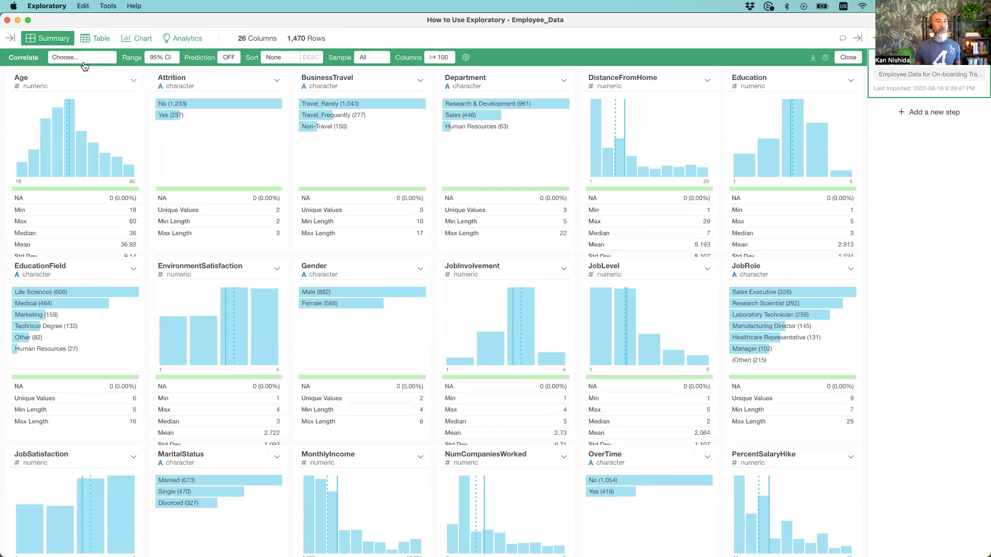
click(84, 61)
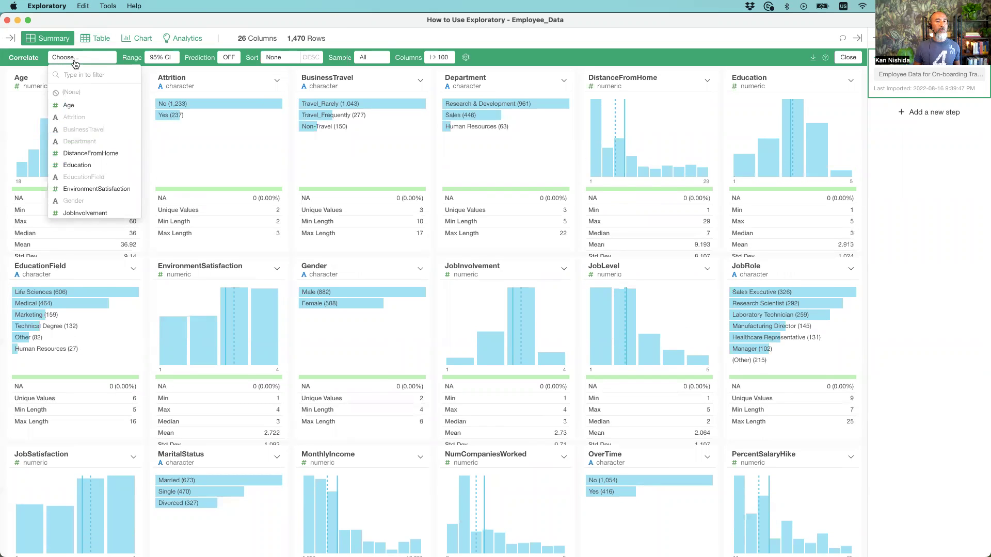
scroll(85, 135, down, 5)
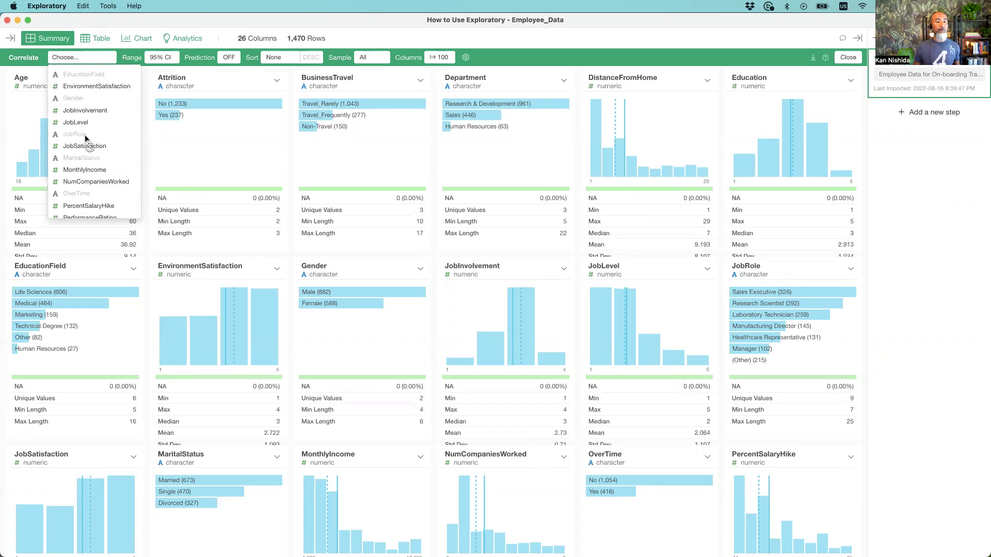
click(96, 154)
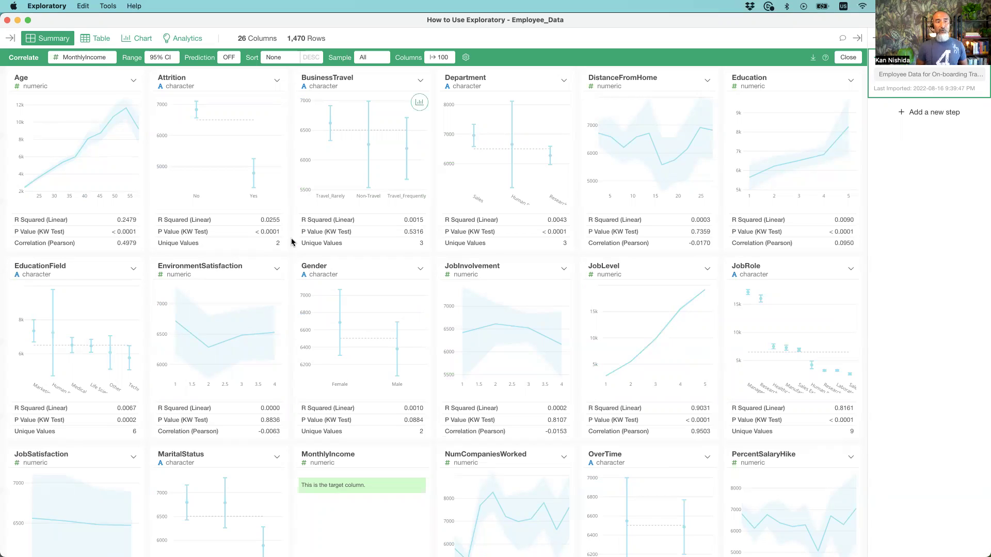
Examine the mean and range of MonthlyIncome across the Age sections and between the Attrition categories.
click(131, 103)
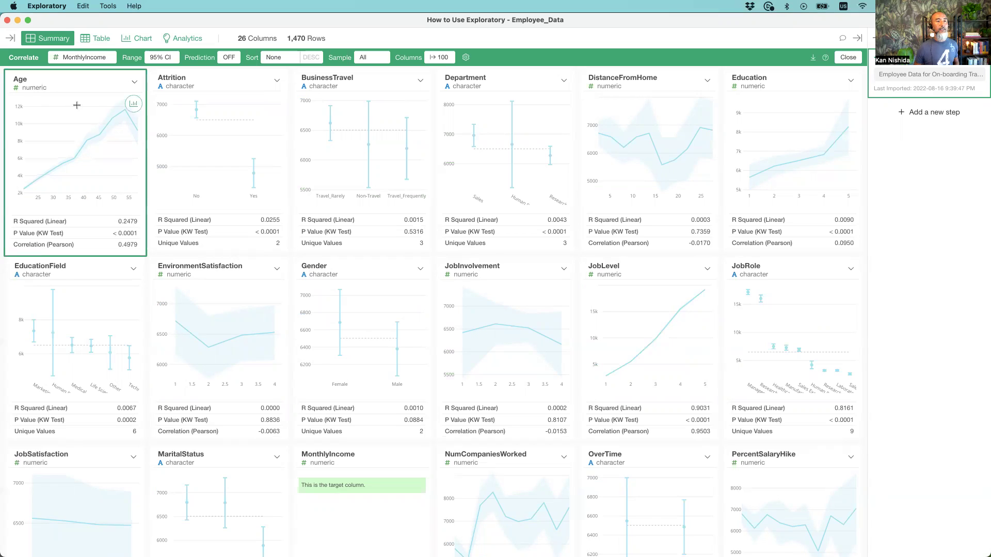
mouse_move(91, 147)
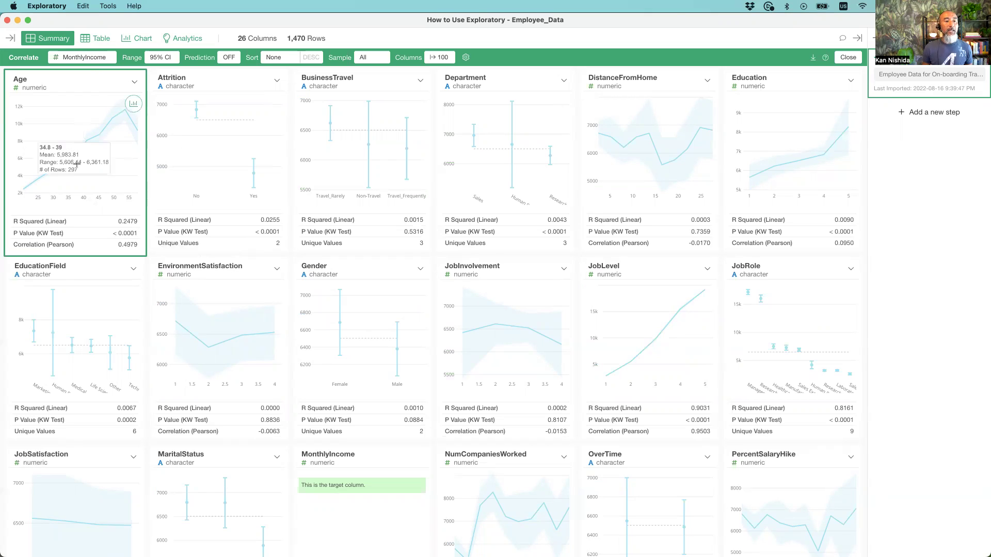
mouse_move(32, 192)
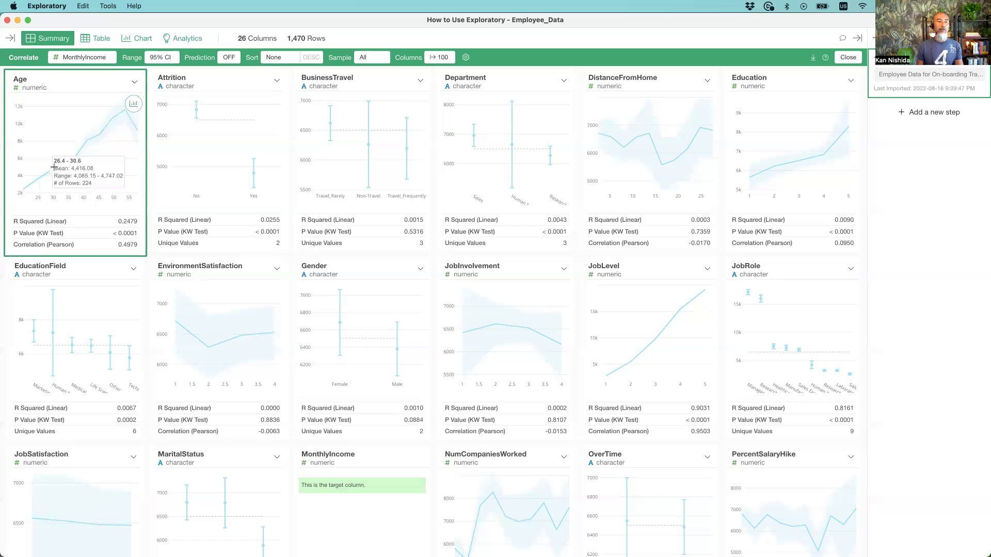
mouse_move(104, 126)
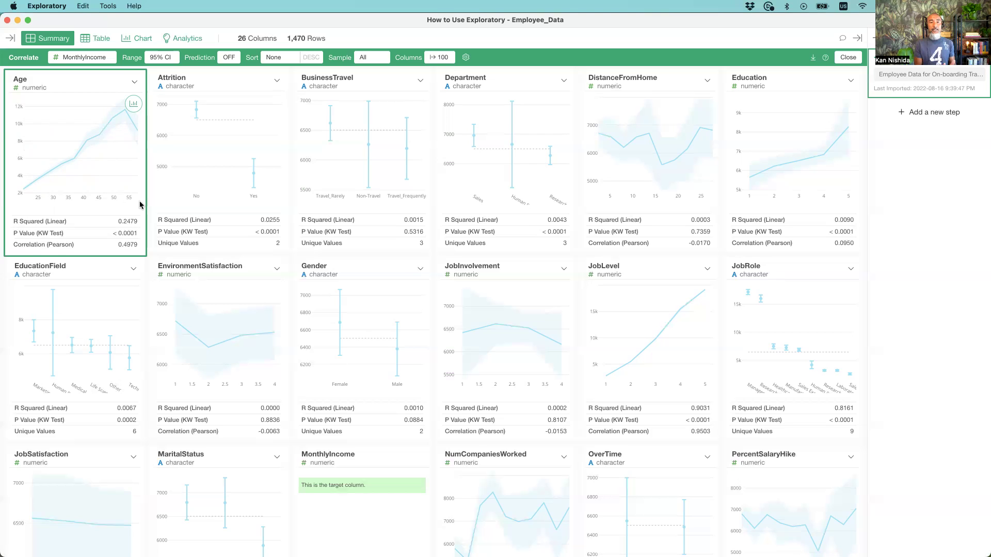
mouse_move(29, 172)
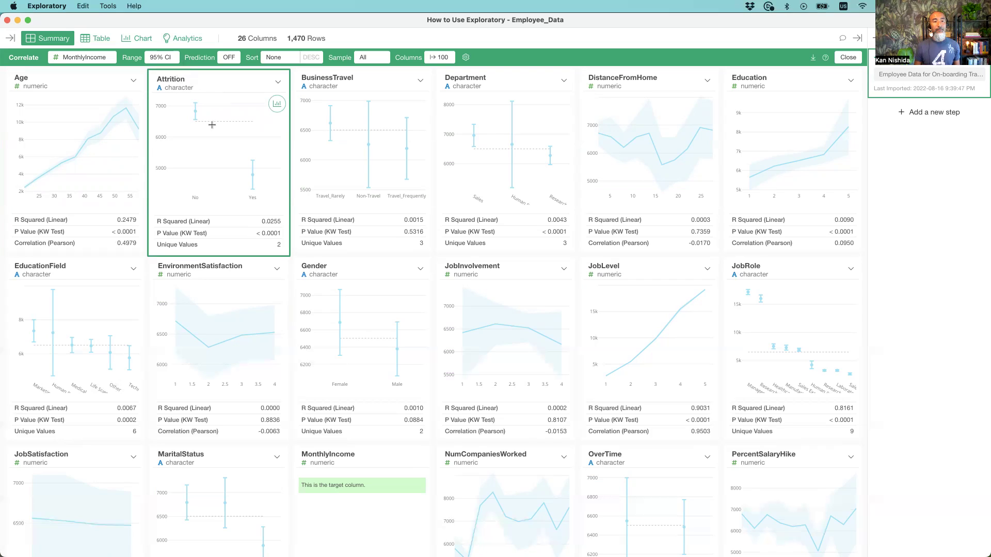
mouse_move(196, 108)
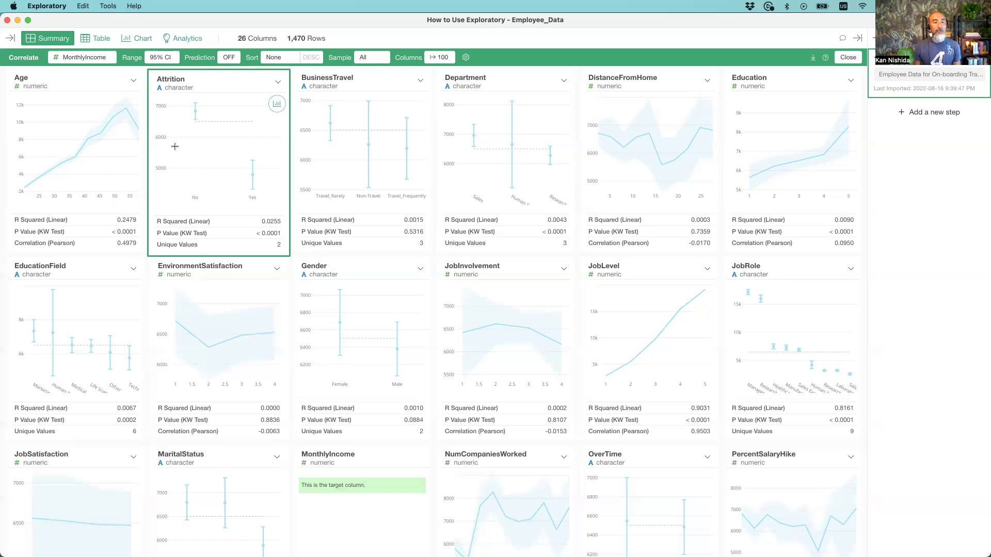
Switch to Keynote and start presenting from slide 48, about the mean and 95% confidence interval for numerical variables.
key(super+Tab)
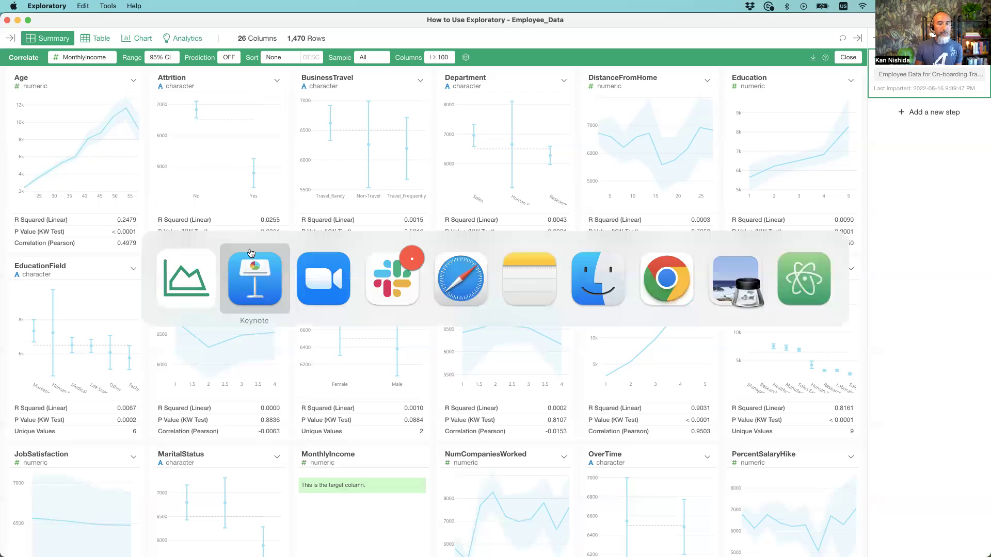
scroll(57, 301, down, 10)
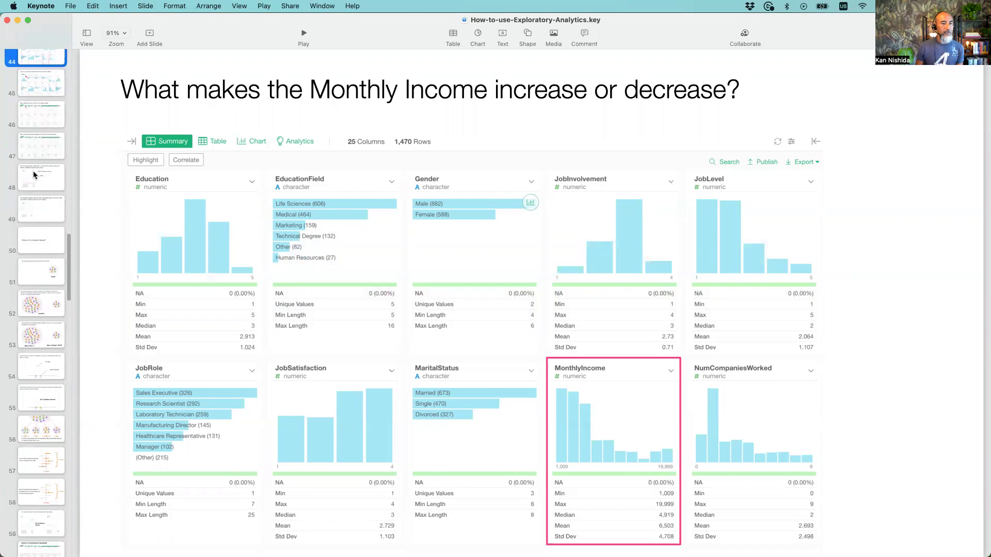
click(36, 177)
click(304, 36)
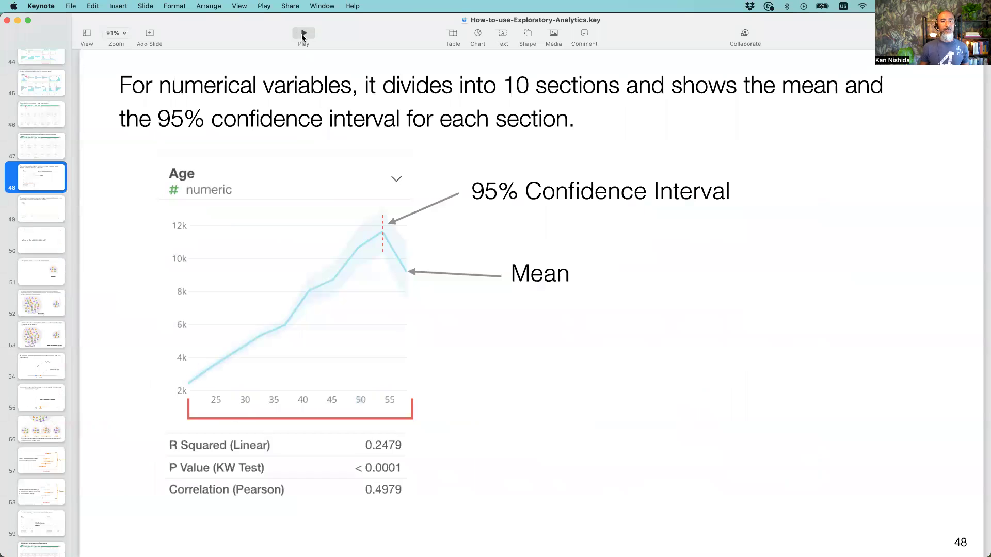
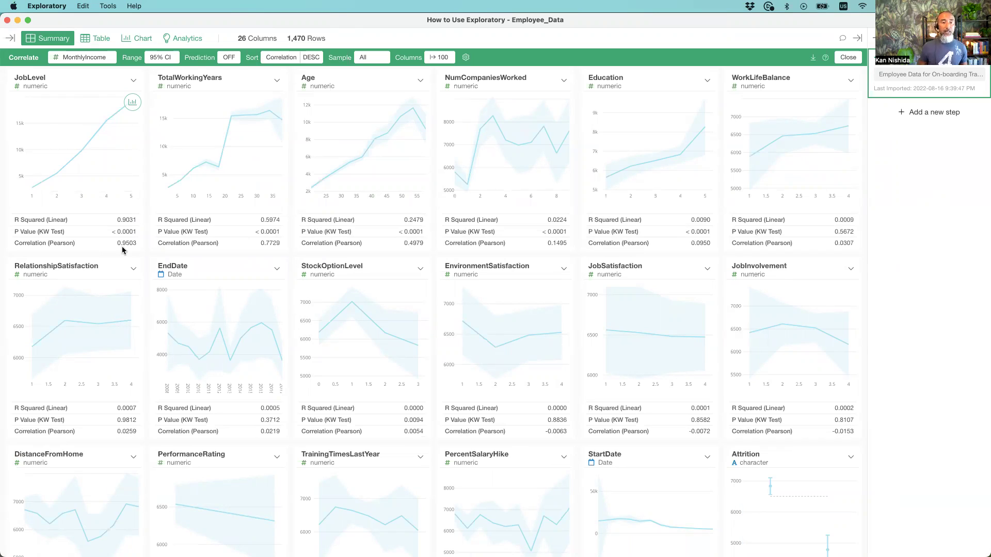
Compare the correlation values of the numeric and date columns with MonthlyIncome, from JobLevel through StartDate.
click(345, 132)
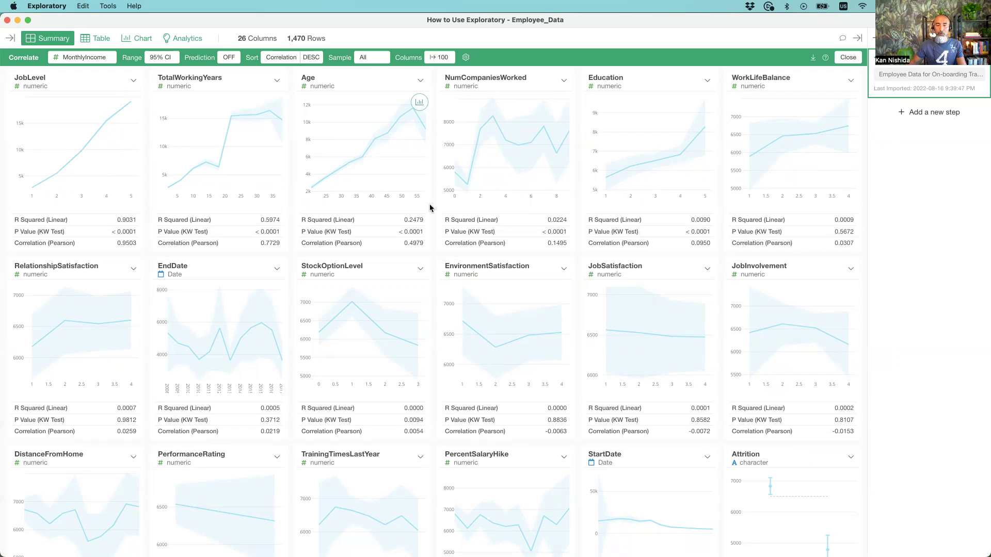
scroll(436, 256, down, 5)
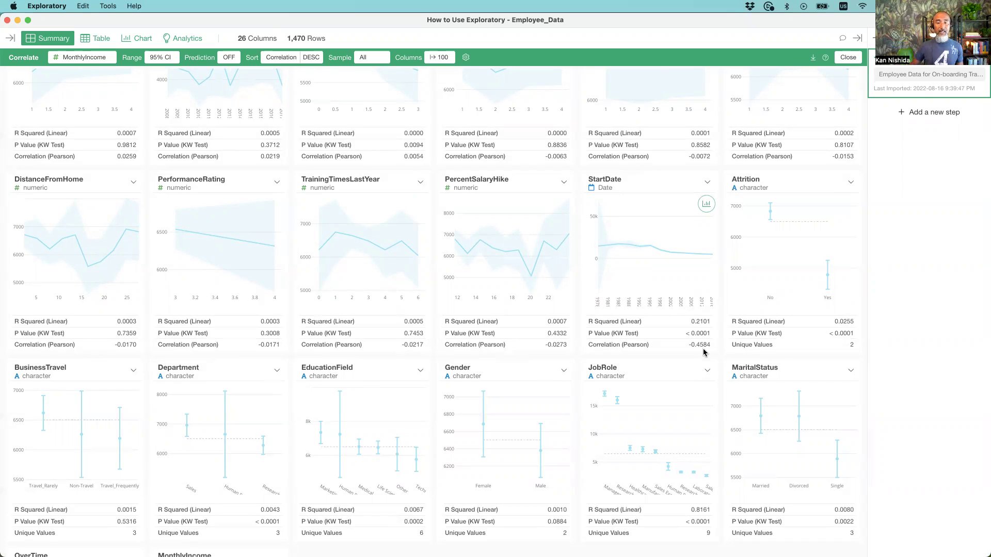
scroll(704, 353, up, 5)
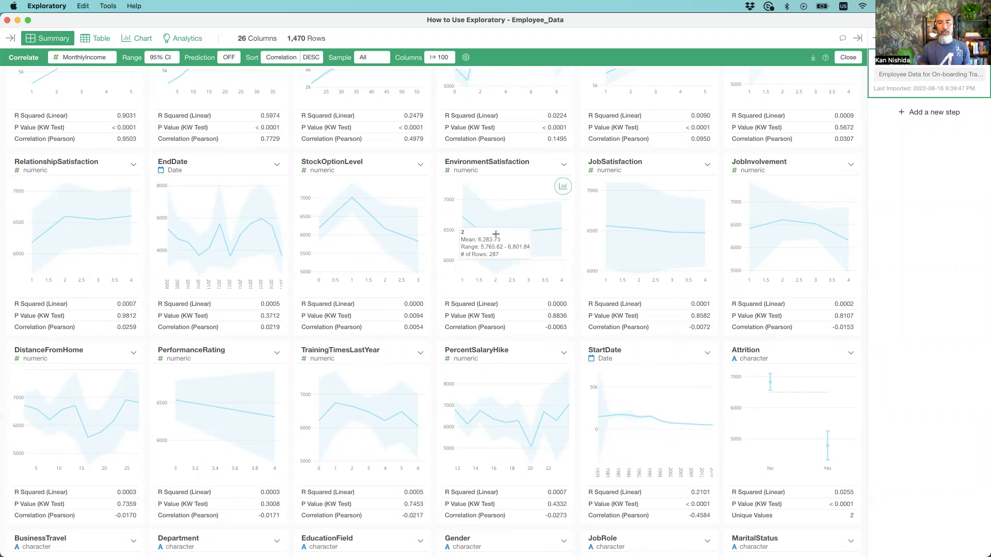
scroll(439, 264, up, 4)
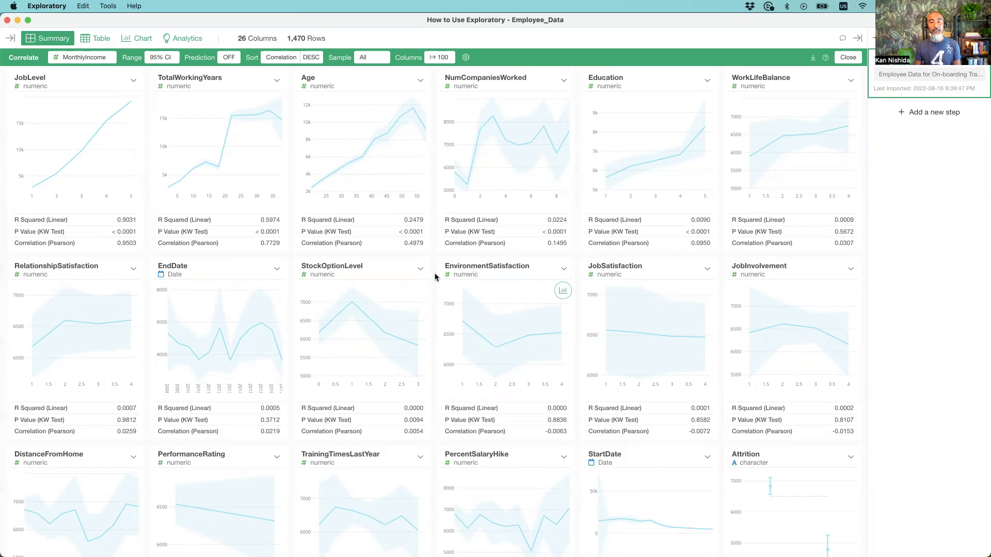
Examine the metrics shown for the character columns such as Attrition, EducationField and JobRole, comparing them with those of the numeric columns.
scroll(435, 278, down, 6)
click(756, 197)
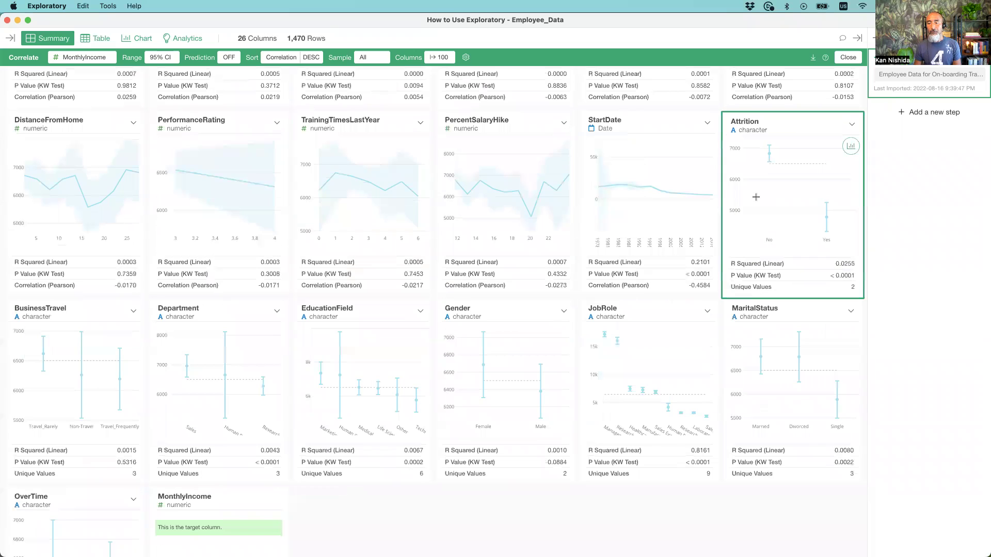
click(397, 361)
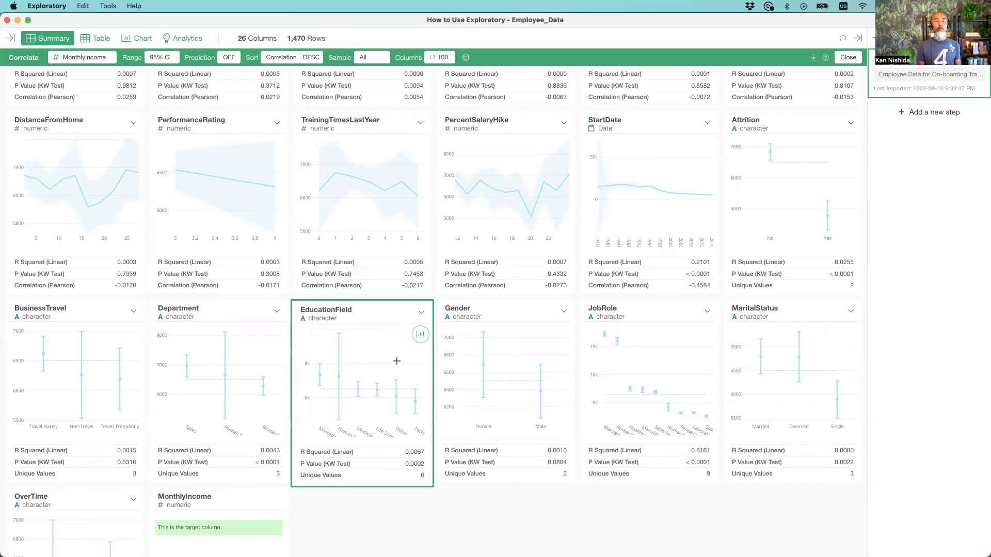
scroll(380, 213, up, 3)
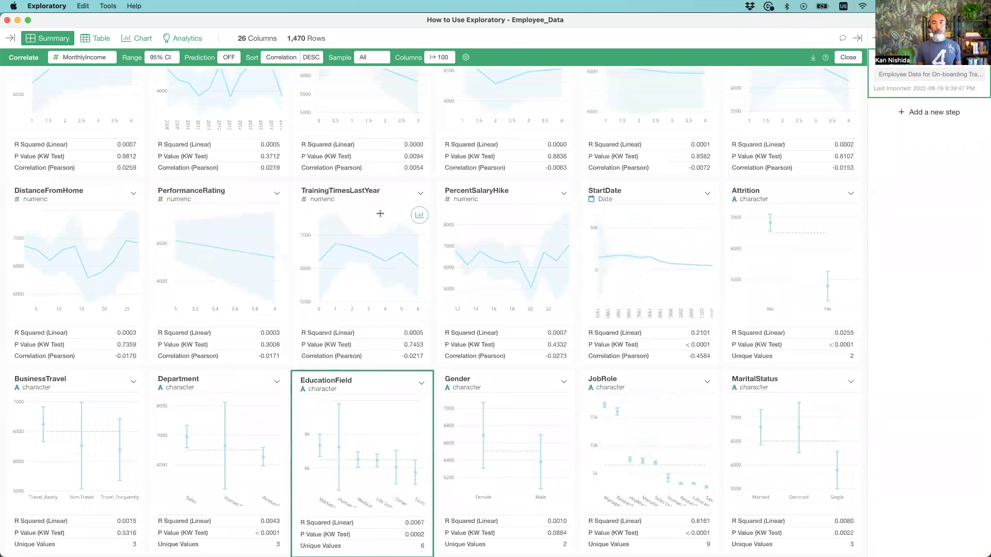
scroll(381, 213, down, 7)
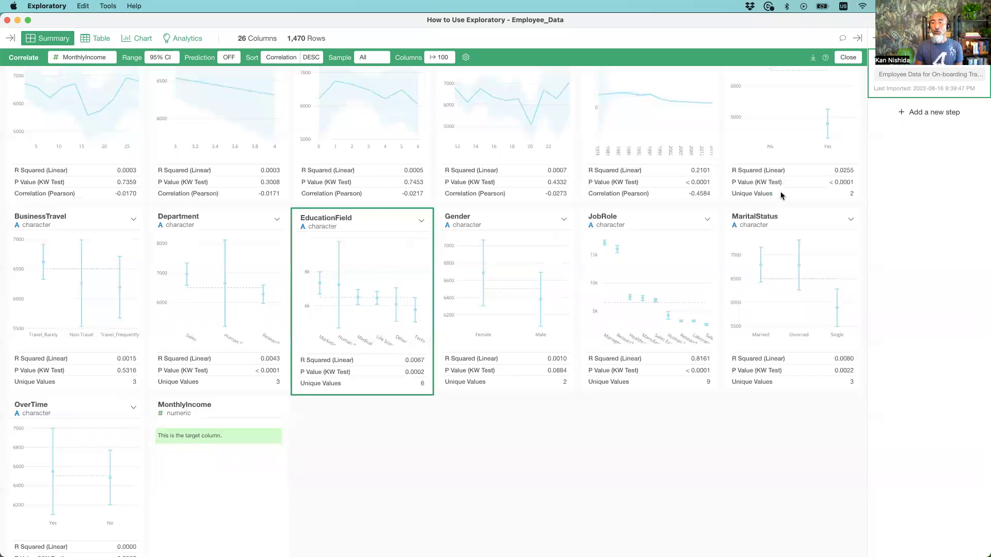
scroll(781, 198, up, 3)
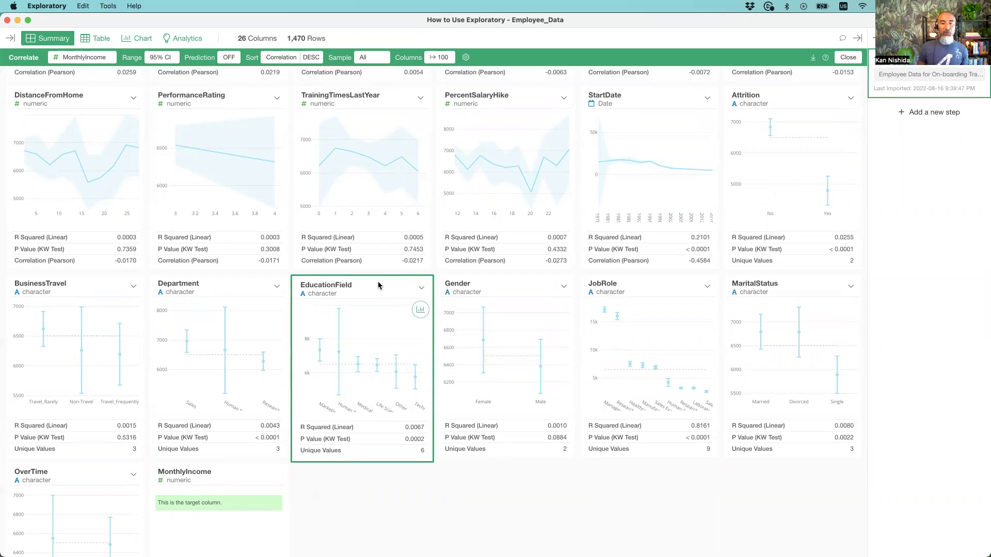
scroll(377, 285, up, 5)
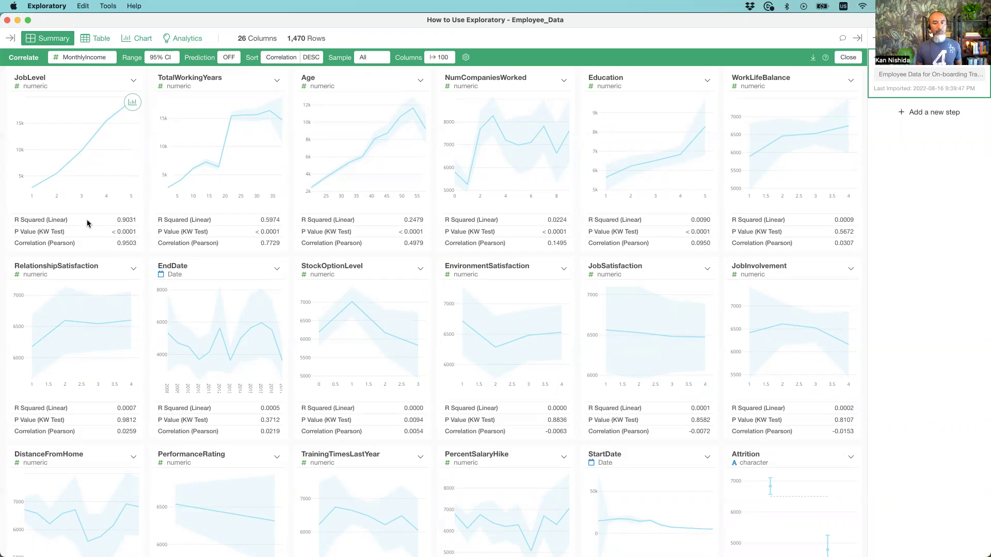
scroll(279, 294, down, 10)
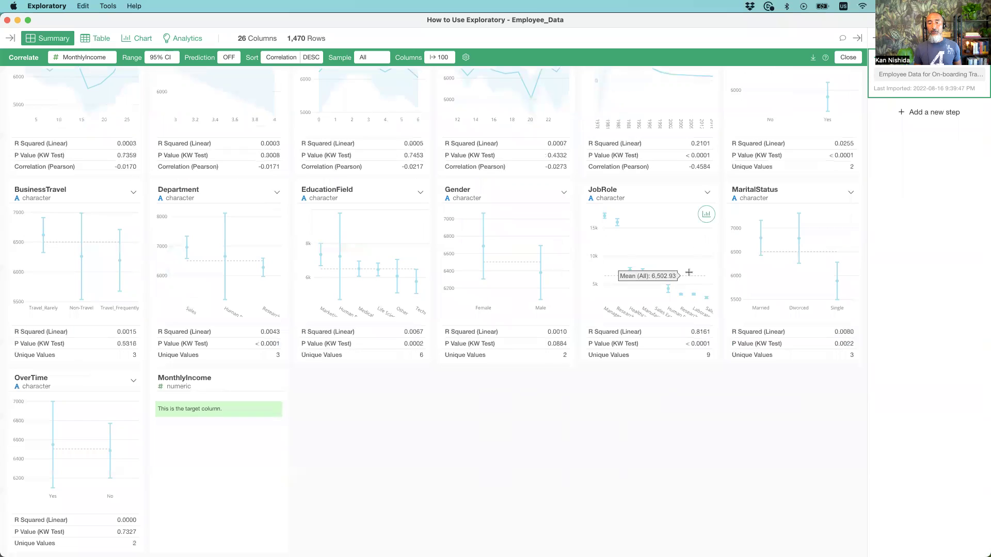
Sort the correlation charts for MonthlyIncome by R Squared in descending order.
click(381, 202)
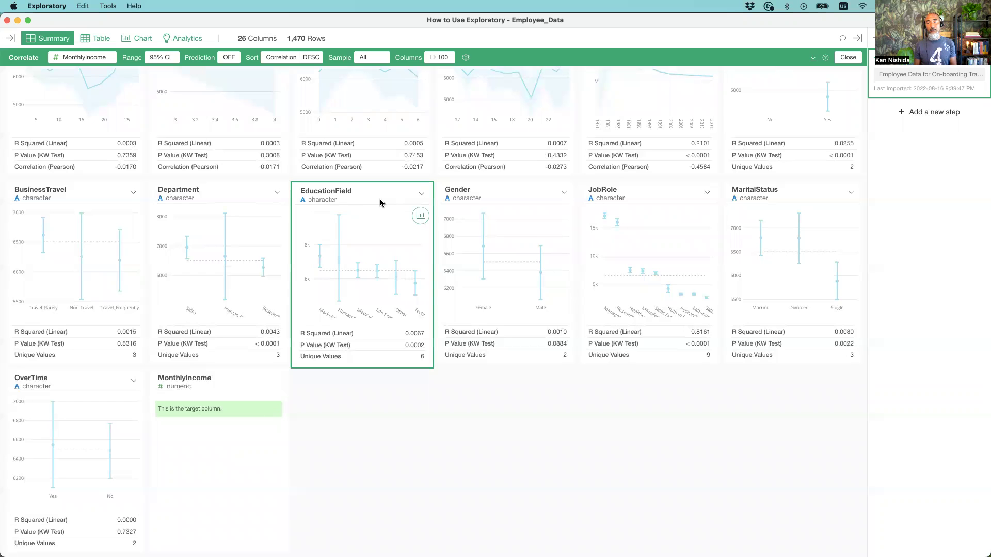
scroll(380, 201, up, 2)
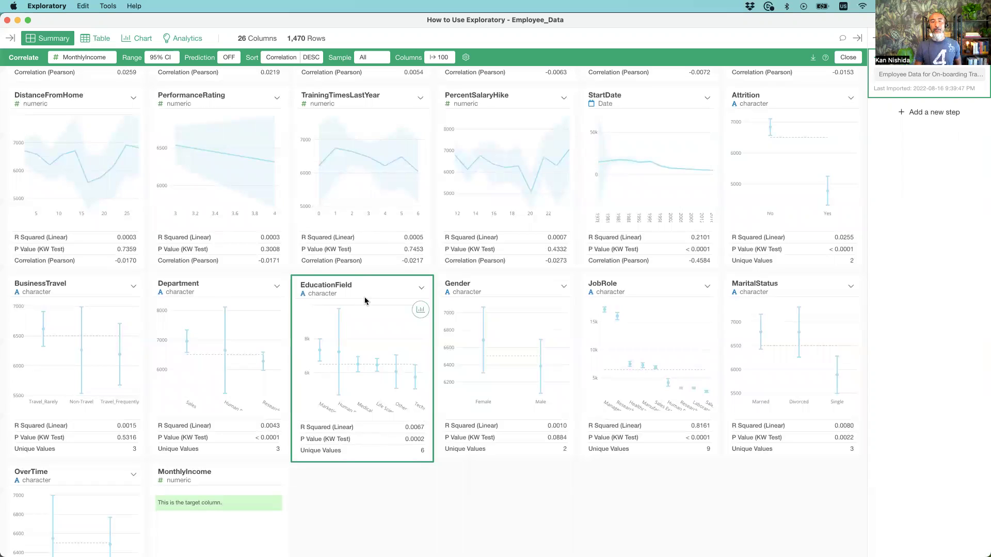
click(276, 58)
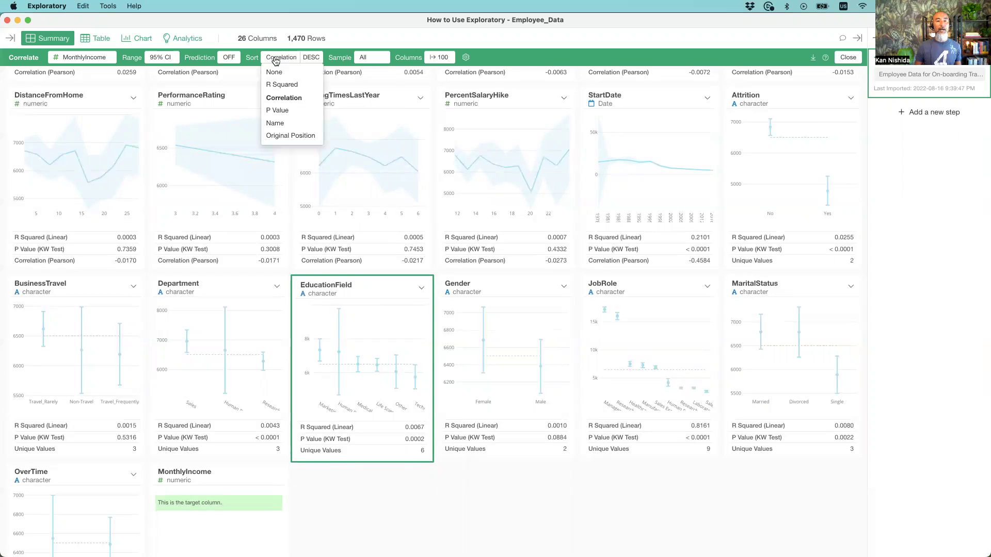
click(281, 85)
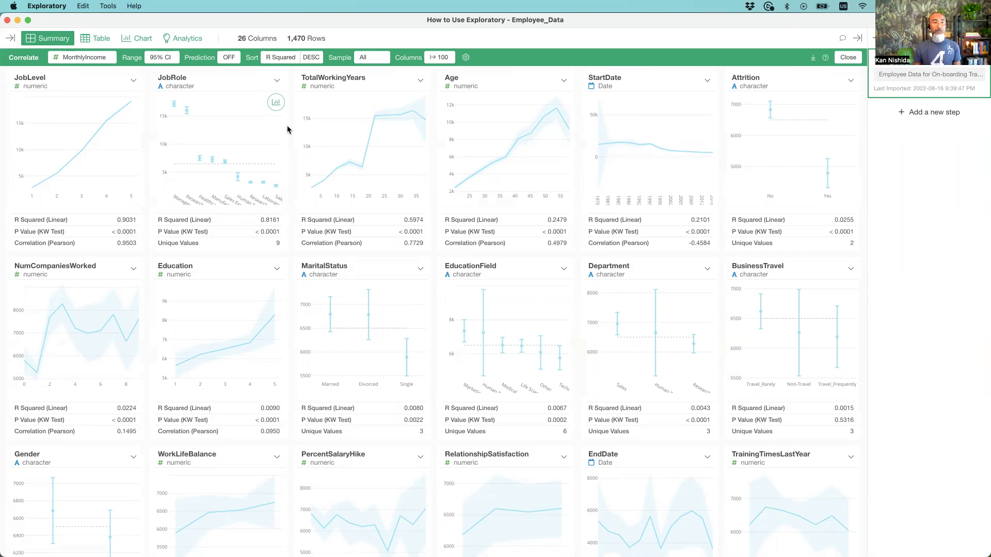
Compare the R Squared values and chart shapes of columns such as JobLevel and JobRole with those of PercentSalaryHike and WorkLifeBalance.
click(70, 101)
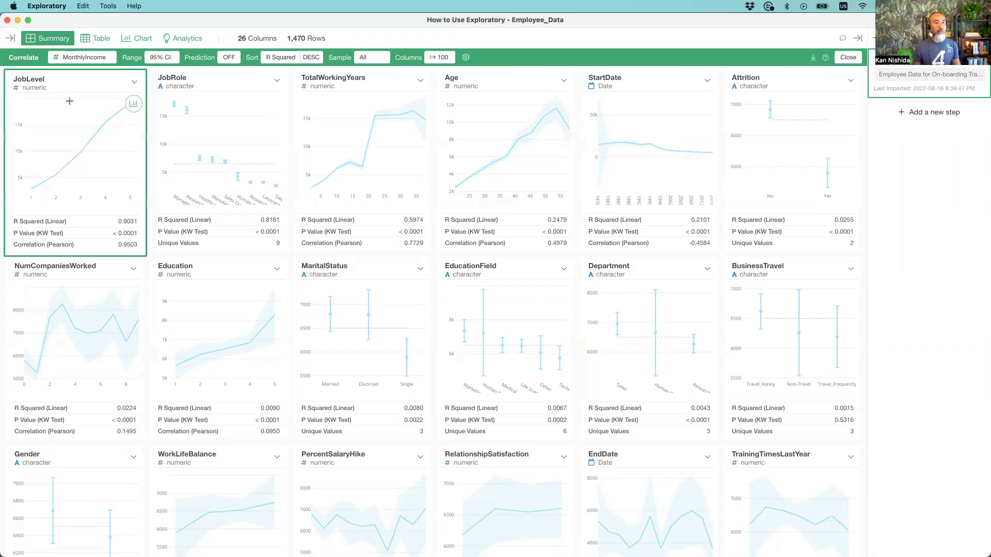
click(222, 110)
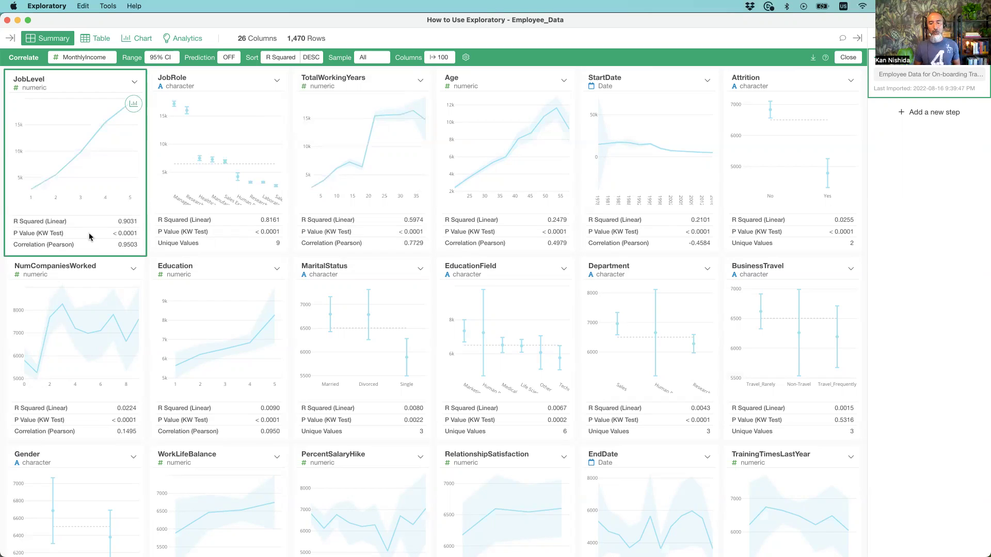
scroll(90, 237, down, 6)
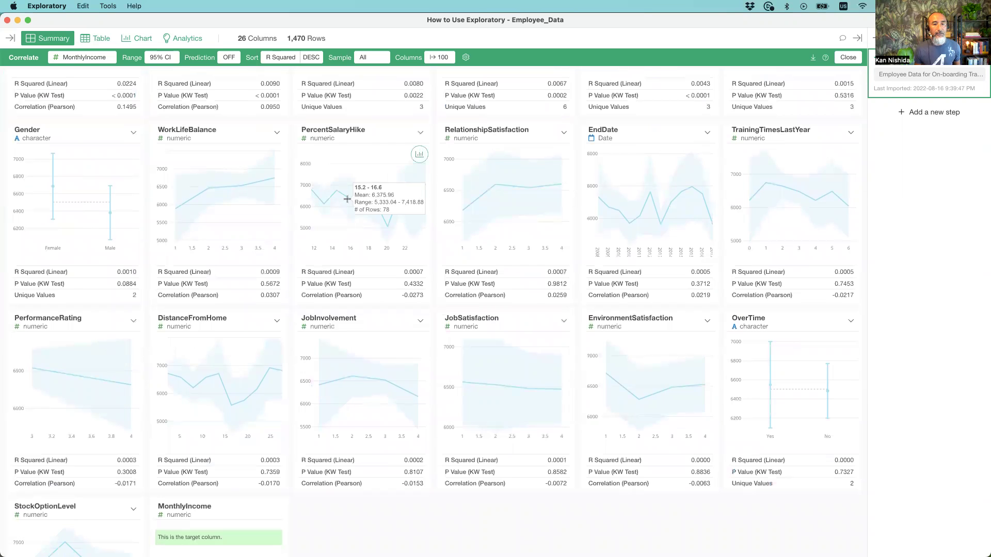
mouse_move(335, 184)
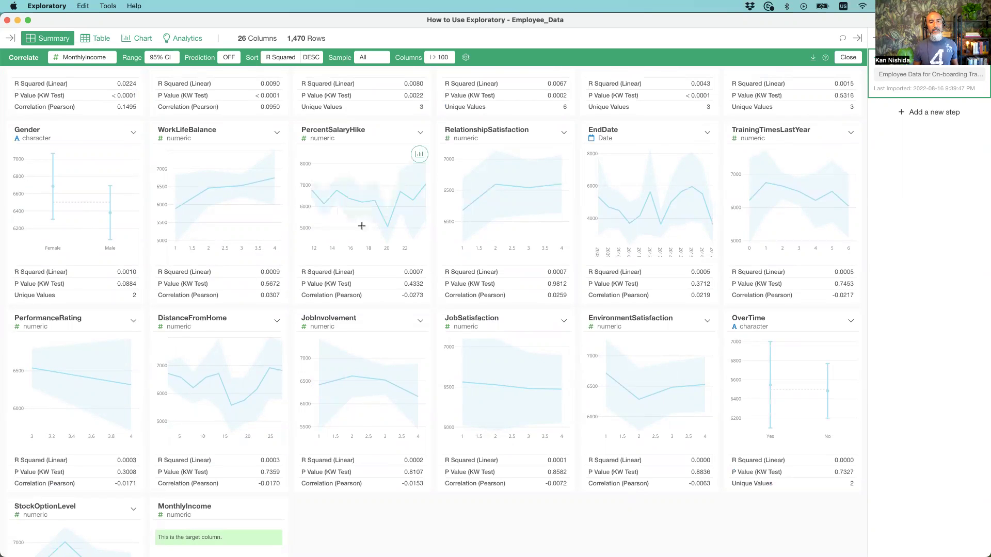
mouse_move(195, 196)
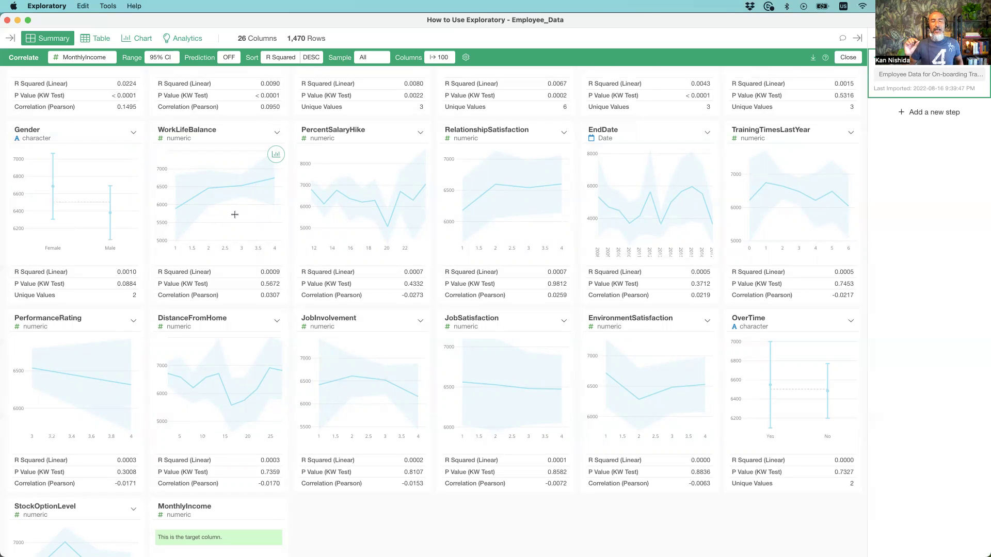
scroll(235, 214, up, 1)
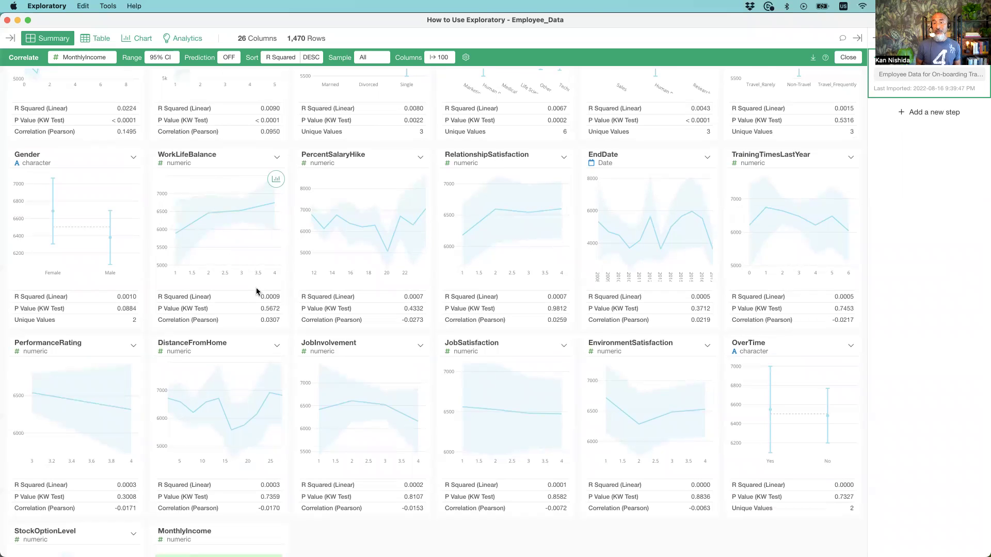
scroll(256, 287, up, 12)
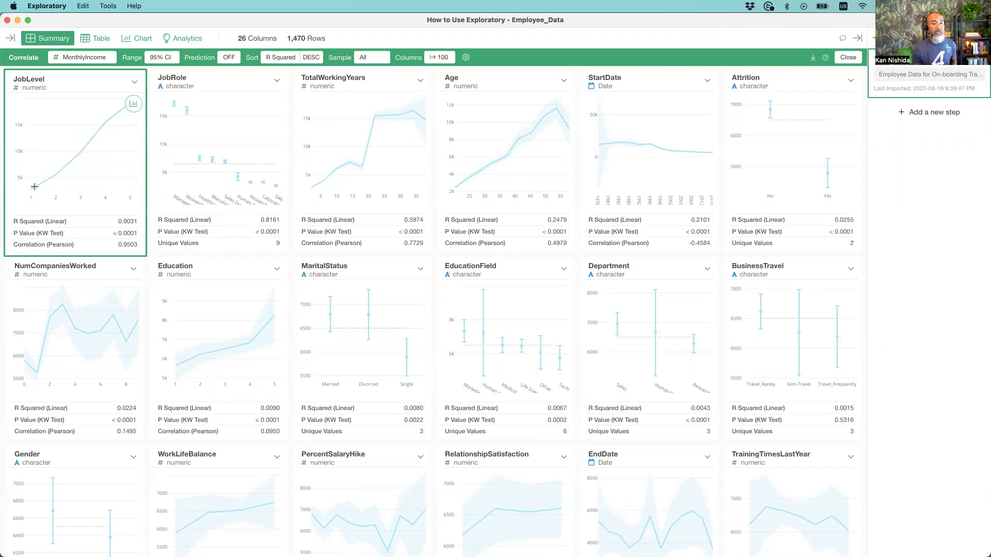
Review the P values across all columns from JobLevel through StockOptionLevel to judge which relationships with MonthlyIncome are significant.
mouse_move(82, 147)
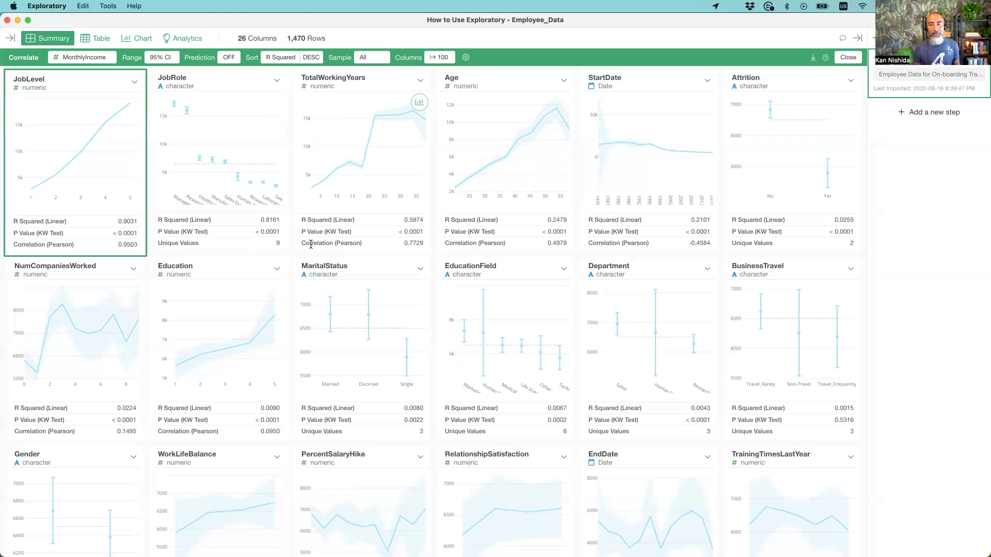
scroll(311, 244, down, 5)
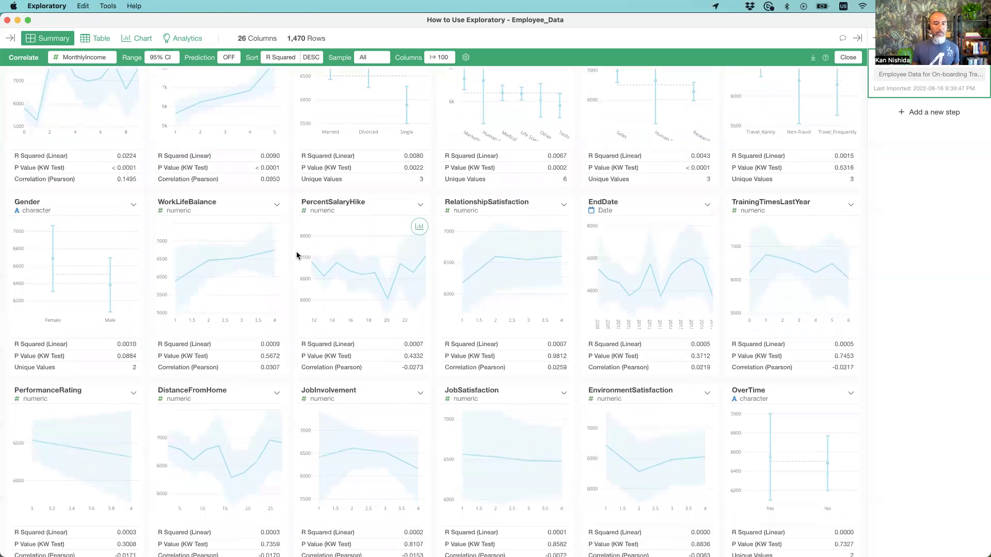
scroll(292, 267, up, 4)
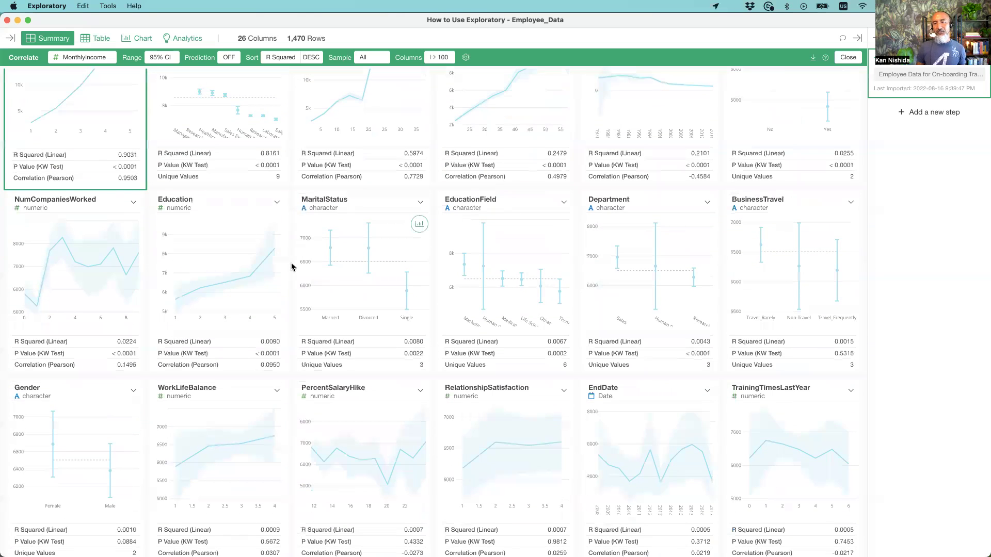
scroll(292, 266, up, 1)
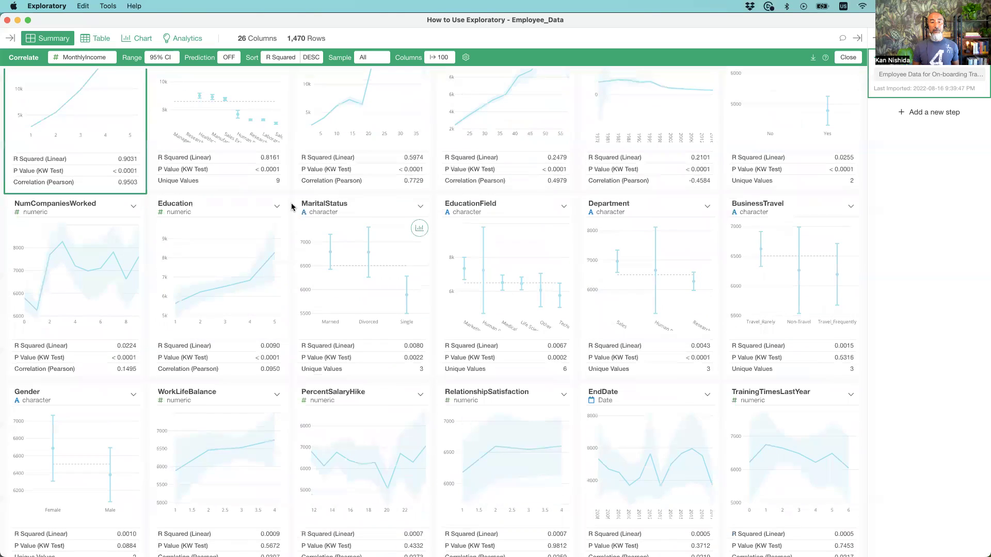
scroll(297, 202, up, 5)
scroll(292, 206, down, 10)
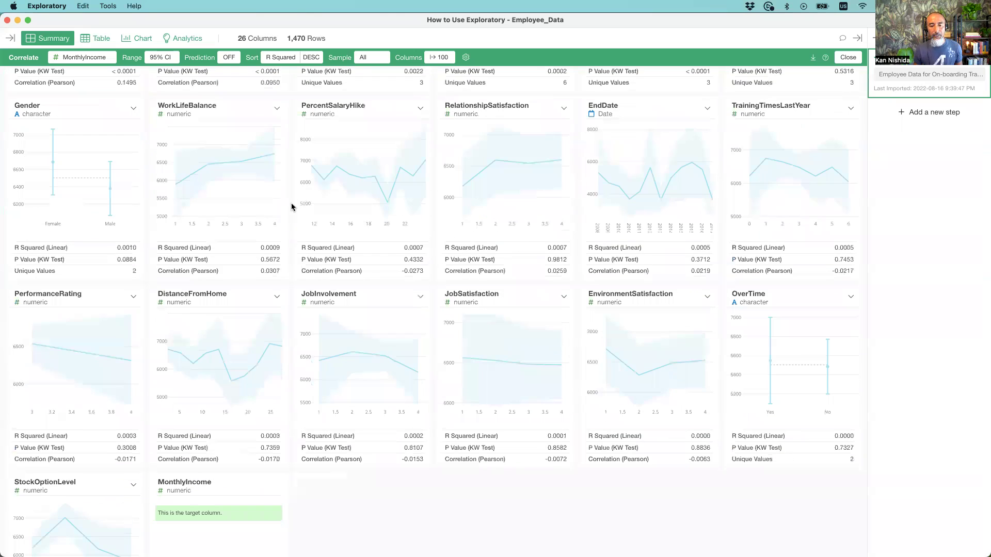
scroll(409, 237, down, 1)
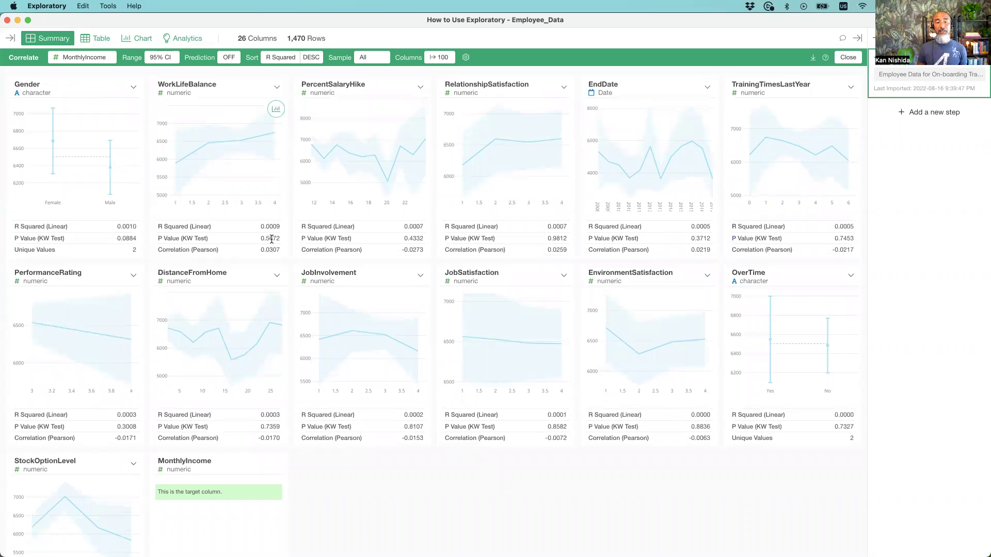
scroll(272, 239, up, 2)
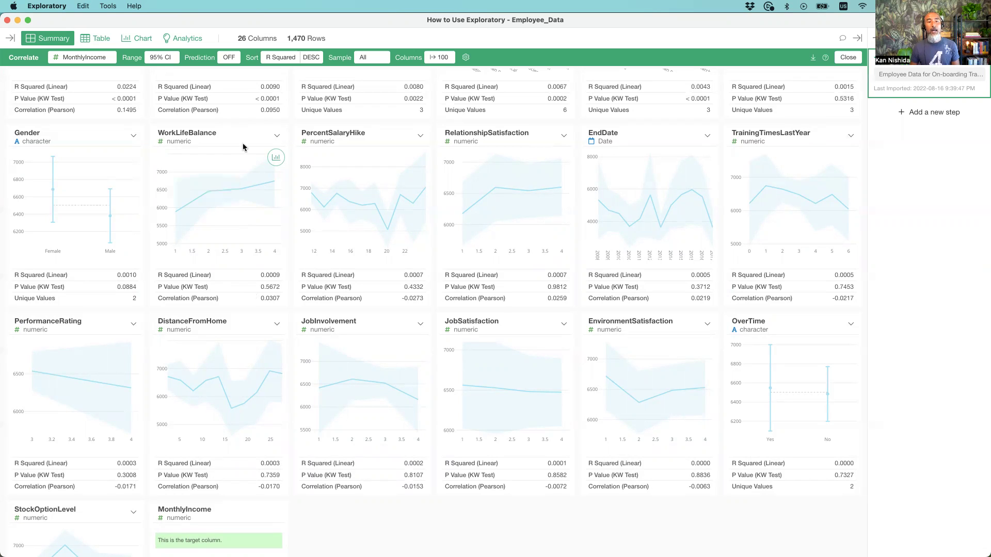
scroll(244, 148, up, 10)
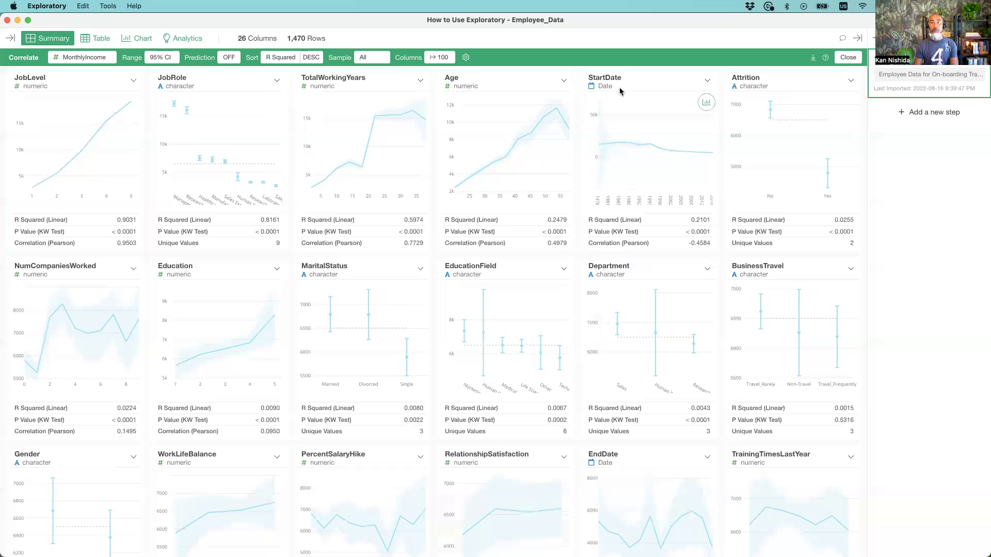
Close Correlate mode and convert the Attrition column to the logical data type, overwriting the existing column.
click(846, 58)
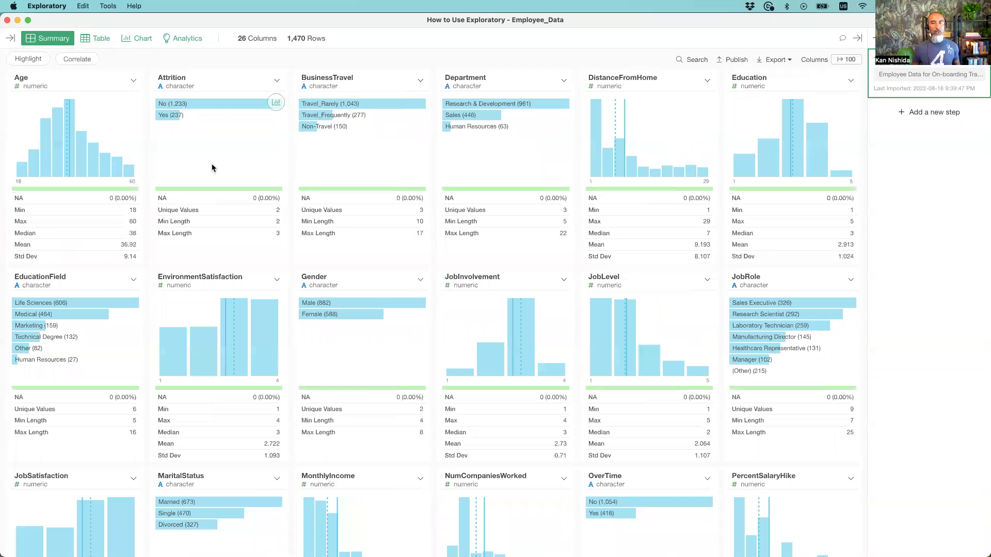
click(213, 89)
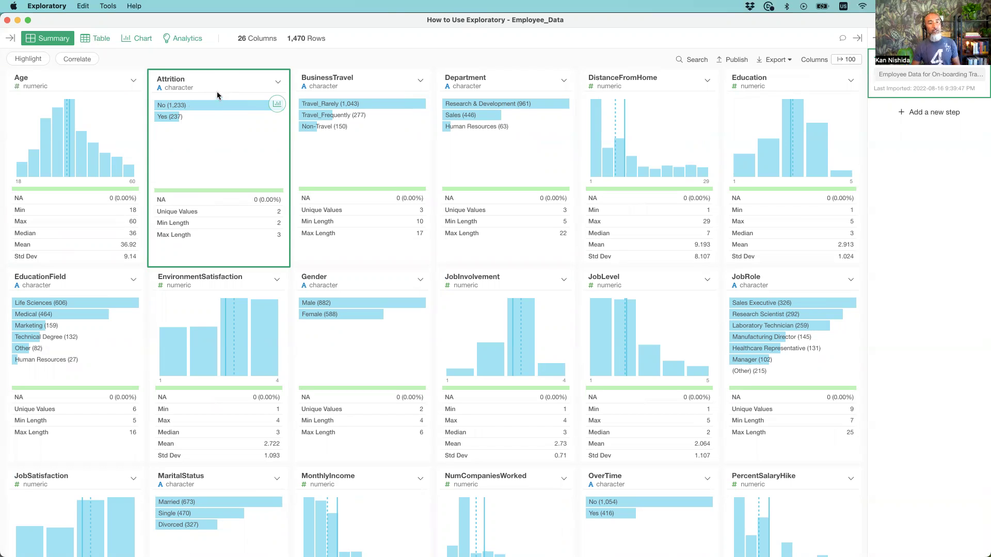
mouse_move(196, 119)
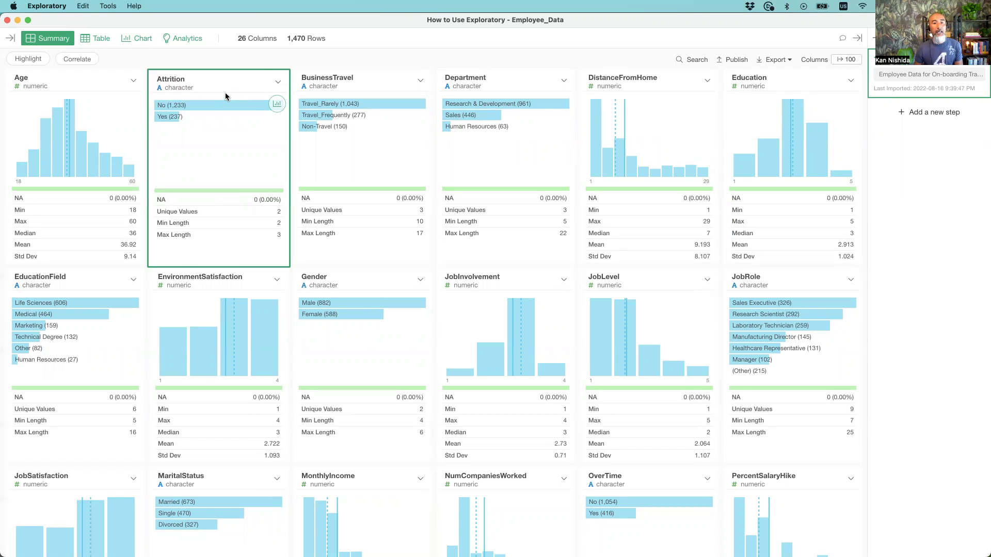
click(277, 83)
mouse_move(310, 317)
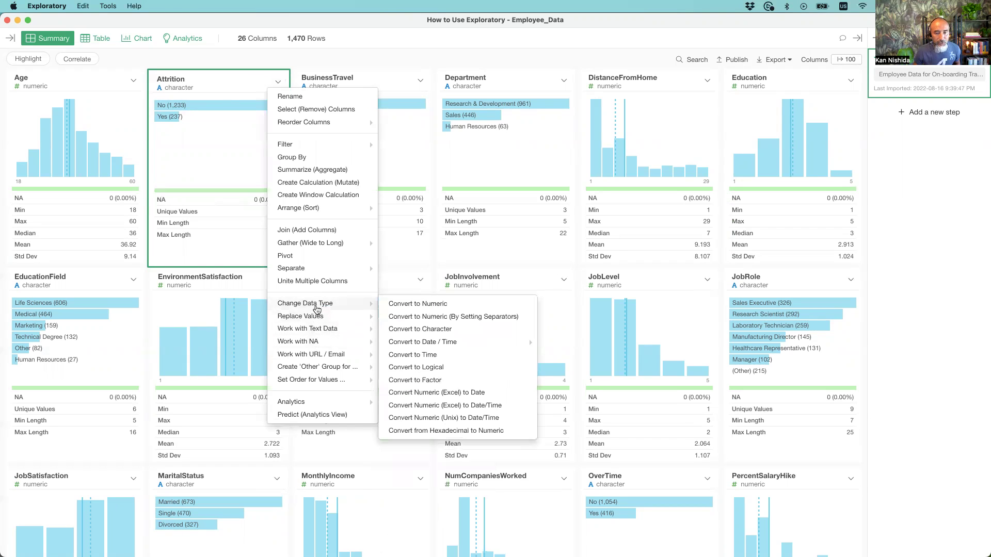
click(444, 368)
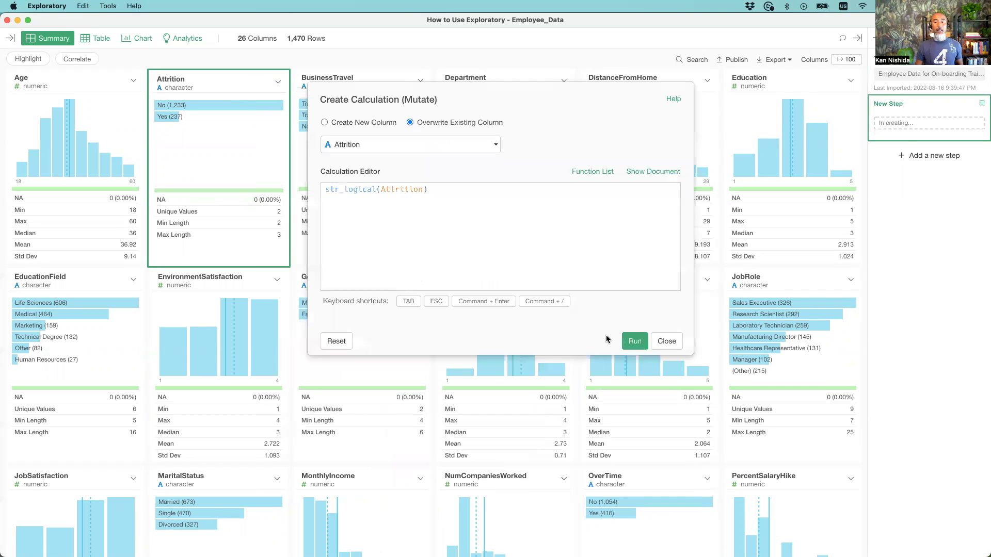
click(637, 340)
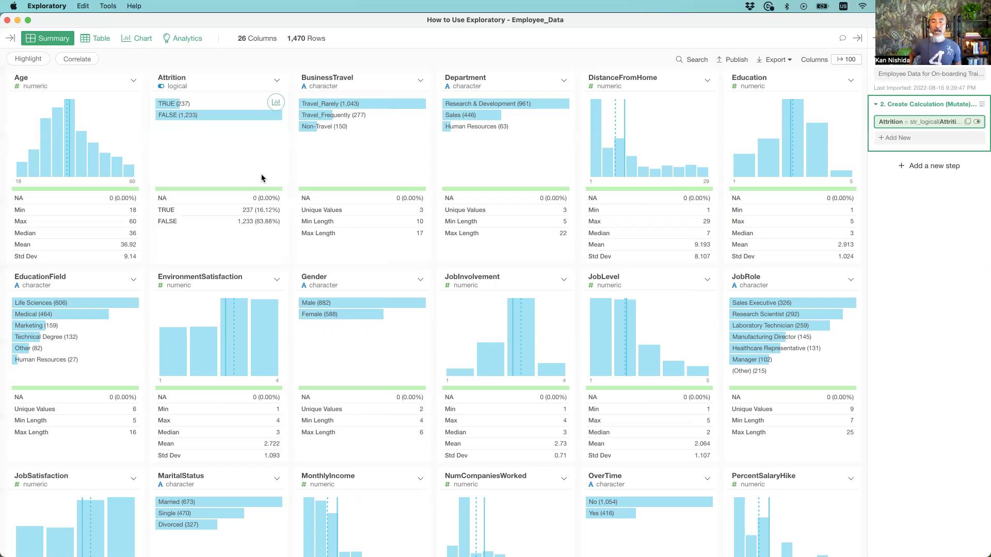
Reopen Correlate mode with the logical Attrition column as the target.
click(630, 132)
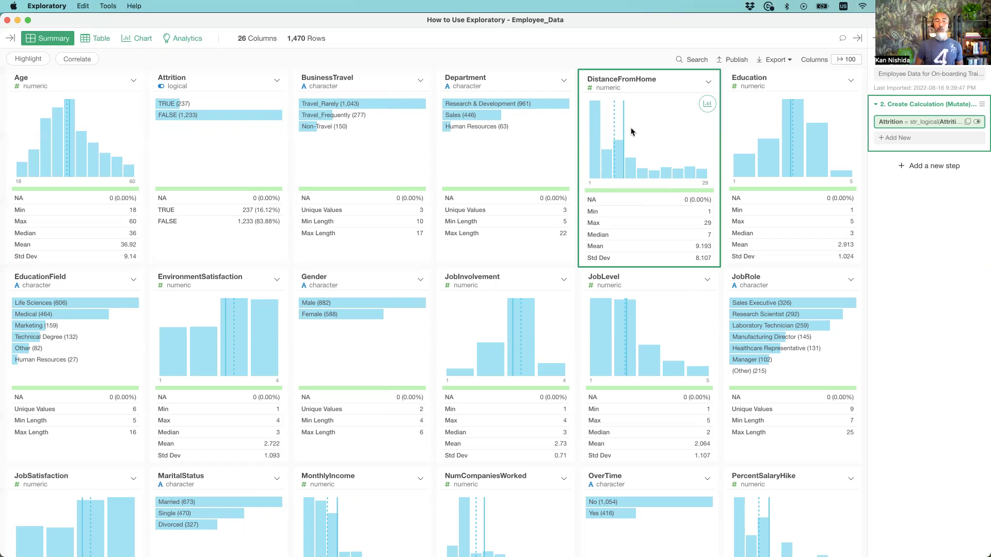
click(221, 89)
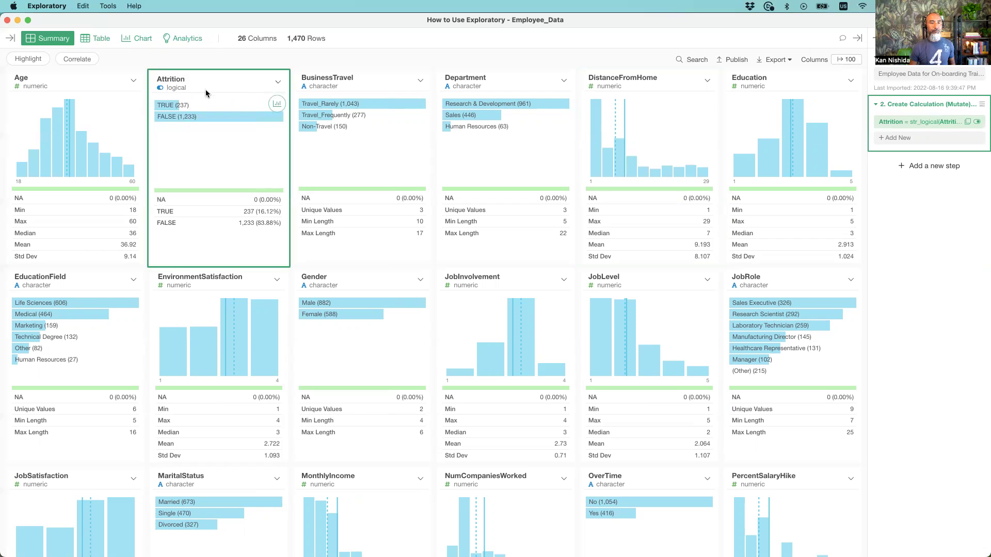
click(77, 59)
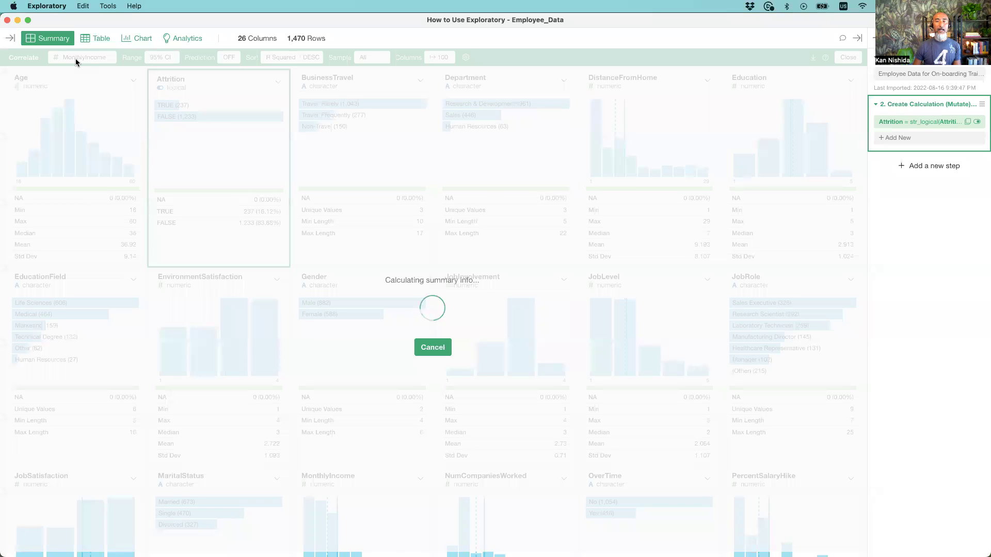
click(78, 59)
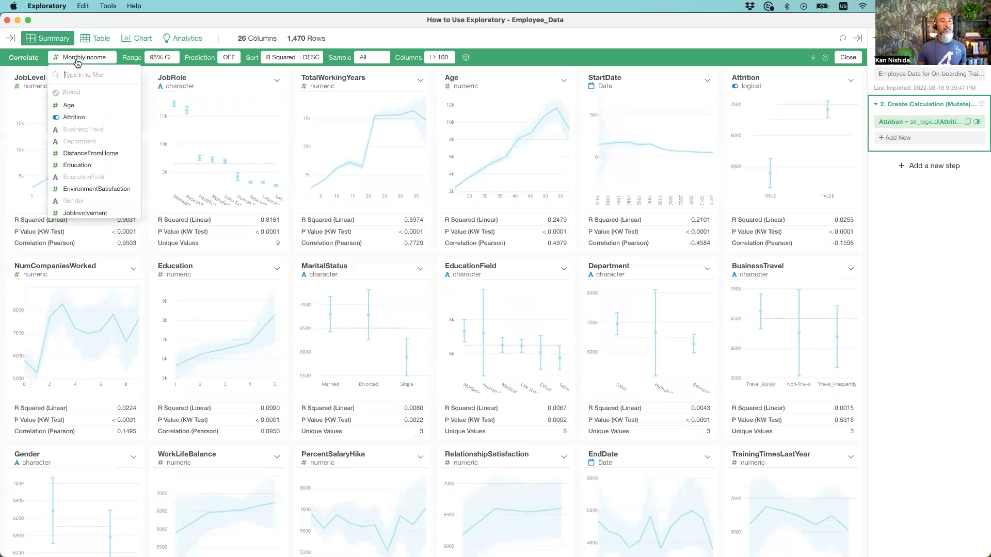
click(78, 118)
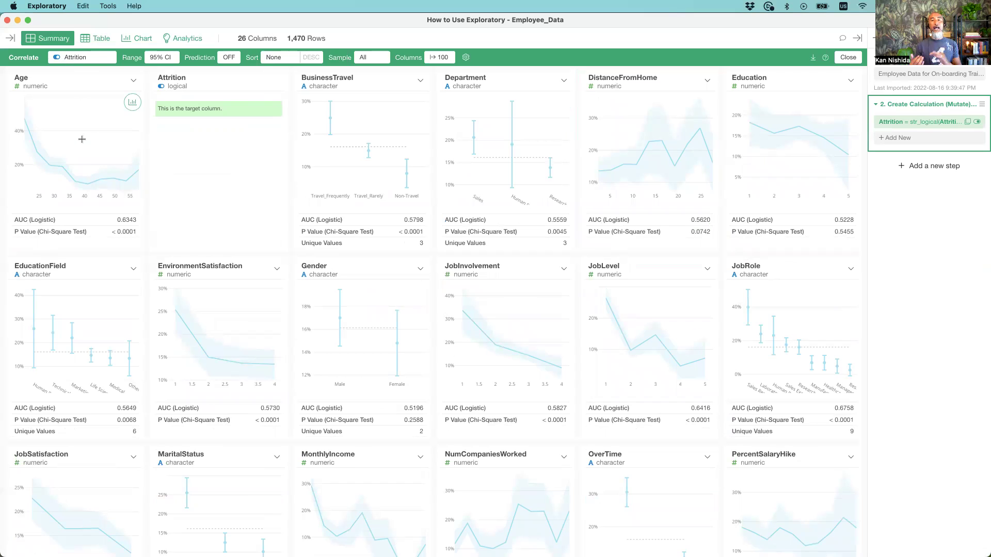
Sort the correlation charts for Attrition by AUC in descending order.
click(274, 60)
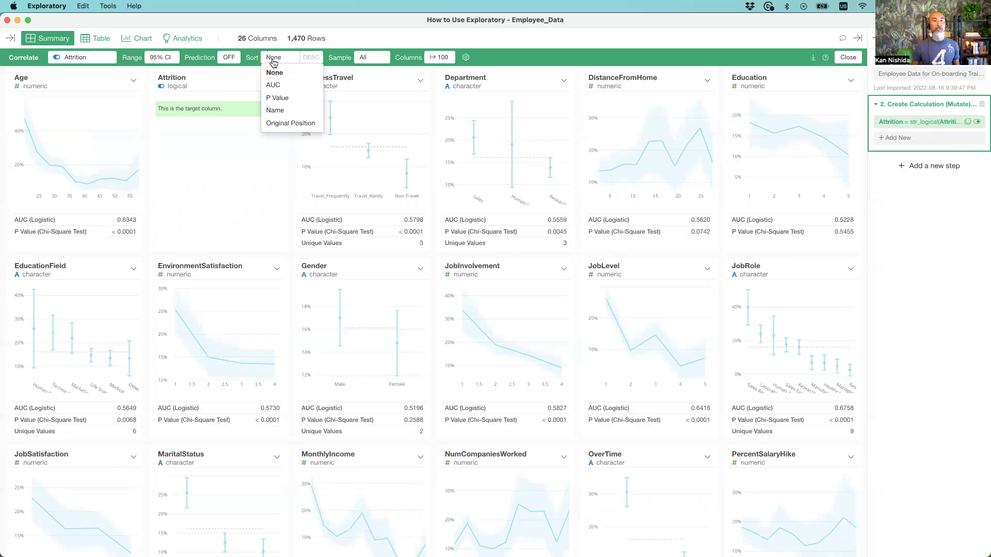
click(285, 86)
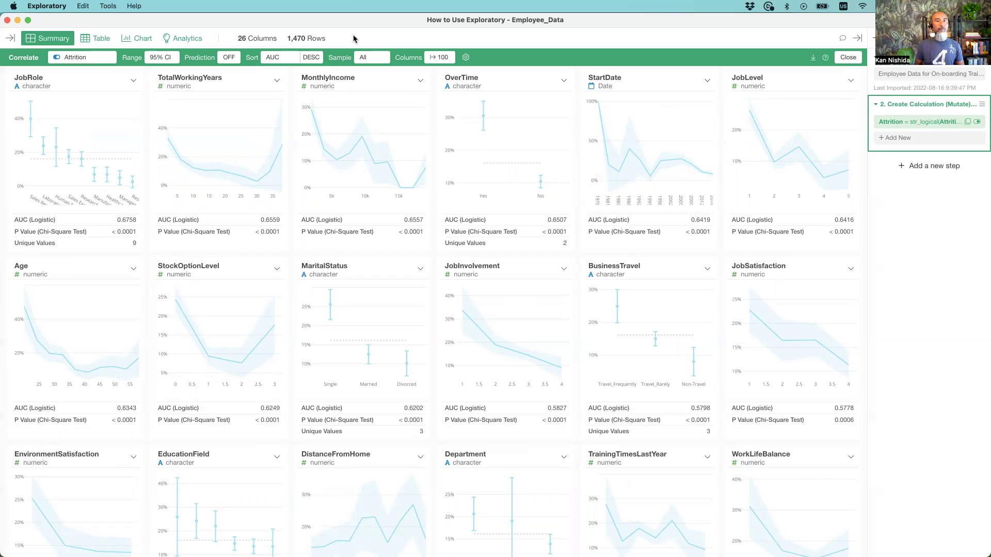
click(79, 99)
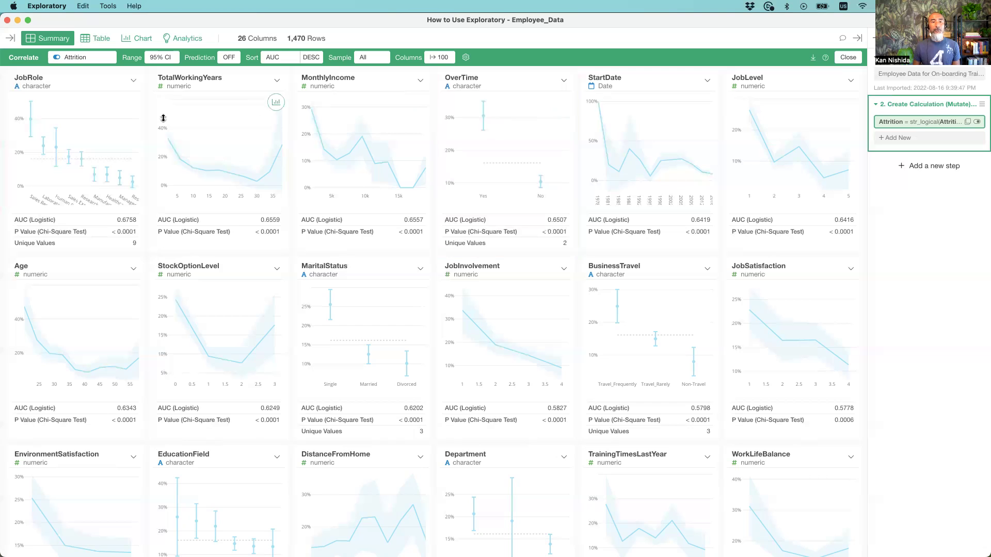
Change the Correlate target column from Attrition to MonthlyIncome.
click(81, 58)
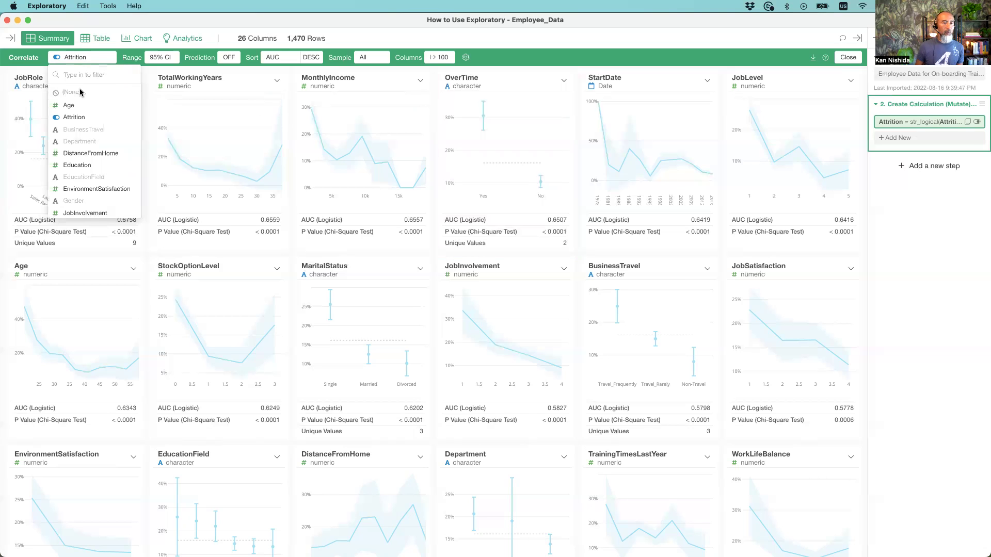
scroll(92, 157, down, 3)
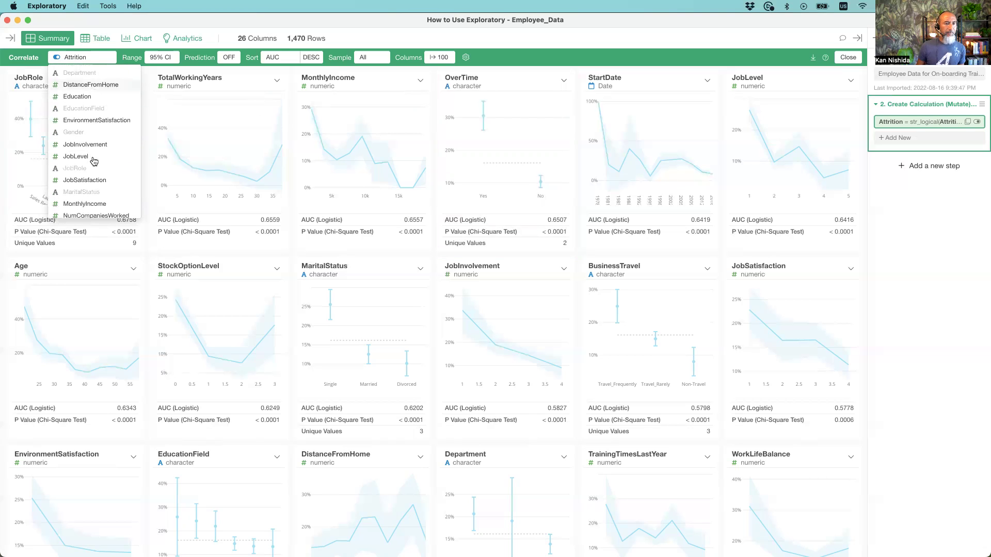
click(85, 173)
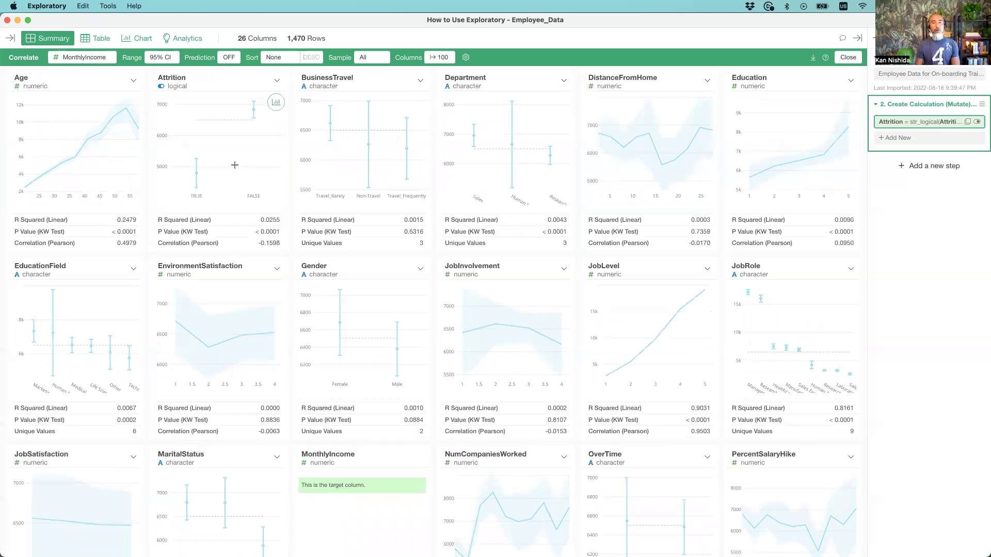
Switch to the Keynote deck, present the slides from the four strongest Monthly Income variables to the Agenda, and return to Exploratory.
key(super+Tab)
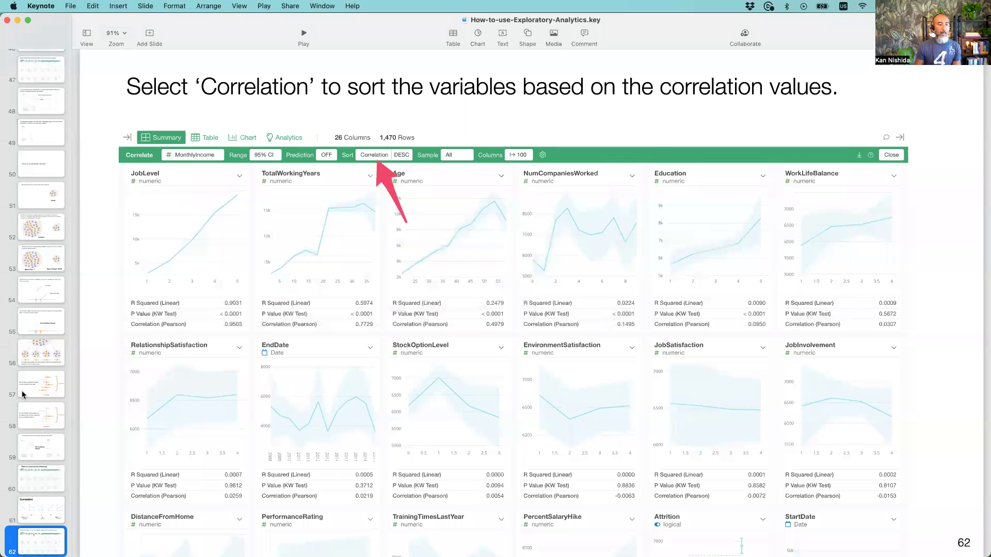
scroll(22, 395, down, 15)
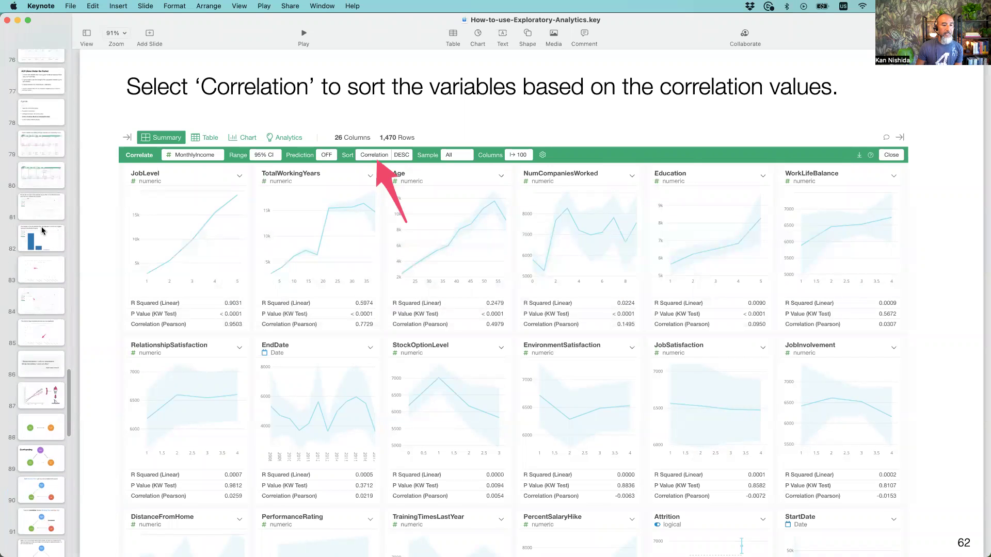
scroll(43, 230, up, 3)
click(32, 174)
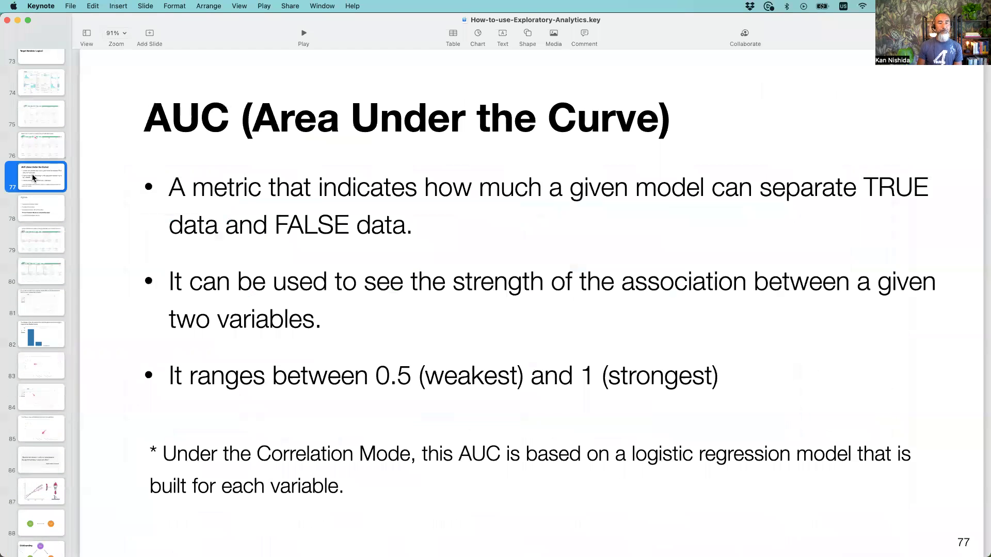
key(Down)
key(Down)
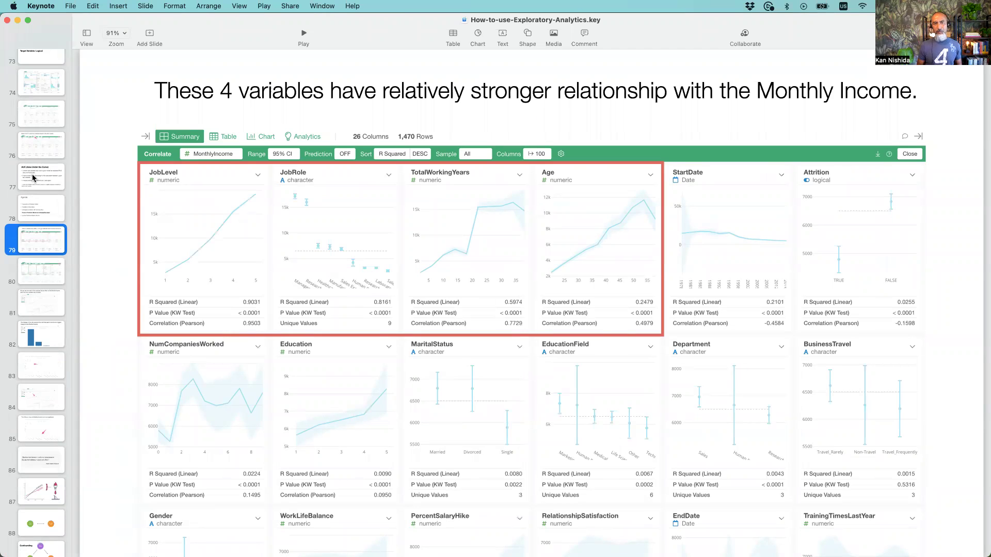
click(303, 34)
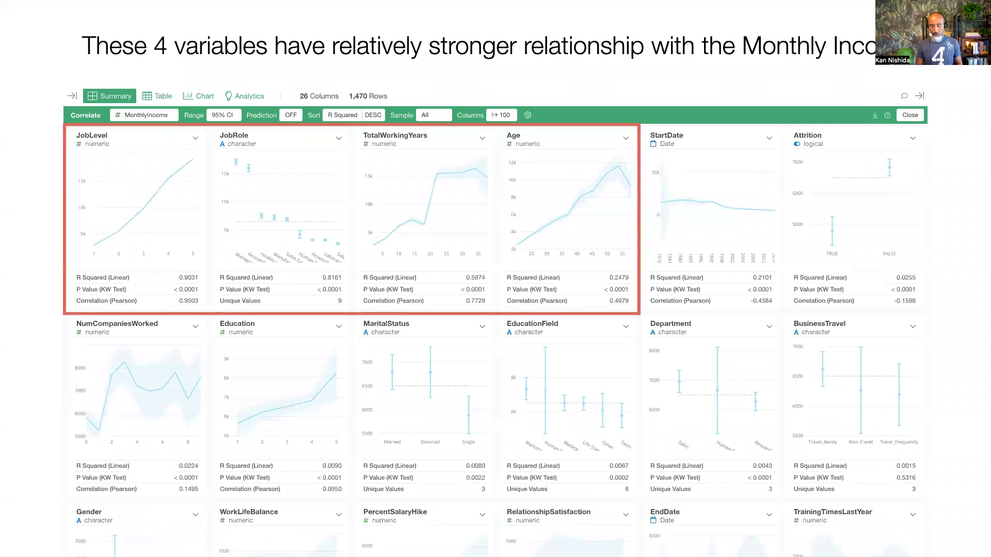
key(Right)
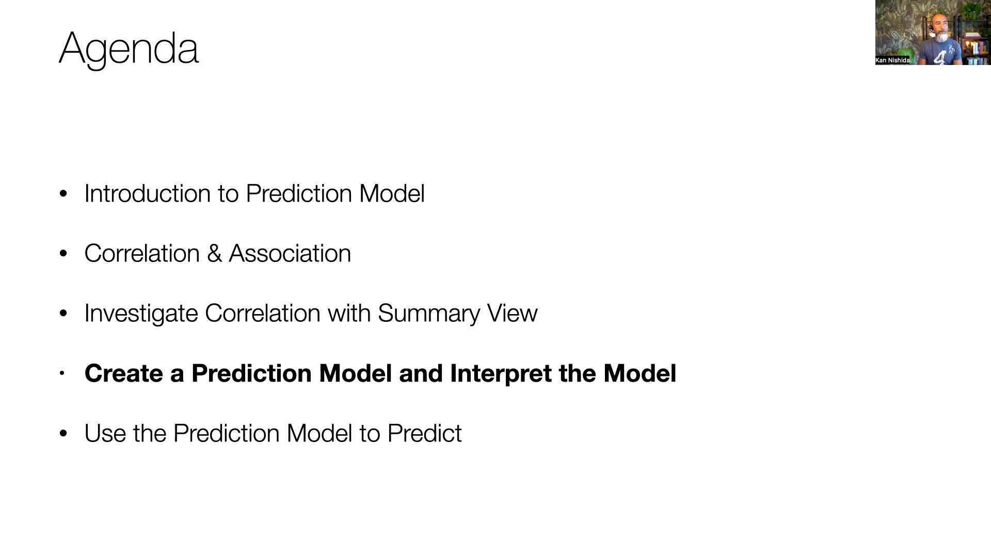
key(Escape)
key(super+Tab)
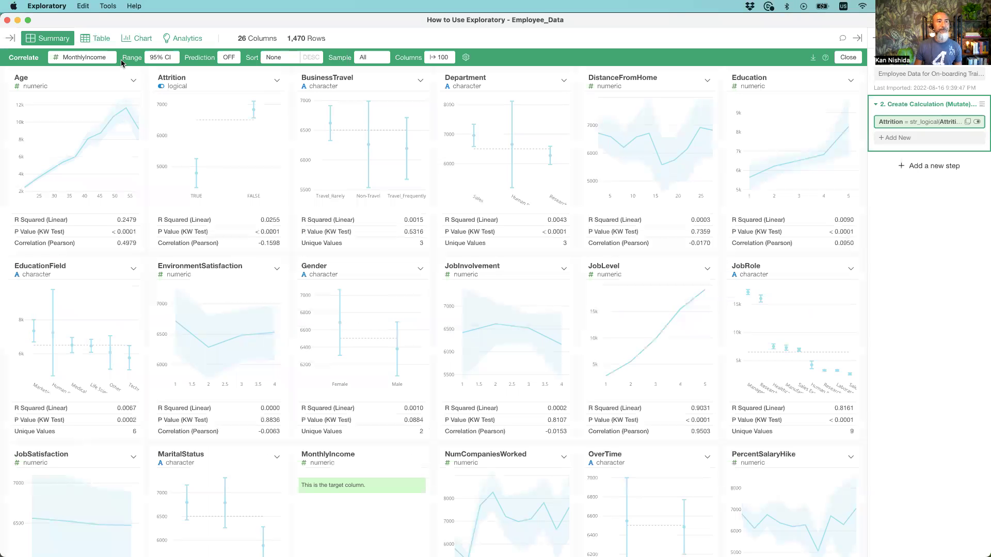
Sort the MonthlyIncome correlation charts by R Squared in descending order.
click(86, 89)
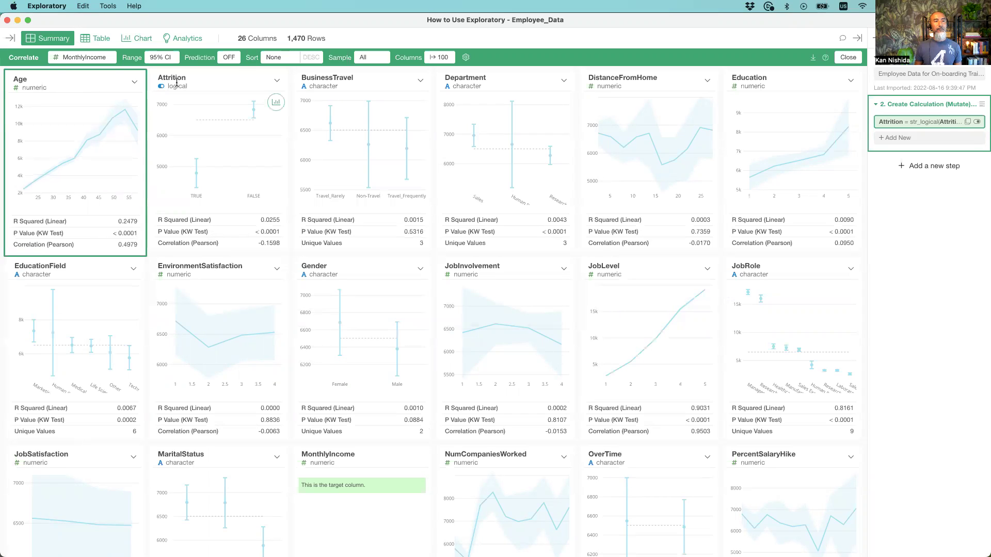
click(279, 57)
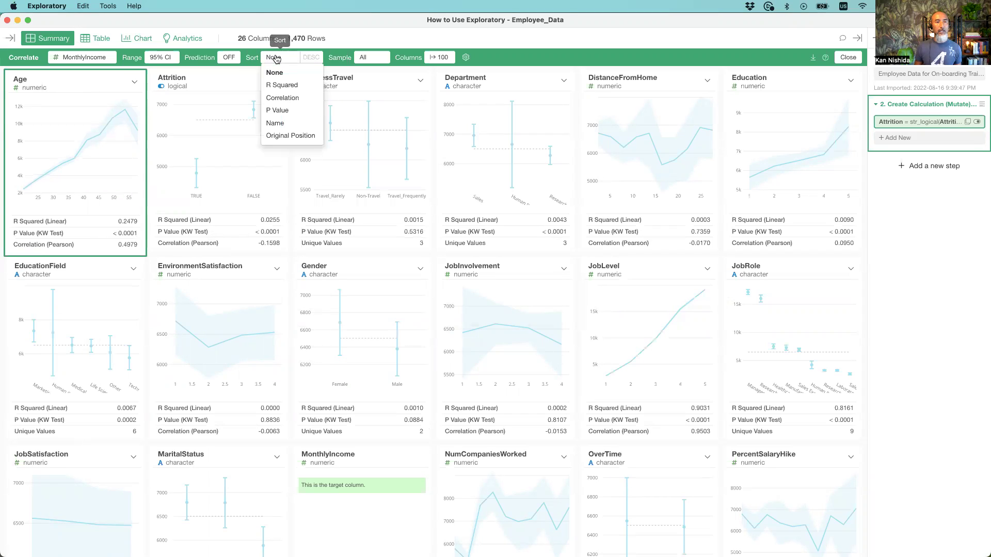
click(287, 85)
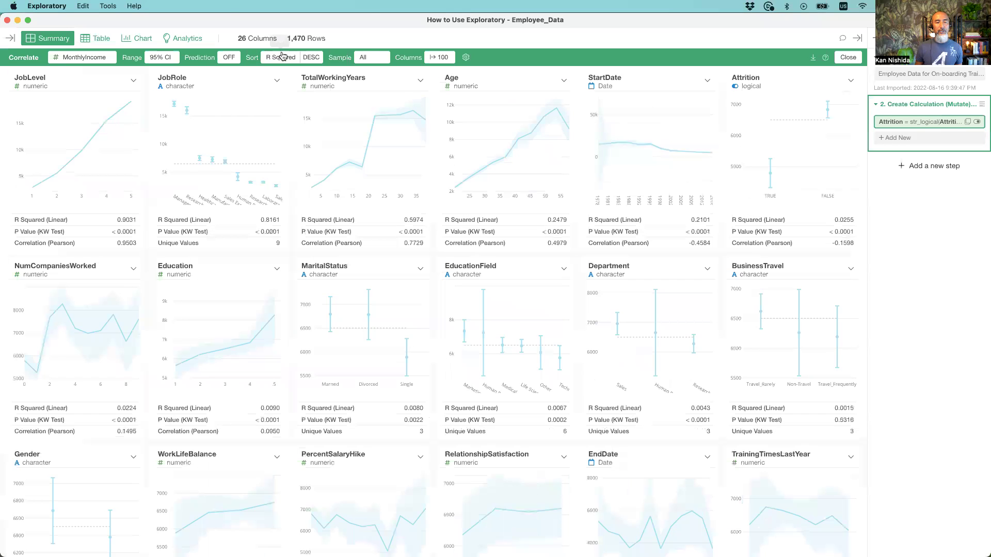
Create a Linear Regression model for MonthlyIncome using JobLevel, JobRole, TotalWorkingYears and Age as predictors.
click(113, 111)
click(213, 112)
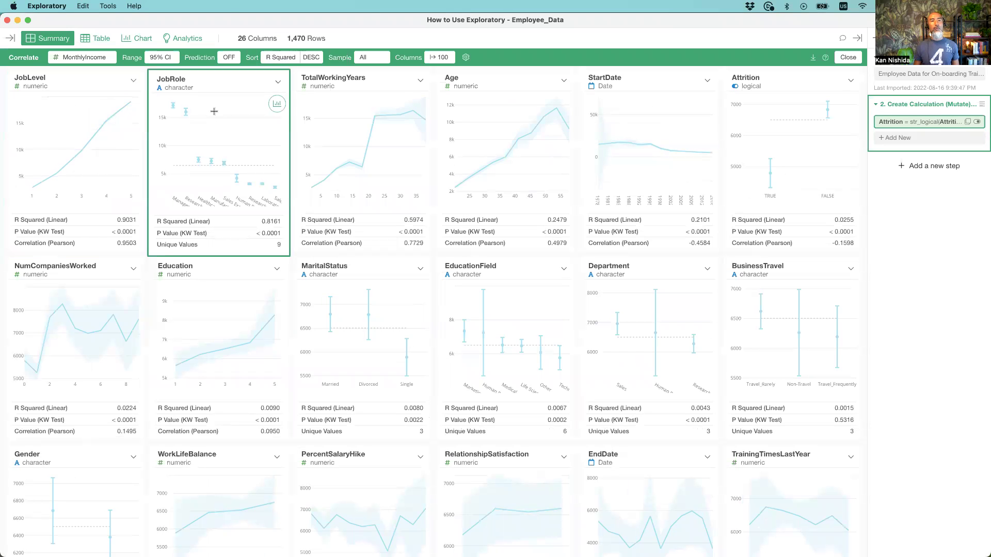
click(493, 114)
mouse_move(184, 113)
mouse_move(349, 154)
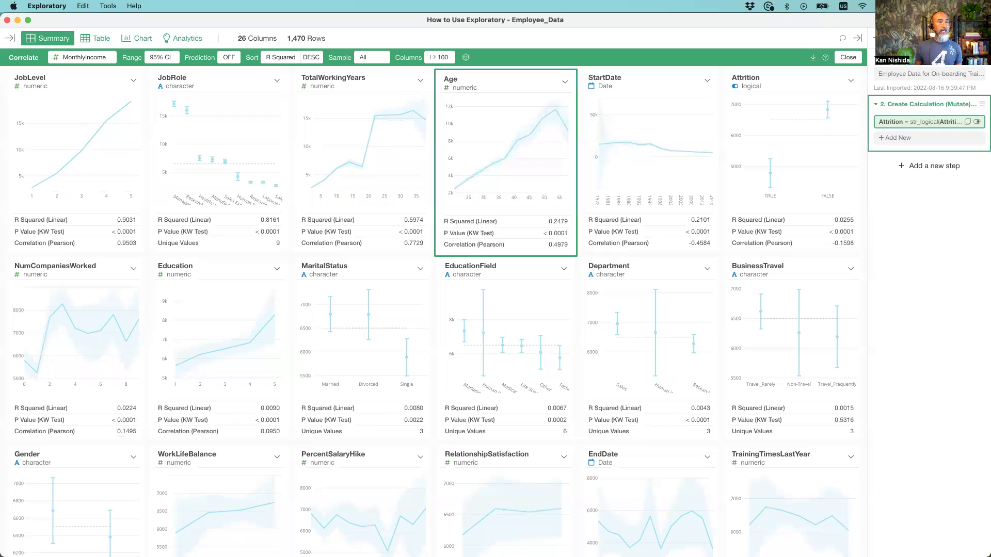
click(67, 94)
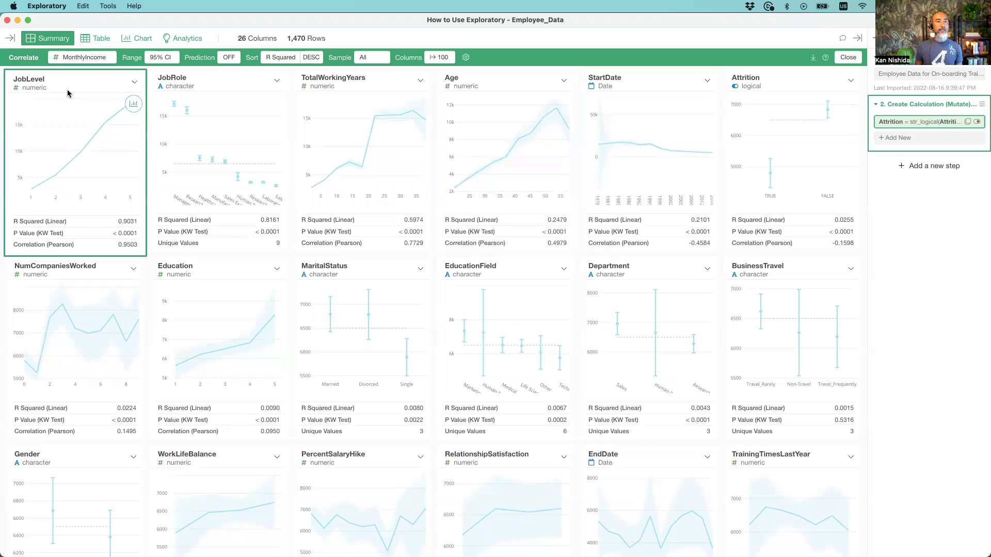
shift+click(476, 97)
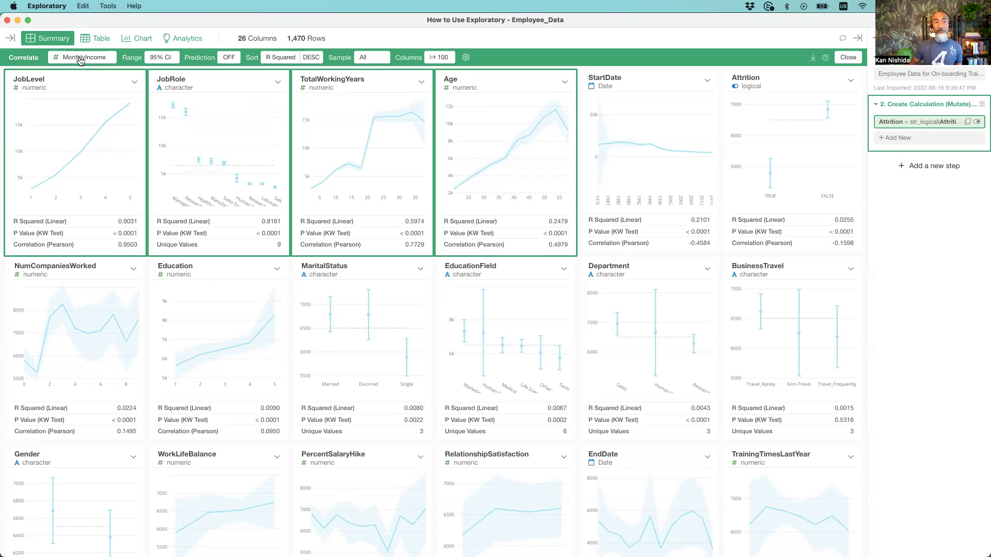
click(278, 84)
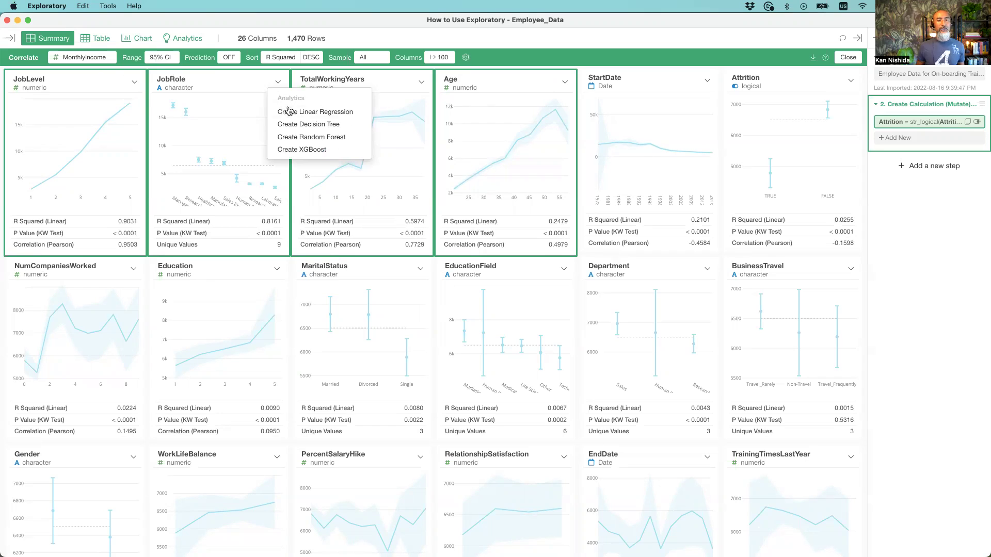
click(319, 113)
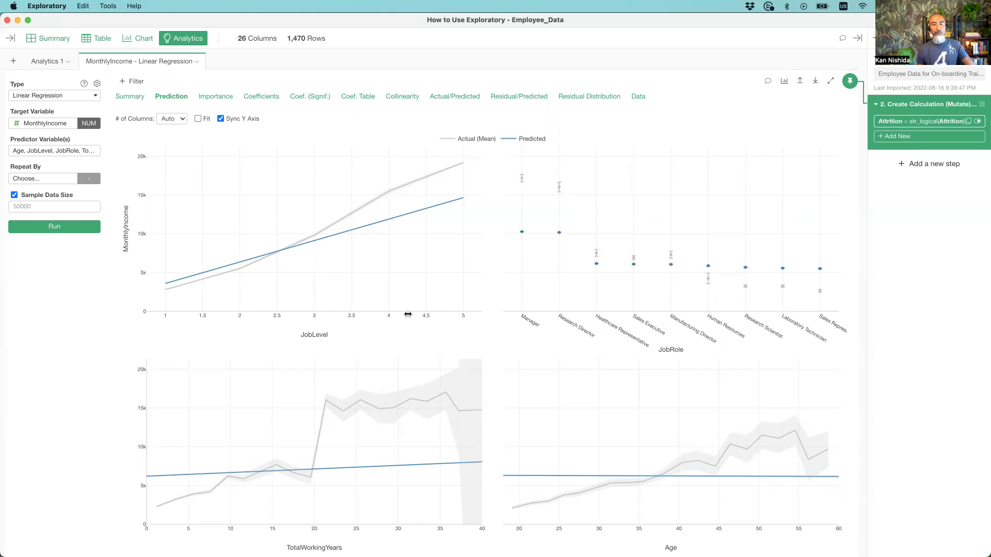
Examine the model's predicted versus actual MonthlyIncome by JobLevel and JobRole, and compare it with the correlation charts in the Summary view.
mouse_move(389, 221)
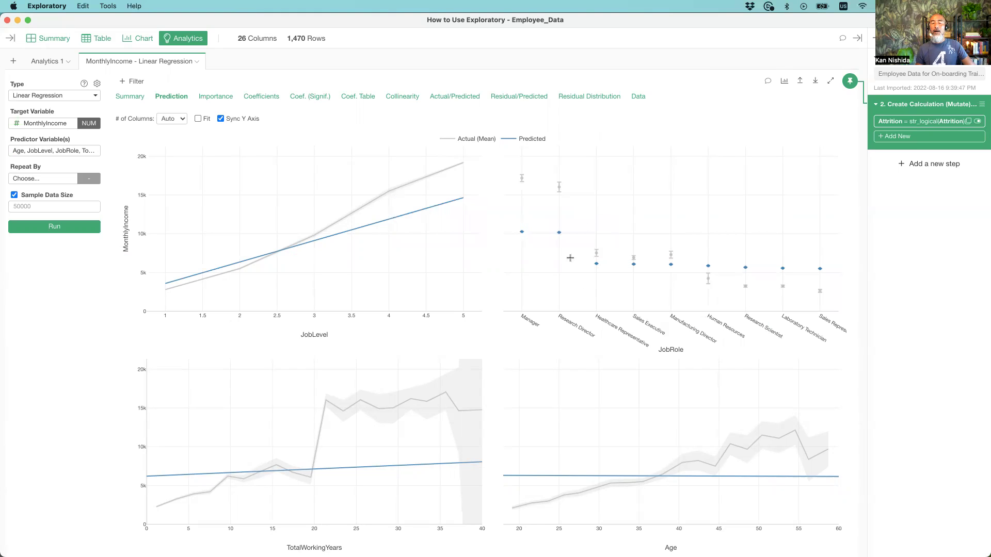
mouse_move(518, 232)
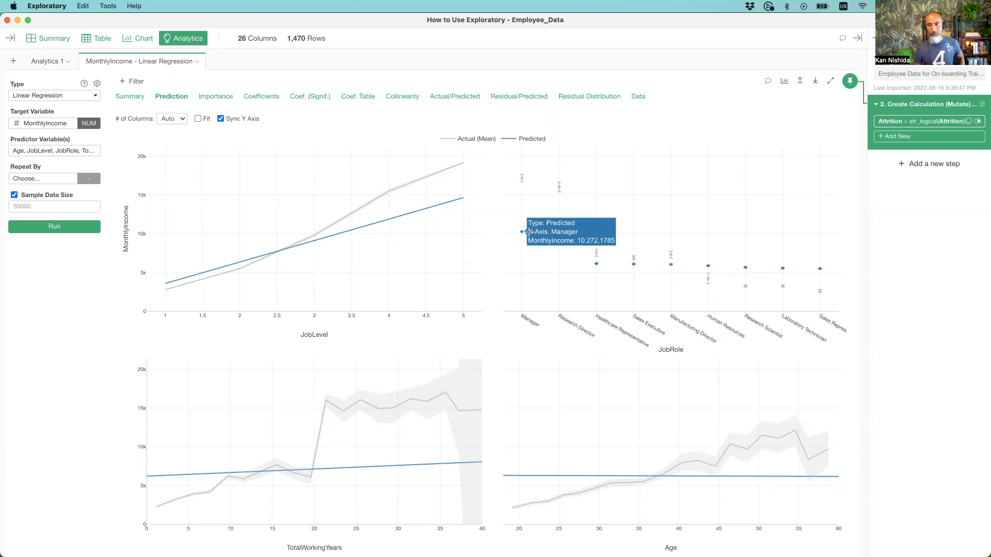
mouse_move(708, 266)
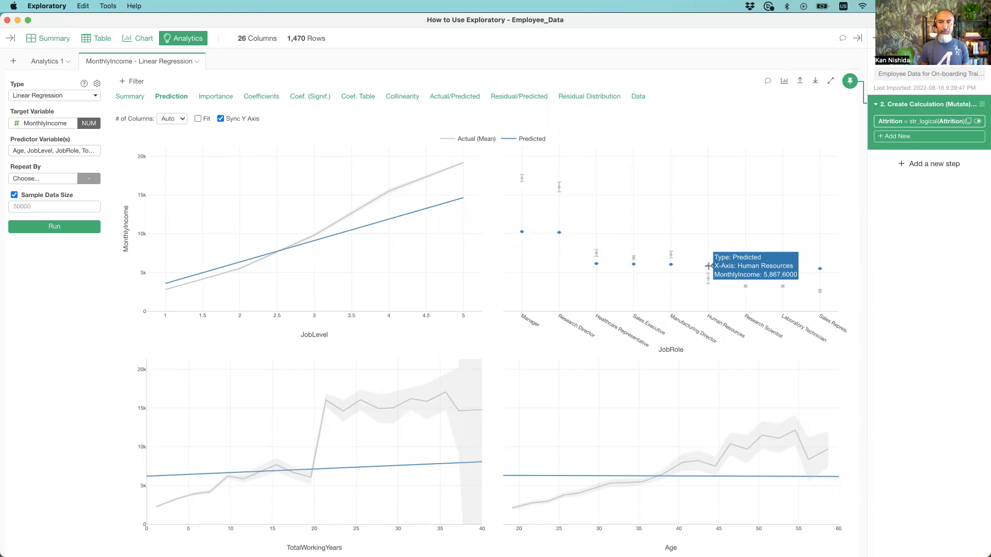
mouse_move(448, 200)
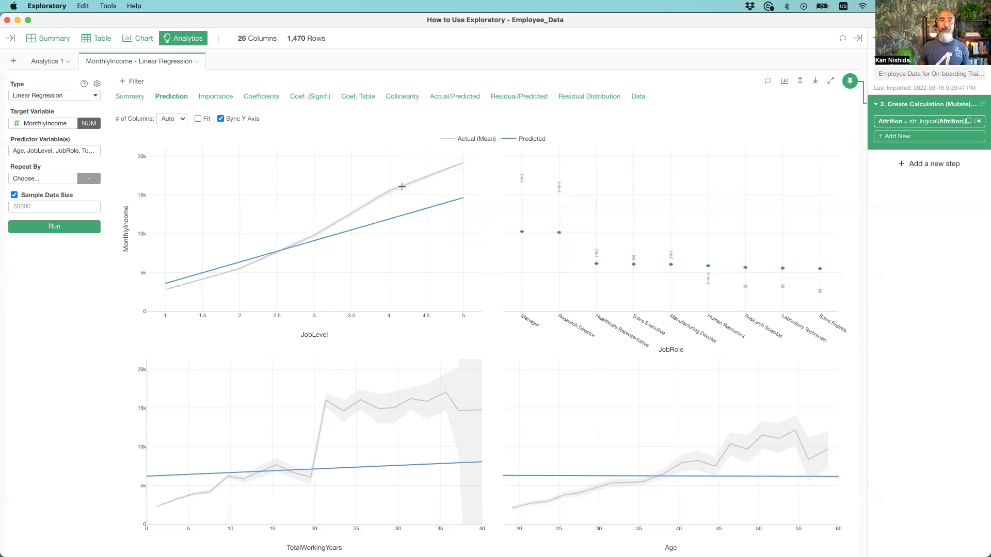
click(48, 35)
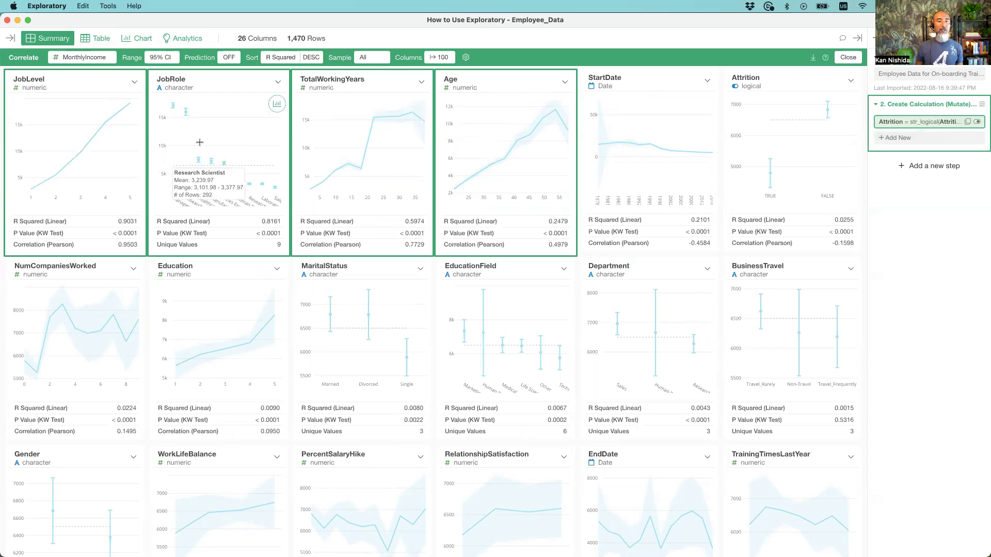
click(184, 40)
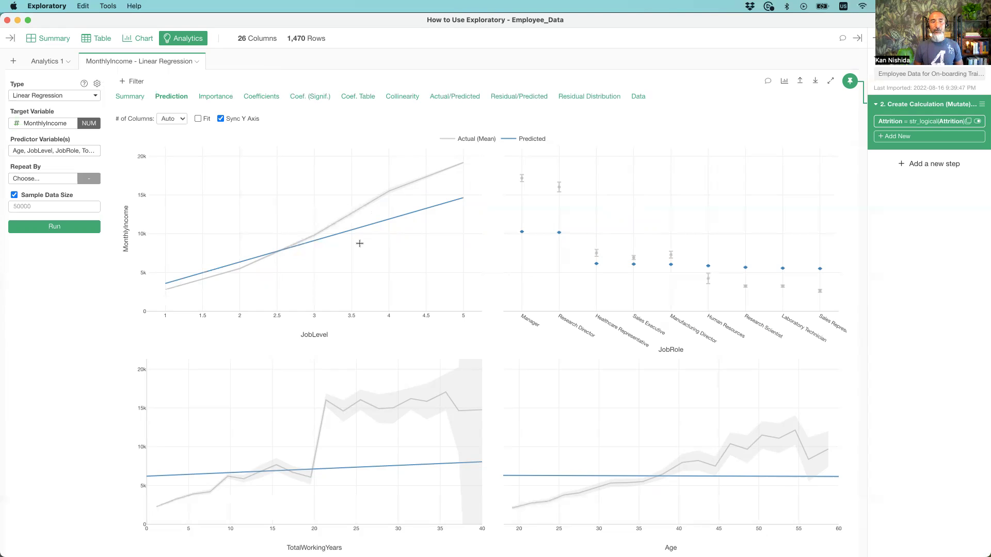
Review the variable importance chart of the linear regression, inspecting the JobLevel bar.
click(210, 97)
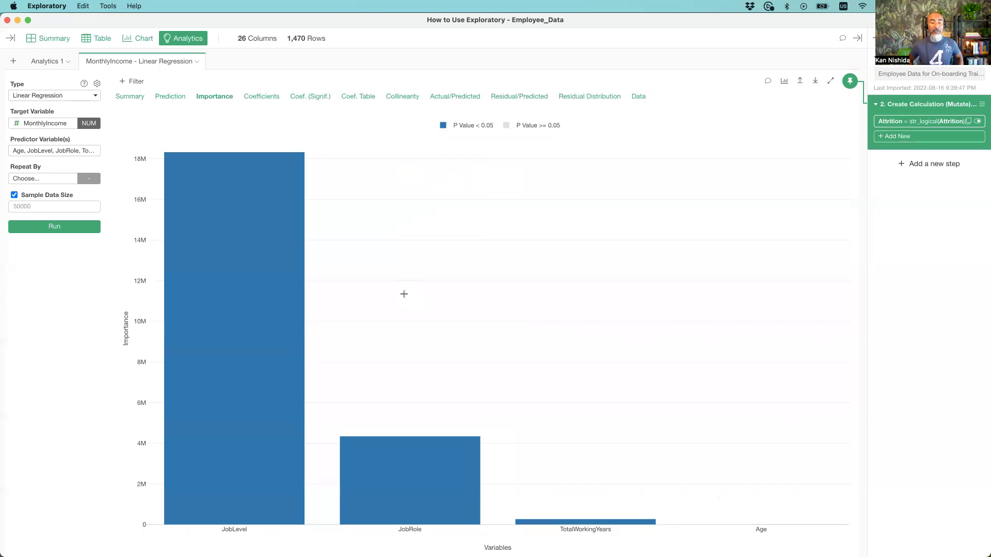
mouse_move(234, 342)
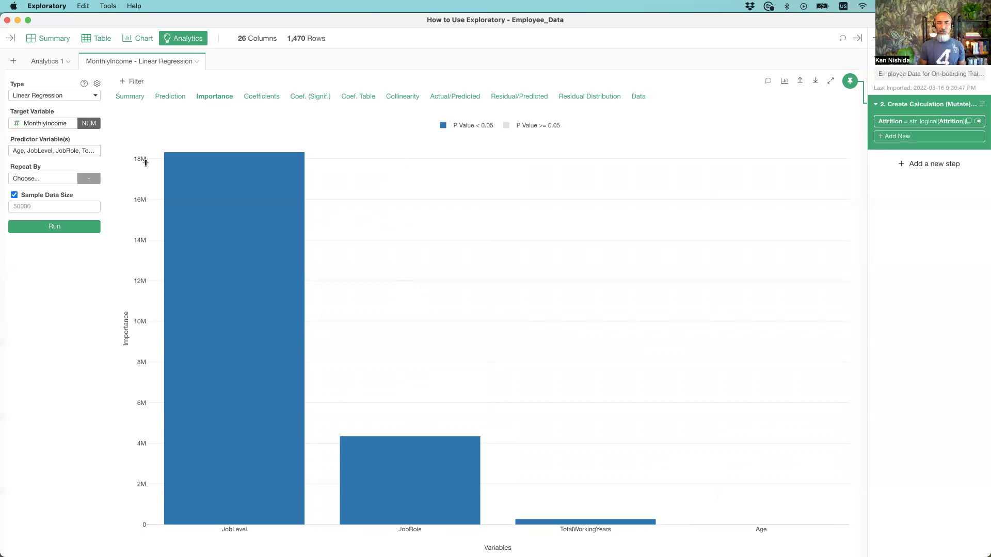
mouse_move(227, 230)
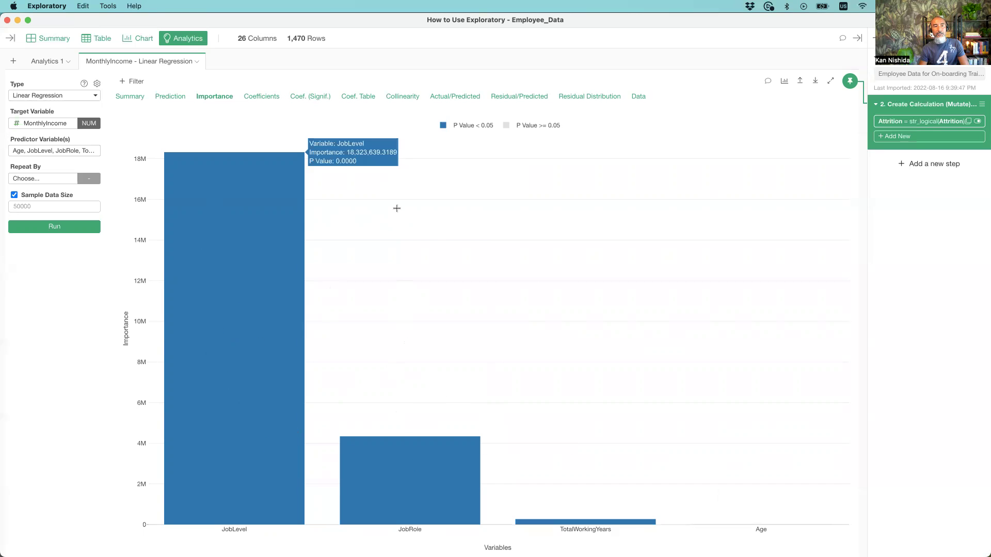
mouse_move(153, 154)
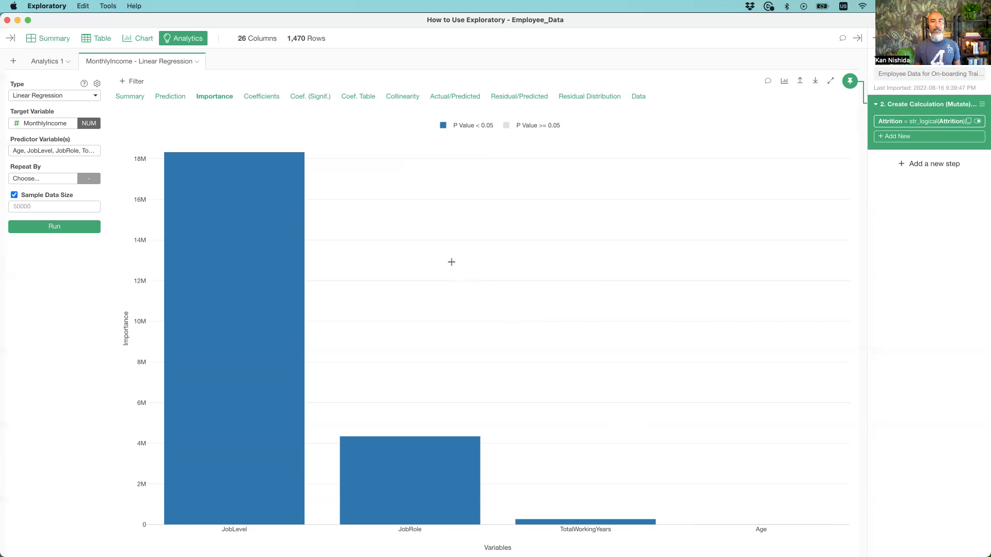
Review the coefficient estimates, then inspect JobLevel's coefficient and predicted MonthlyIncome on its prediction line.
click(268, 98)
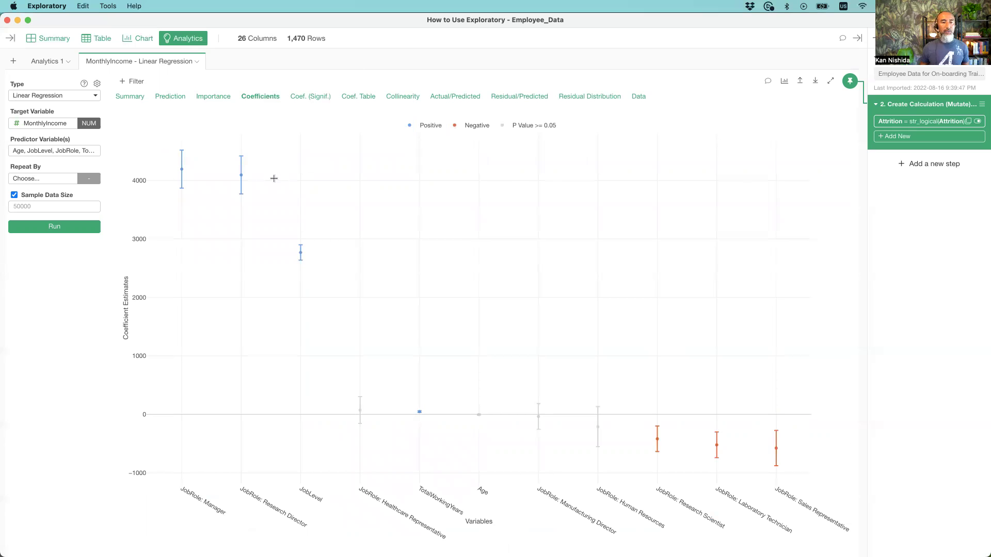
mouse_move(303, 252)
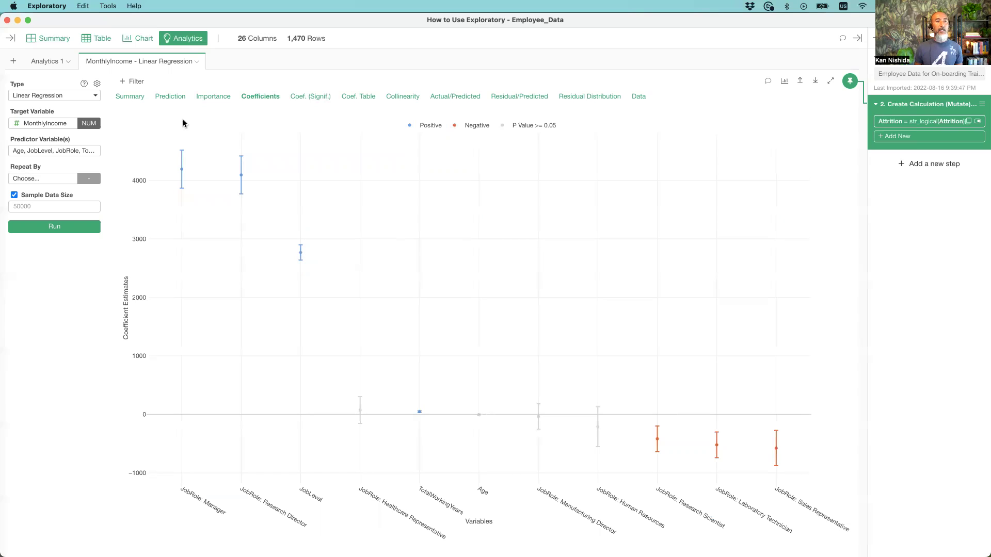
click(171, 96)
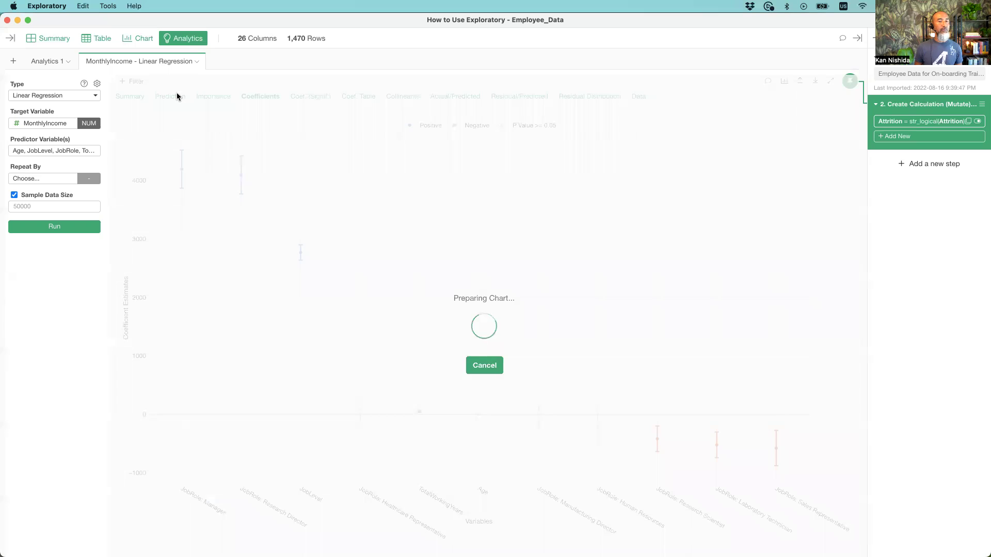
mouse_move(431, 199)
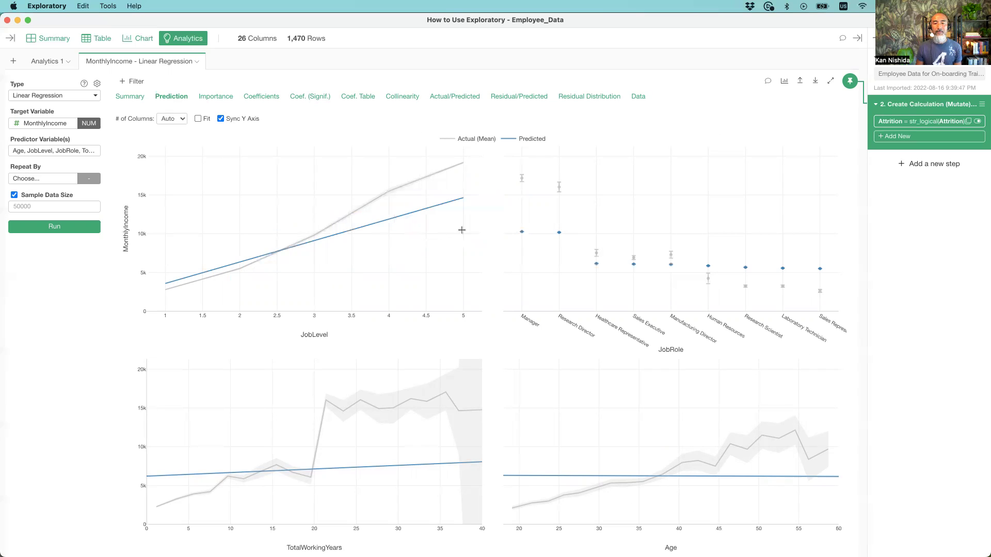
mouse_move(466, 198)
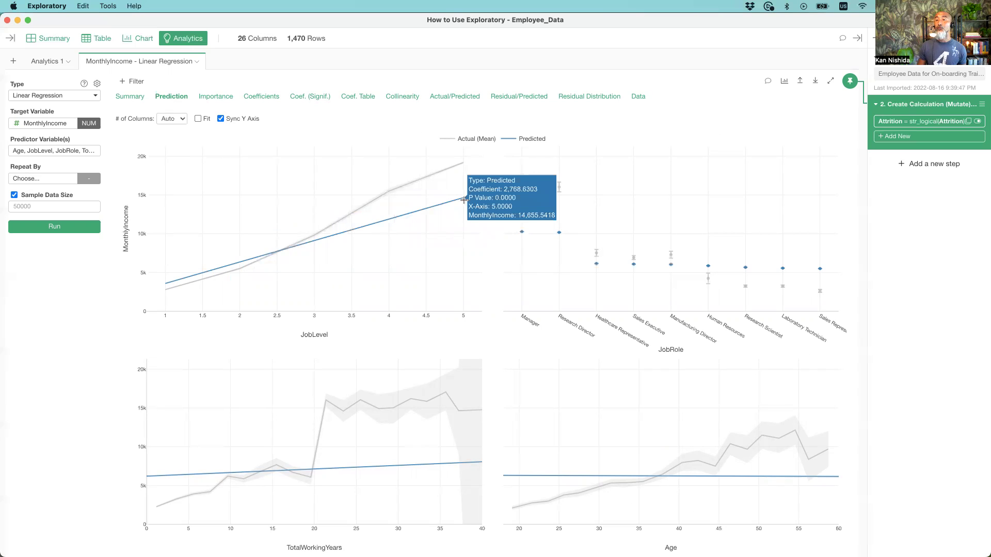
mouse_move(386, 228)
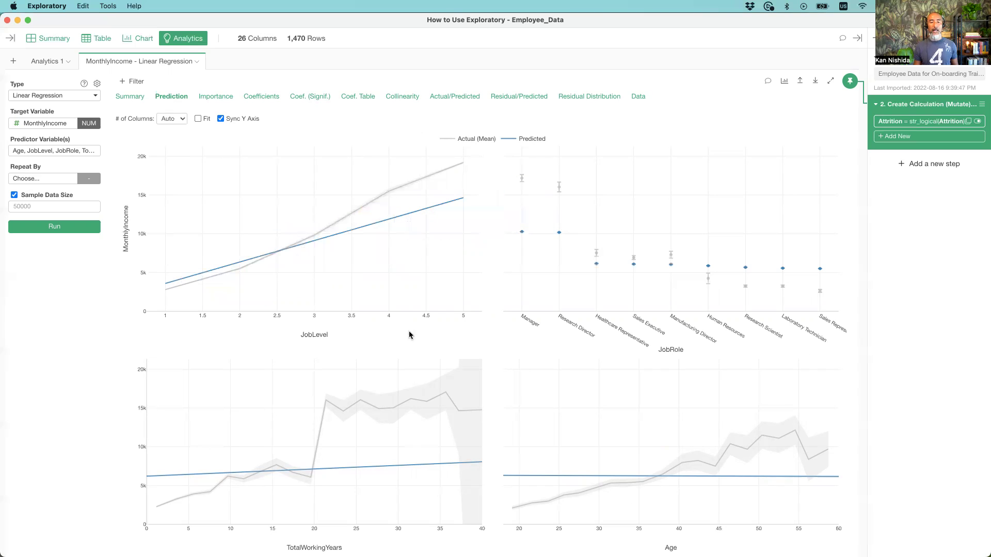
Inspect the coefficient estimates whose P value is 0.05 or higher, including Age, and compare with the MonthlyIncome correlation charts in the Summary view.
click(260, 101)
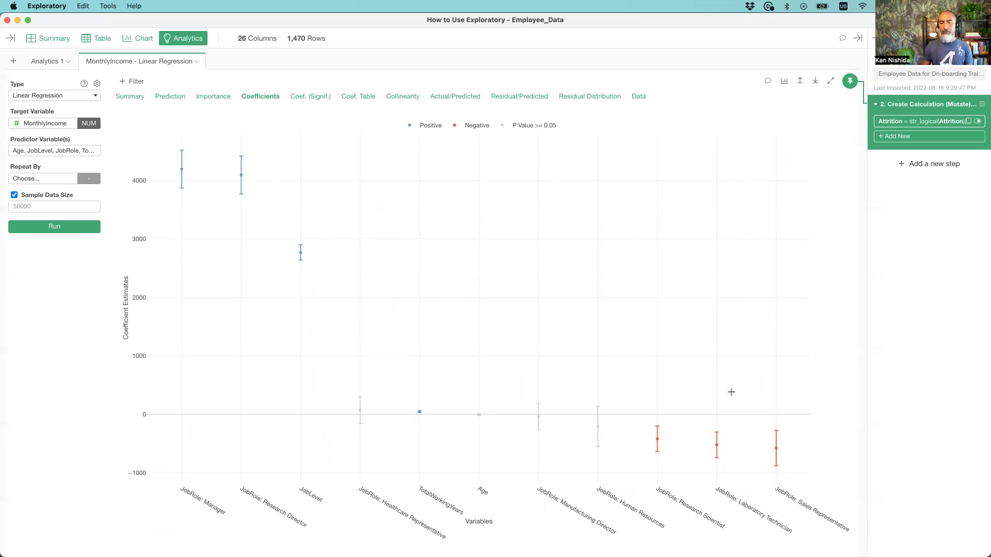
mouse_move(353, 411)
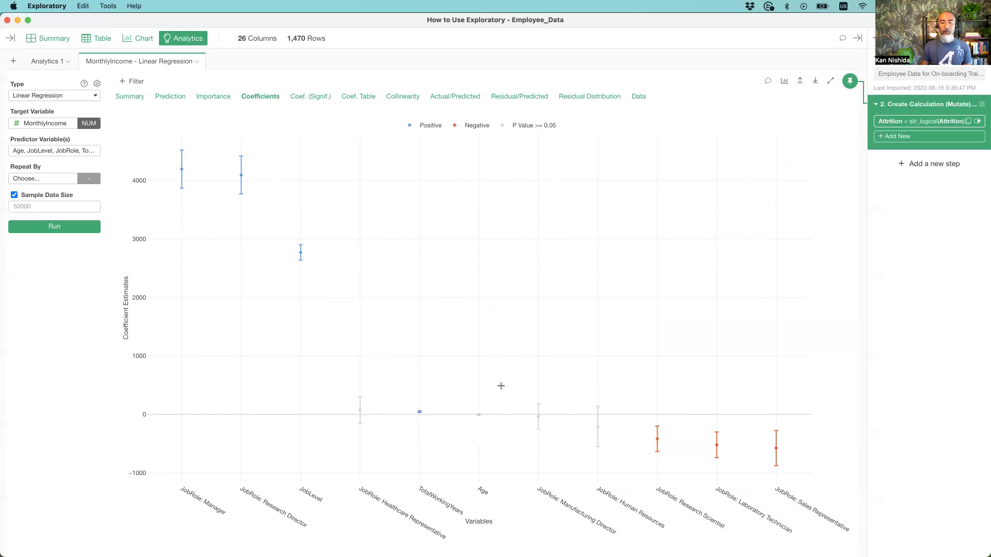
mouse_move(479, 414)
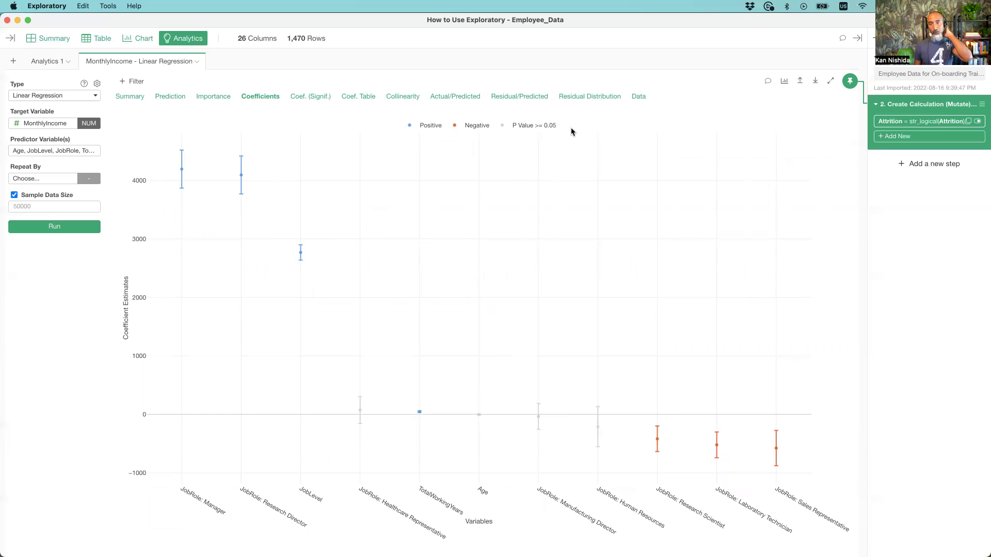
mouse_move(534, 416)
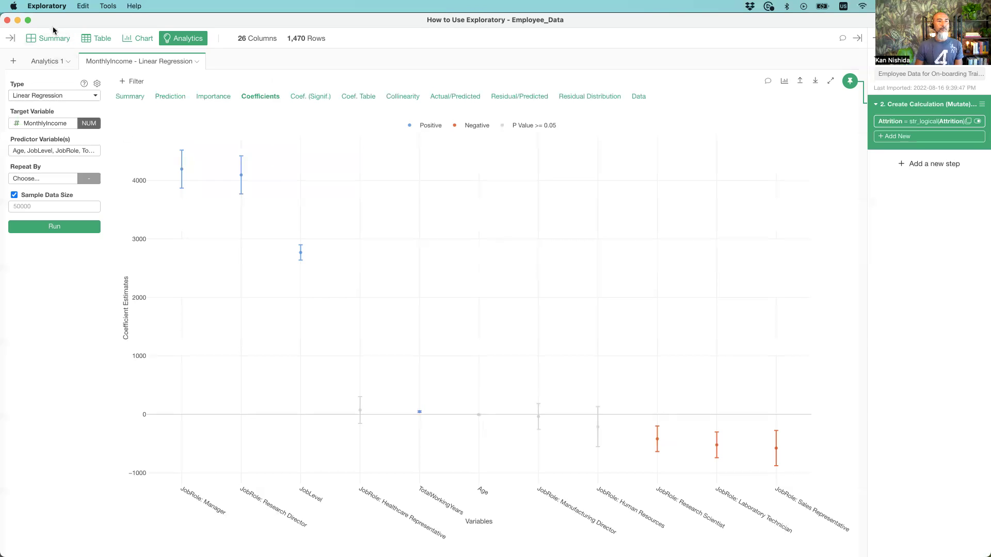
click(52, 40)
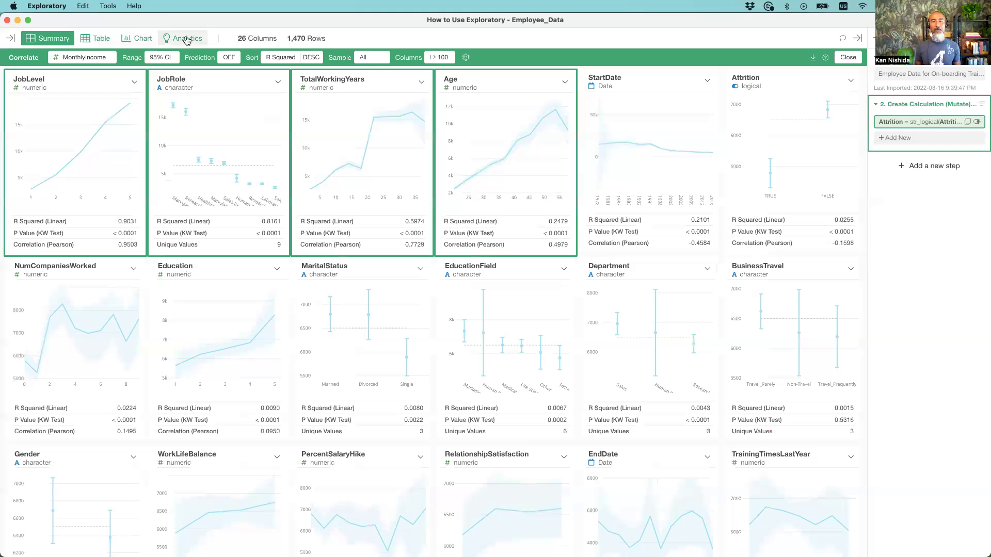
Switch to Keynote and start the slideshow from slide 86, the quote about cause and effect.
key(super+Tab)
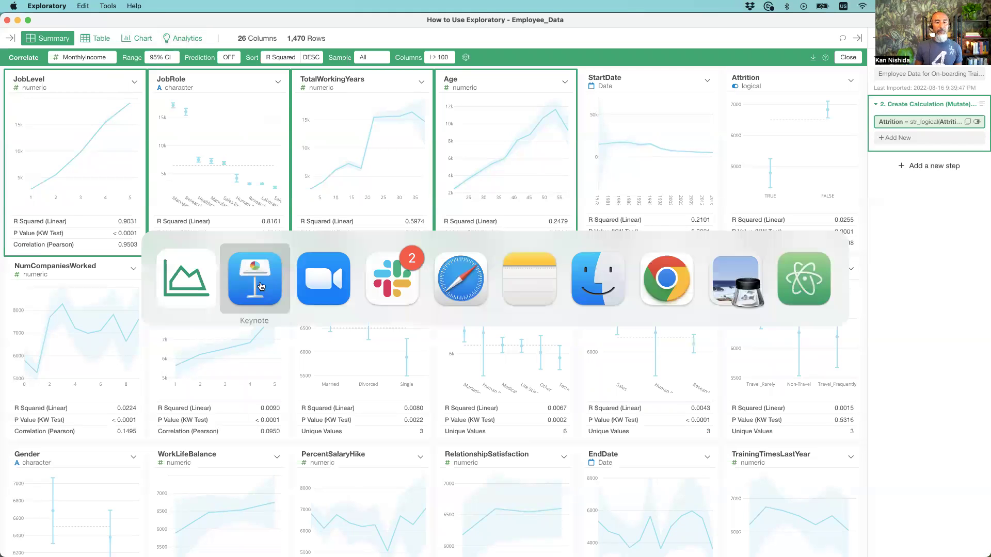
scroll(34, 346, down, 5)
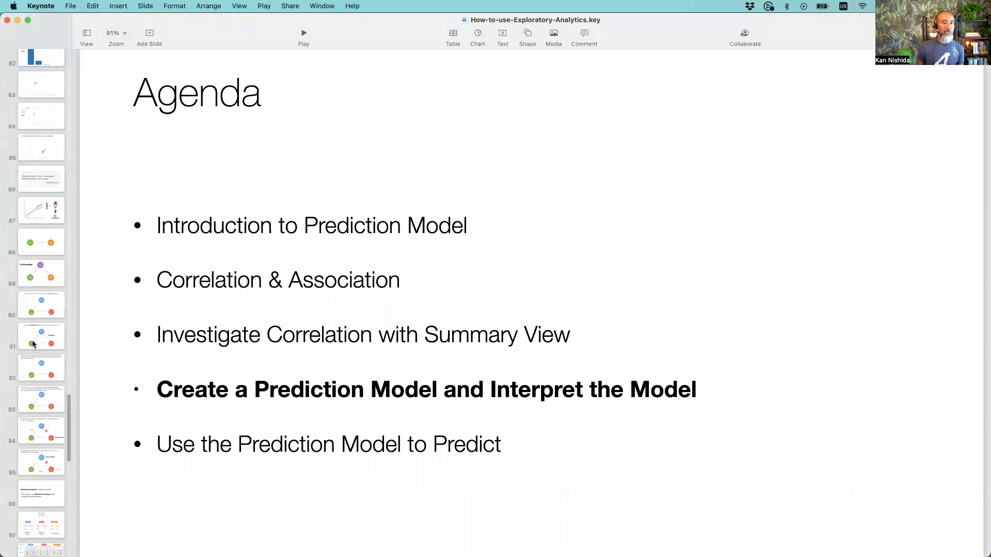
click(41, 180)
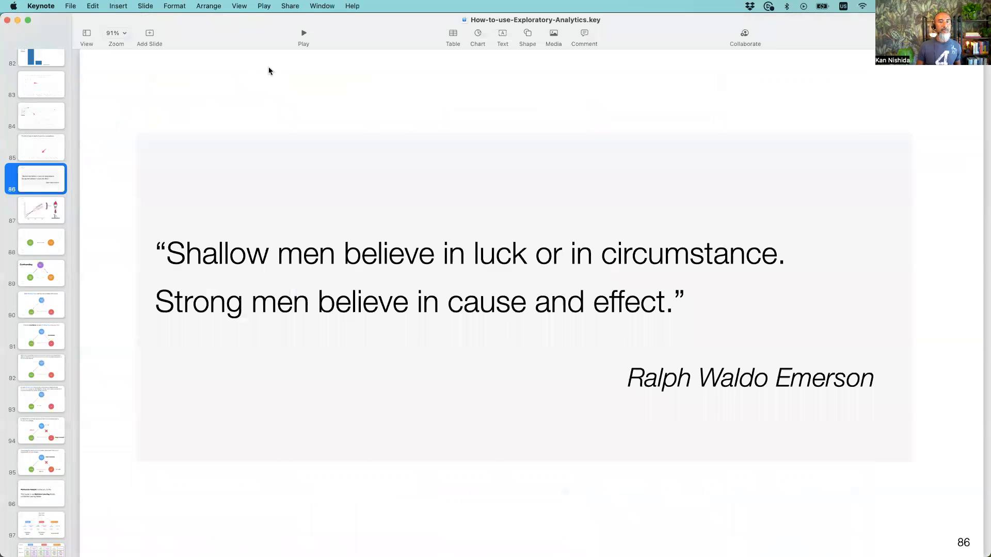
click(300, 34)
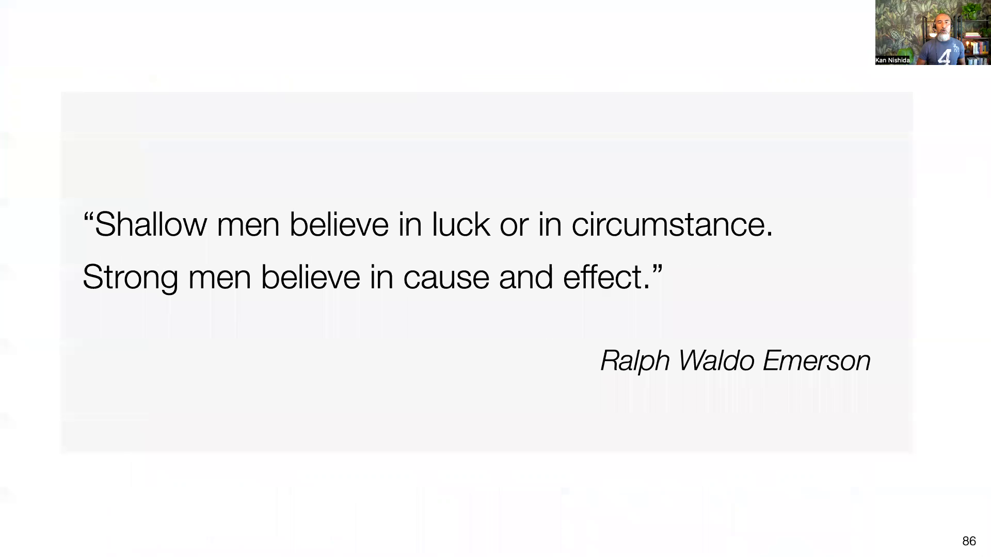
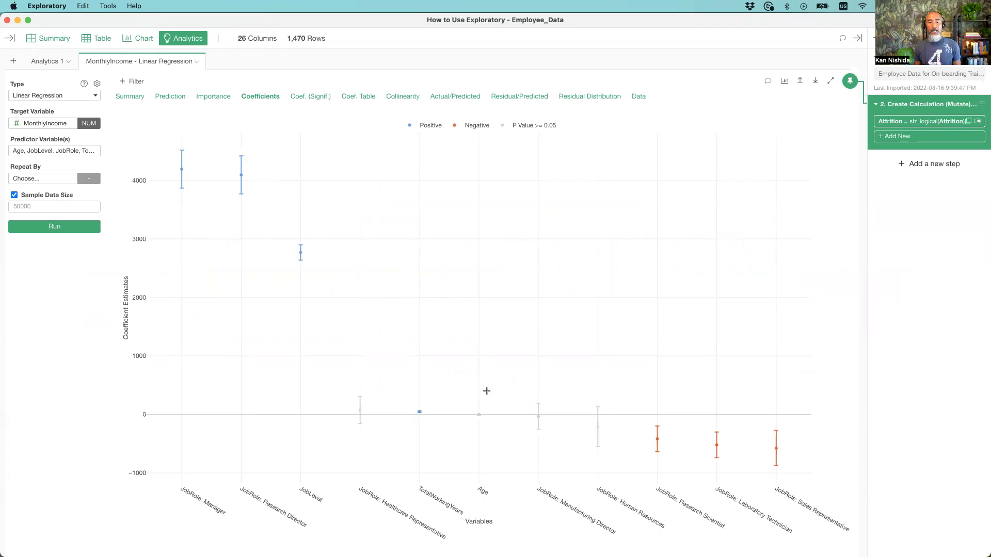
Compare Age's predicted MonthlyIncome line with its coefficient estimate, and check which predictor variables the model uses.
click(172, 97)
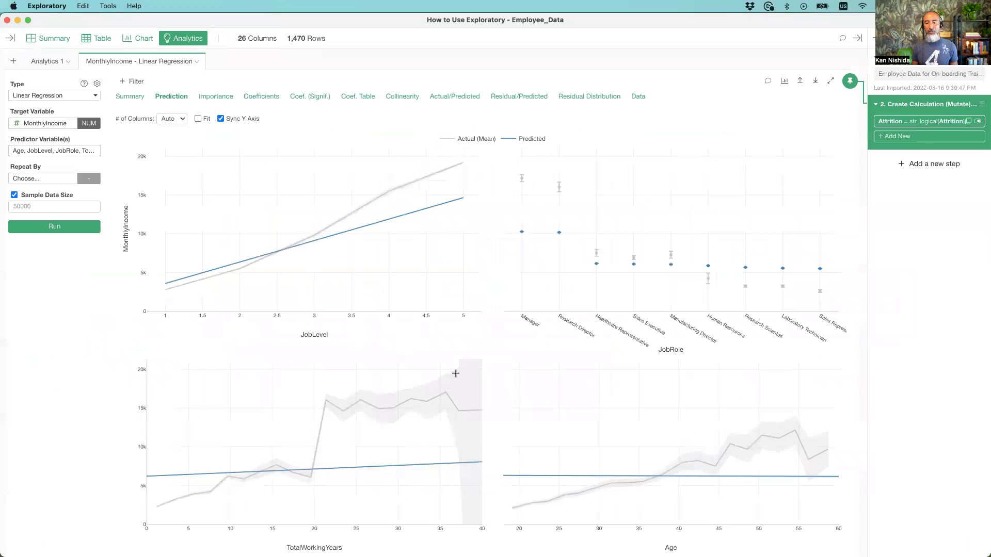
mouse_move(532, 507)
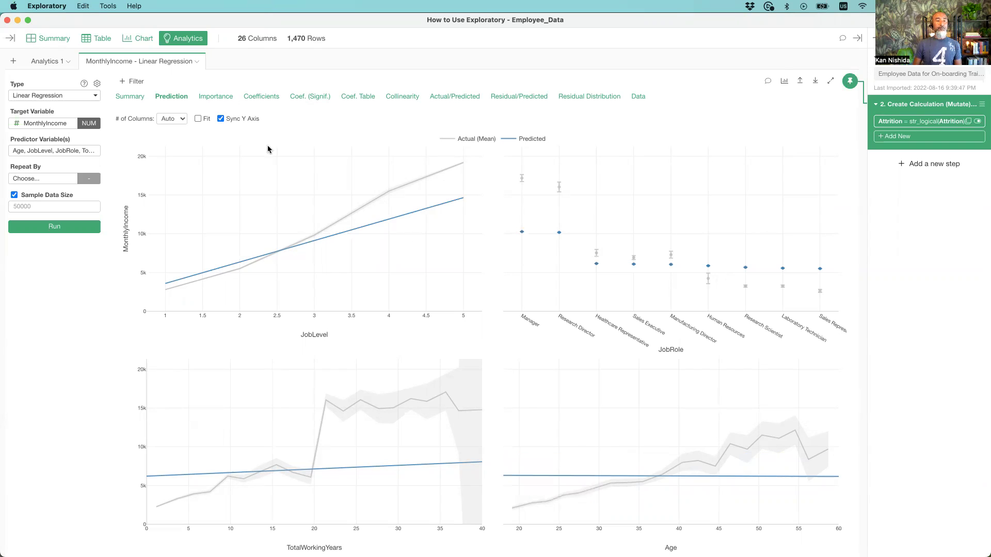
click(260, 97)
mouse_move(475, 410)
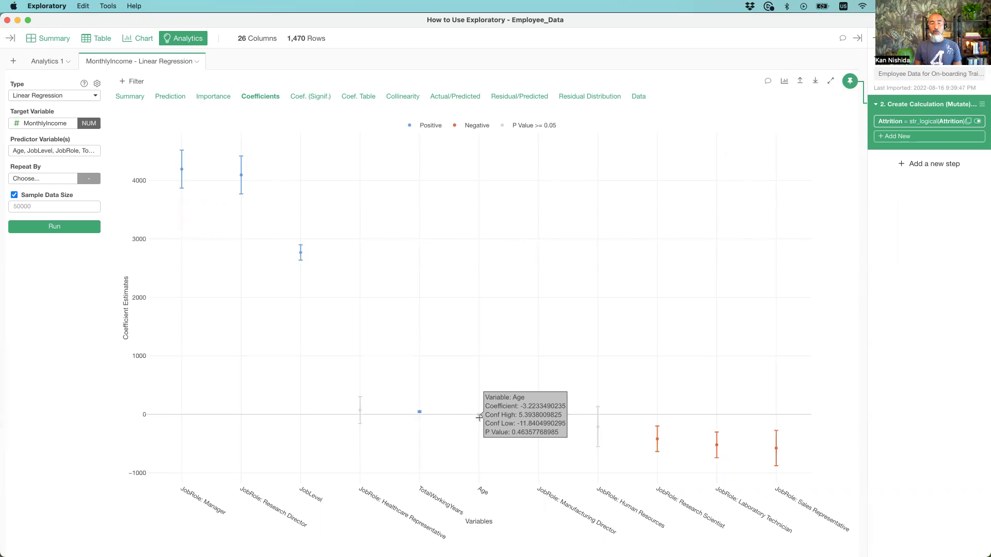
click(51, 155)
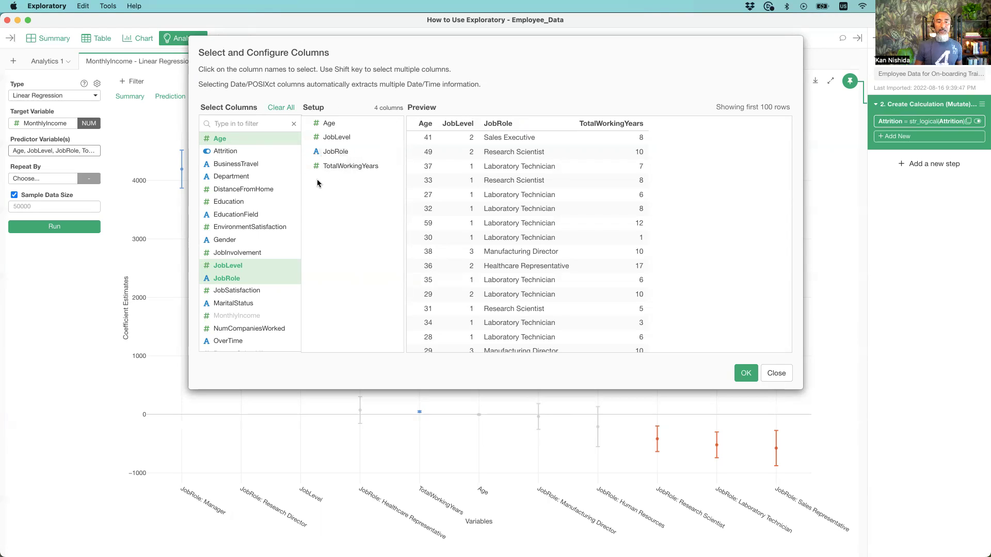
click(776, 374)
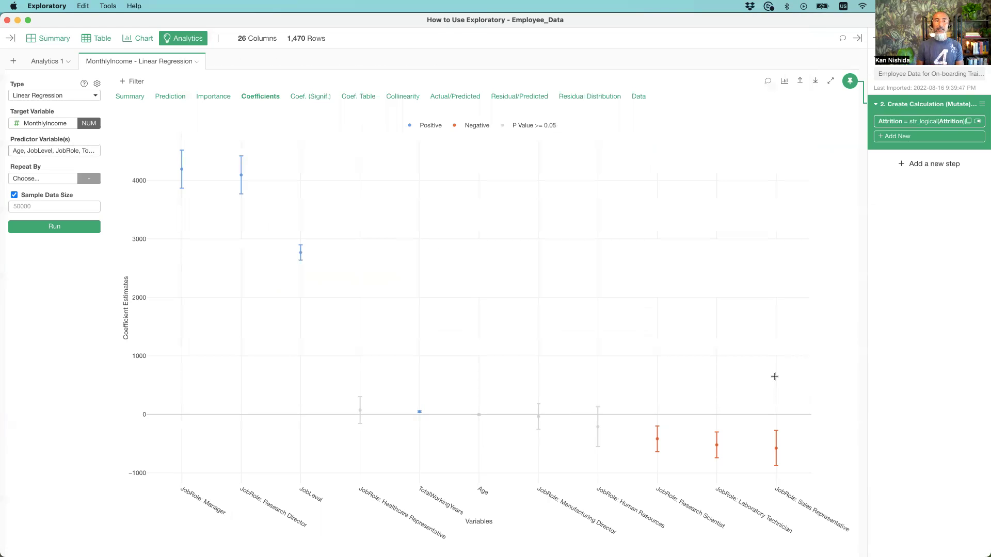
Review the model's prediction charts and coefficient table, with the project's data frame list shown.
click(162, 100)
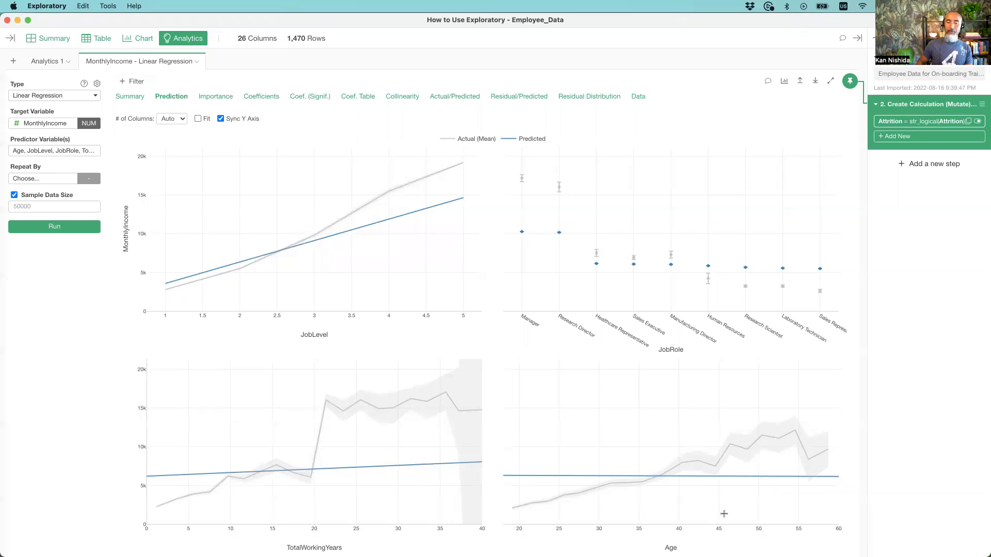
mouse_move(356, 237)
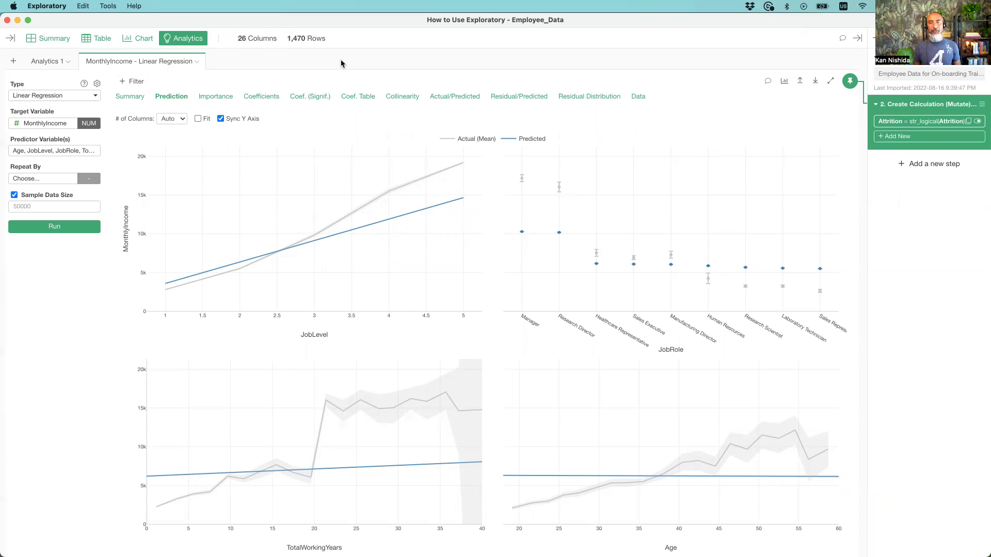
click(11, 41)
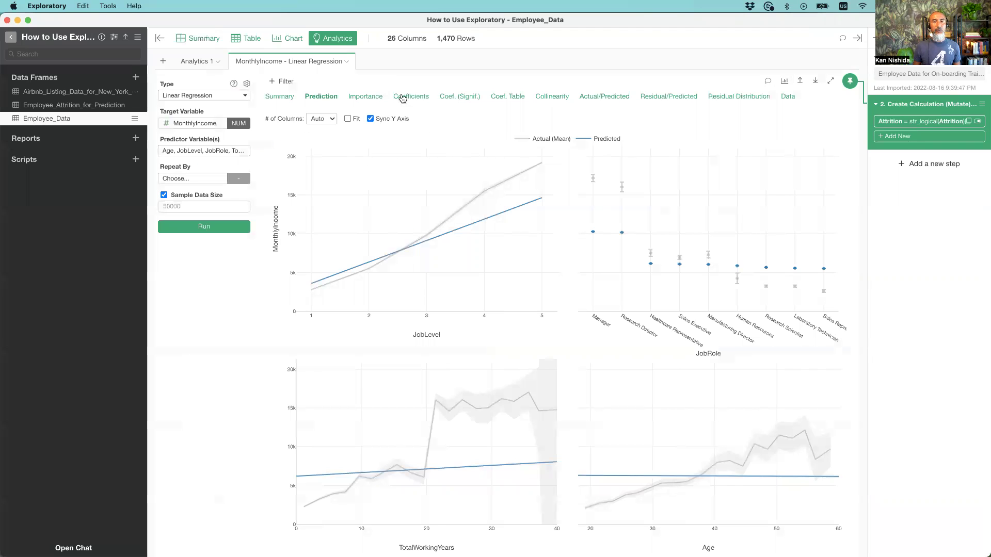
click(520, 102)
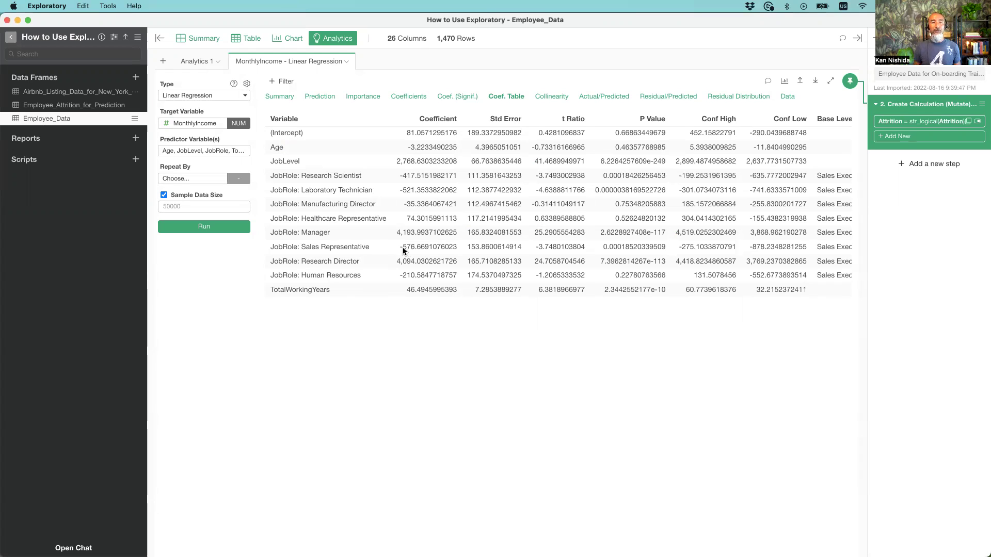
Show the Employee_Attrition_for_Prediction data frame as a table and examine its columns, highlighting MonthlyIncome.
click(60, 106)
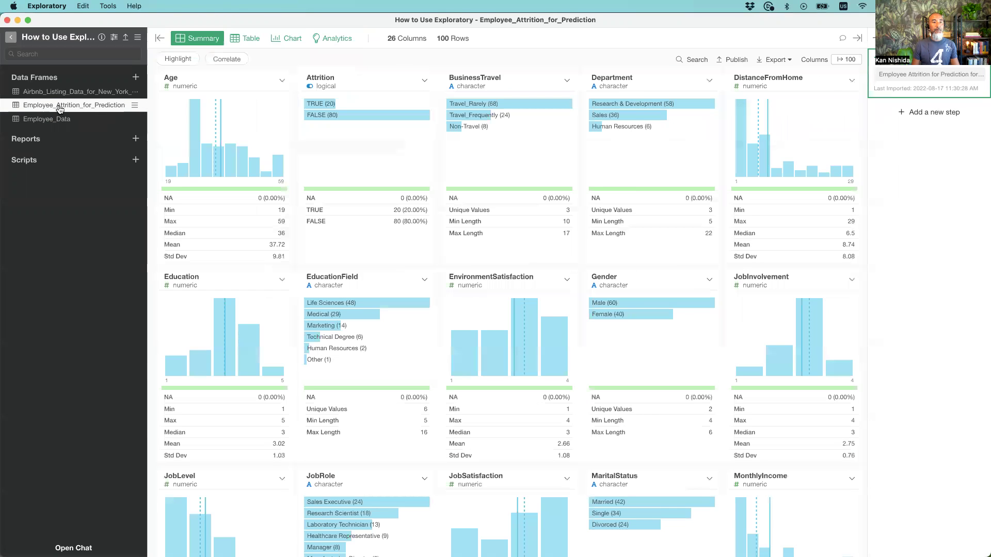
click(247, 41)
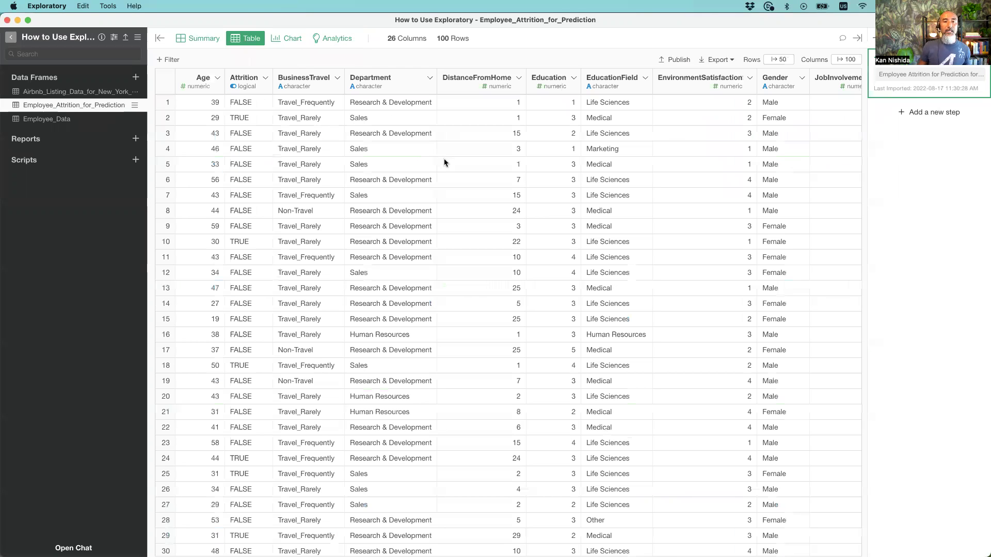
scroll(444, 162, right, 5)
scroll(443, 162, right, 10)
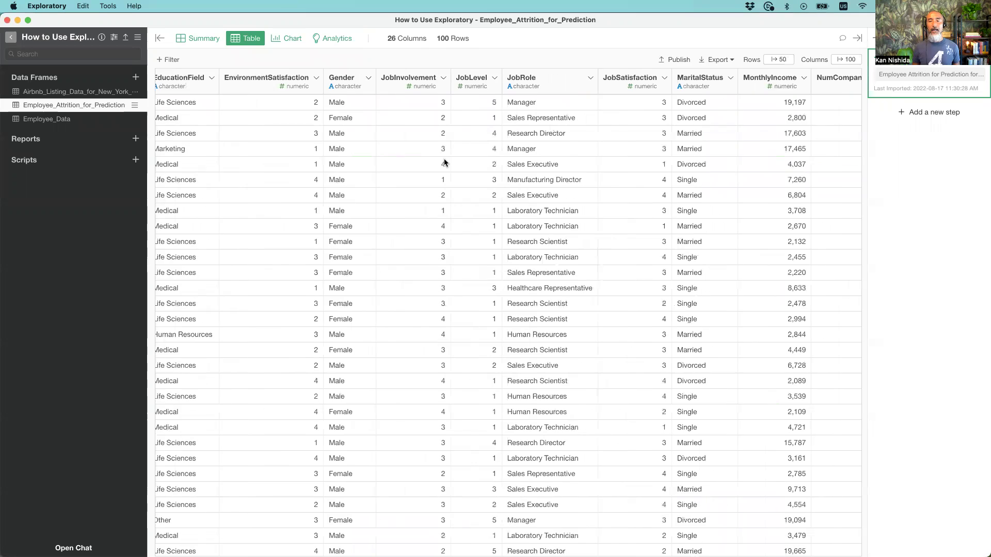
scroll(444, 163, right, 3)
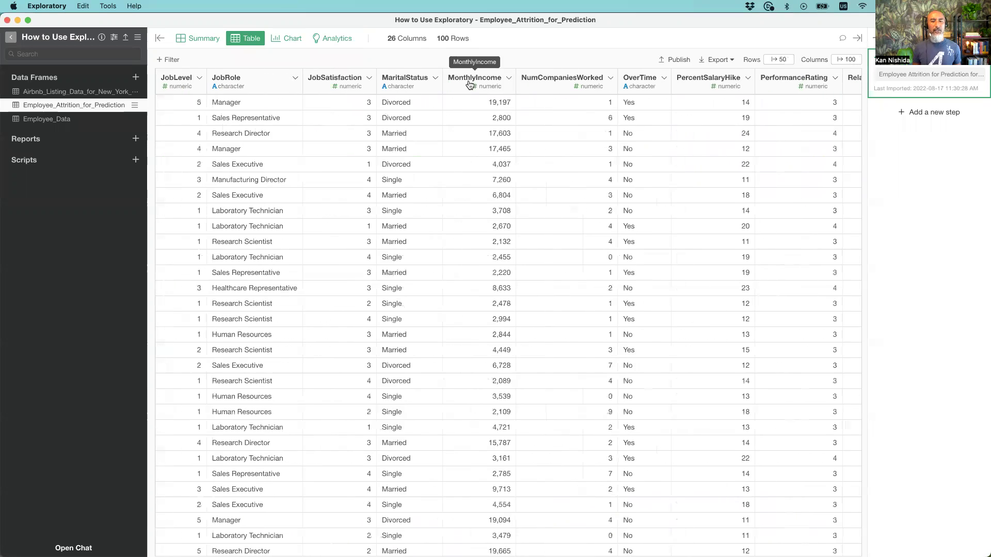
click(468, 83)
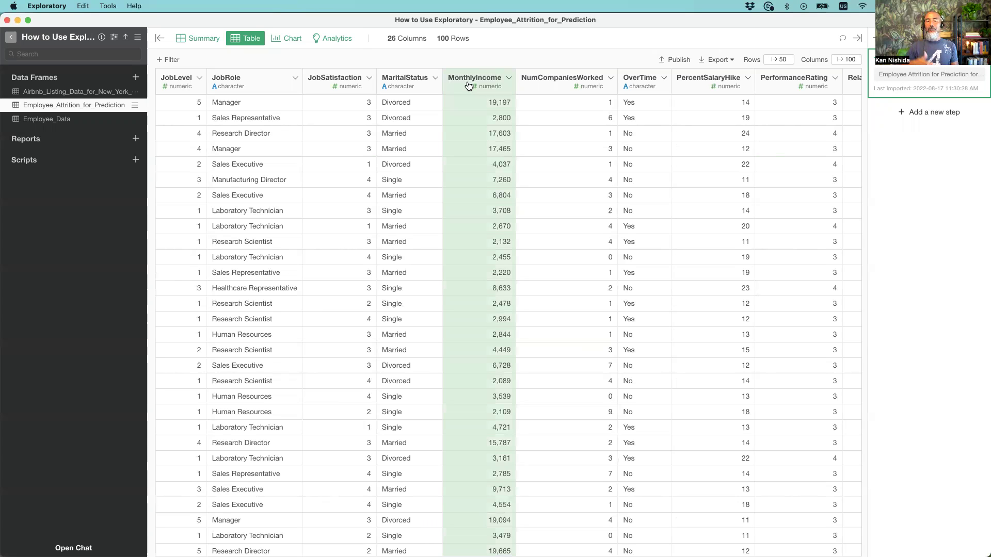
click(468, 85)
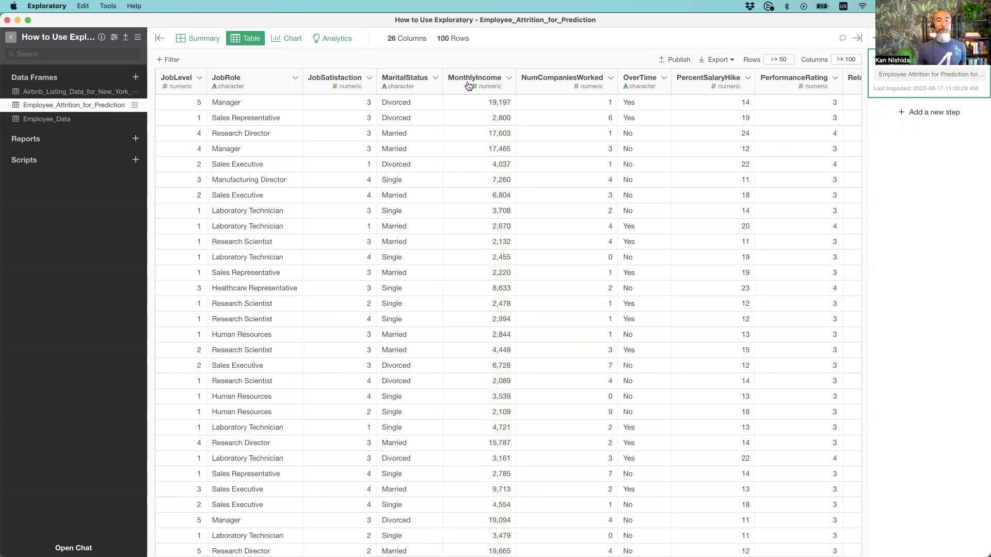
scroll(482, 122, left, 10)
scroll(482, 123, left, 2)
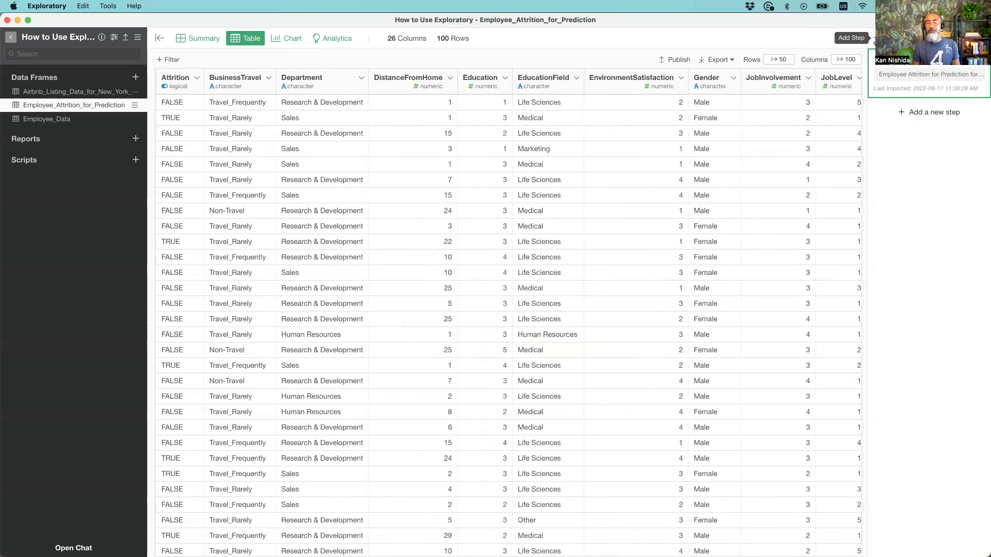
Add a Predict with Model (Analytics View) step that applies Employee_Data's MonthlyIncome - Linear Regression model.
click(873, 41)
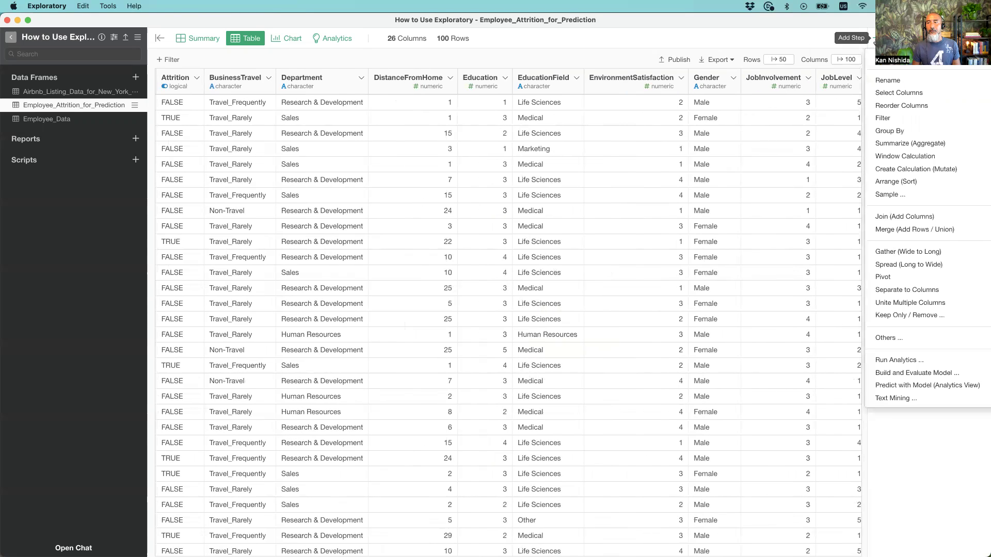
mouse_move(894, 364)
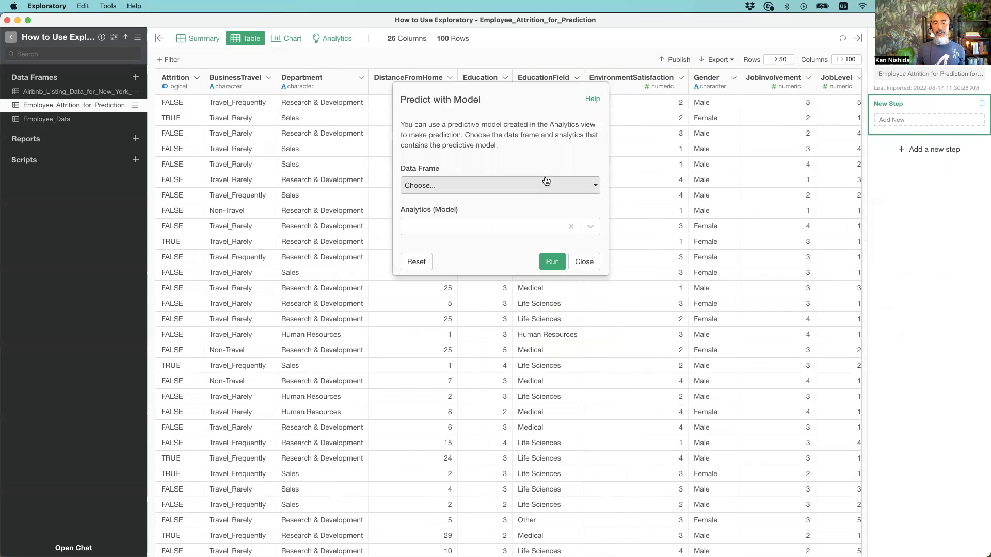
click(467, 187)
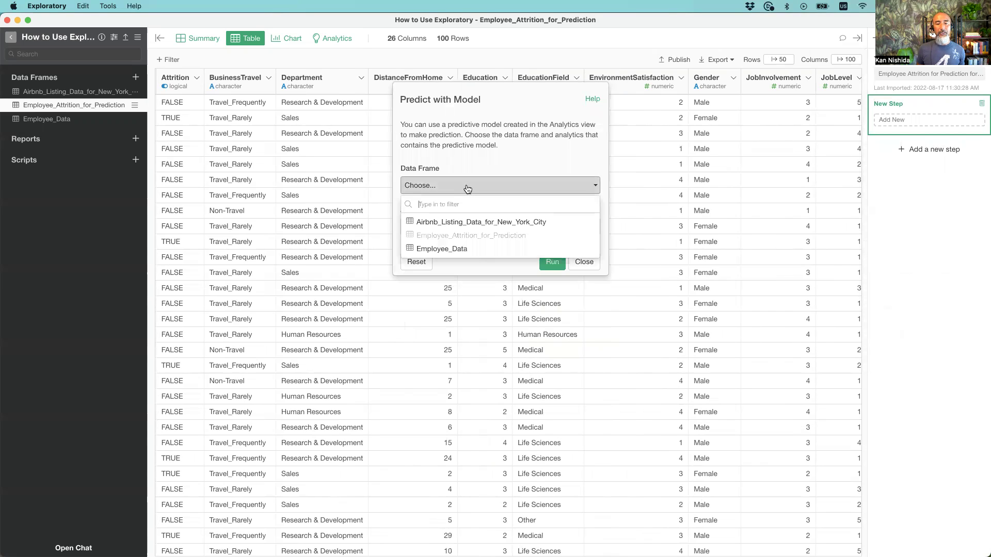
click(476, 249)
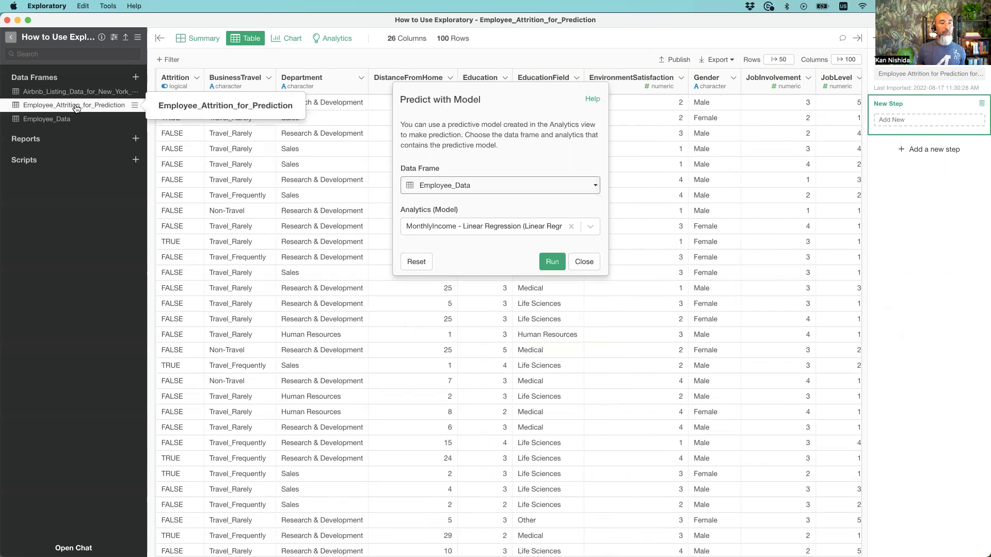
mouse_move(54, 125)
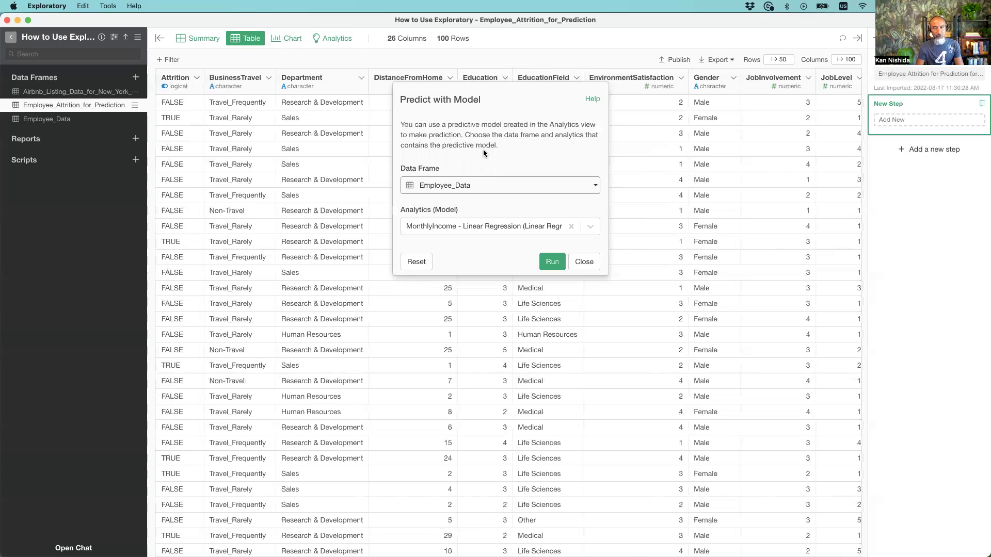
click(475, 227)
key(Return)
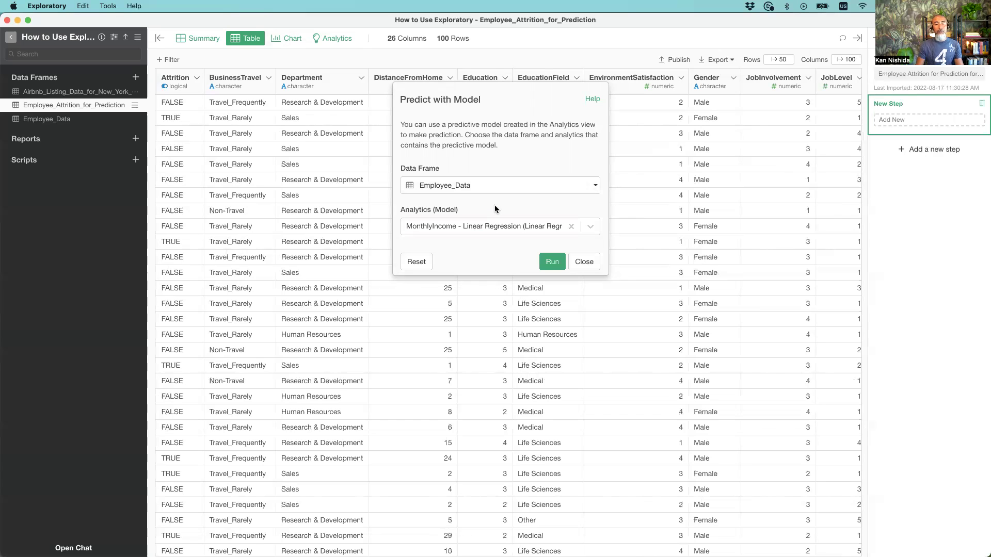
click(551, 263)
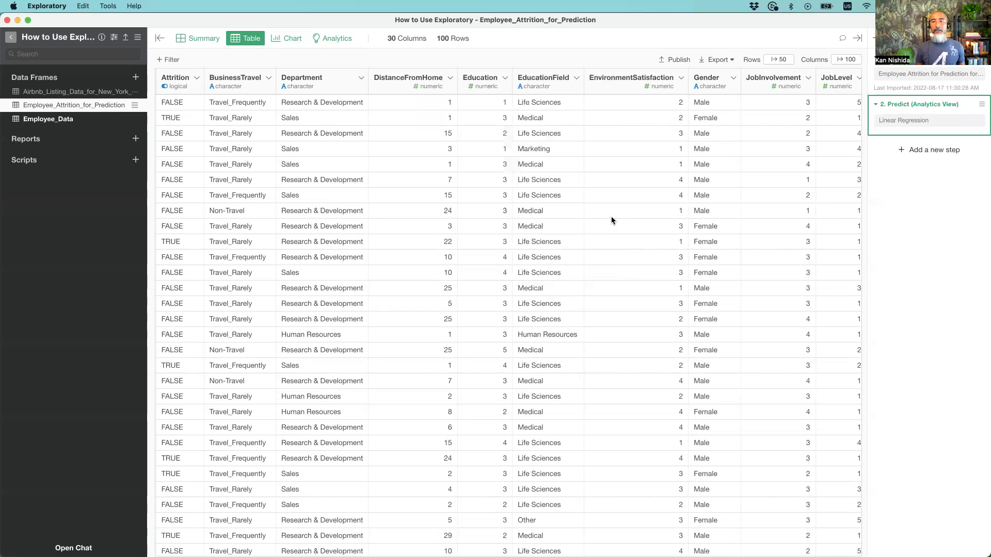
Inspect the new prediction columns at the end of the table and highlight predicted_value.
scroll(611, 216, right, 15)
scroll(611, 217, right, 5)
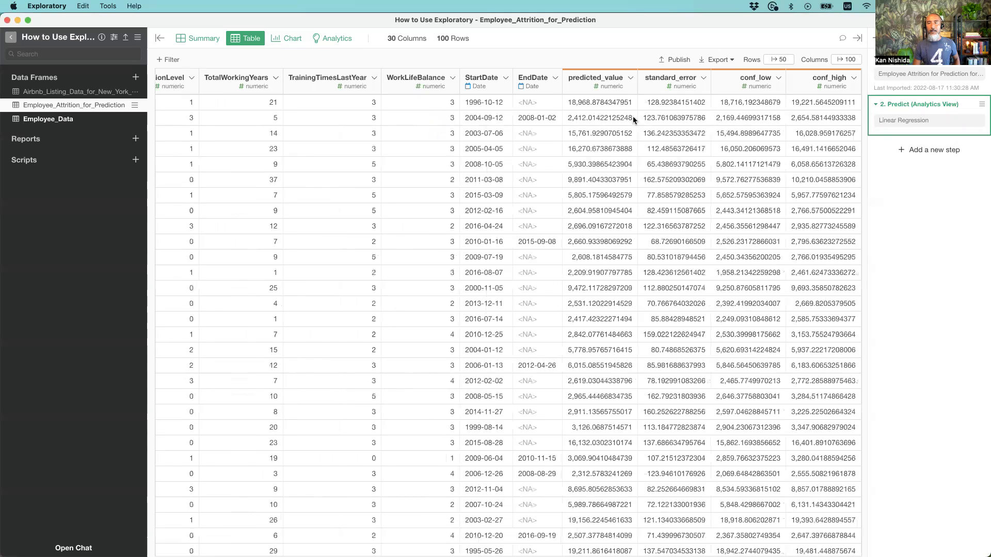
click(581, 91)
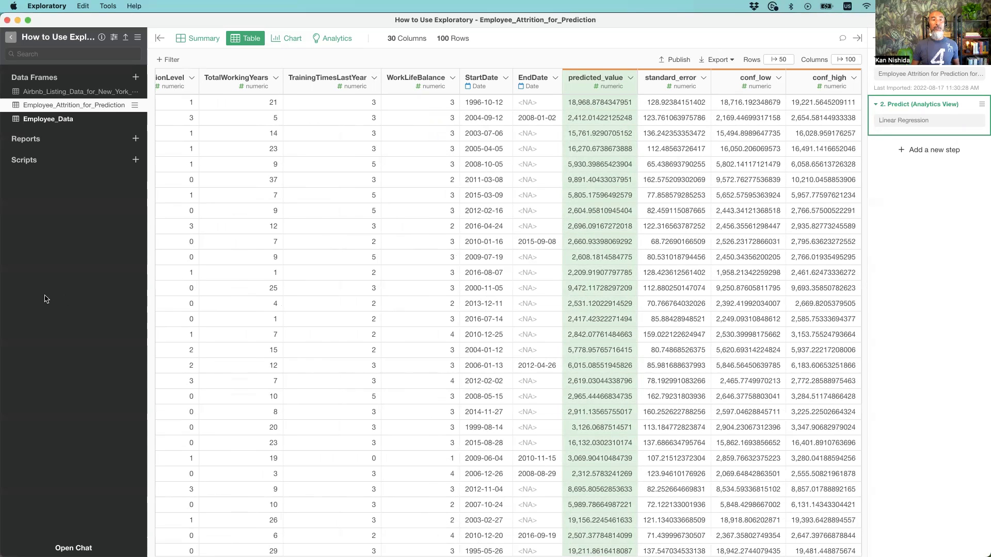
Return to Employee_Data's MonthlyIncome linear regression and switch to the How-to-use-Exploratory-Analytics presentation in Keynote.
click(72, 122)
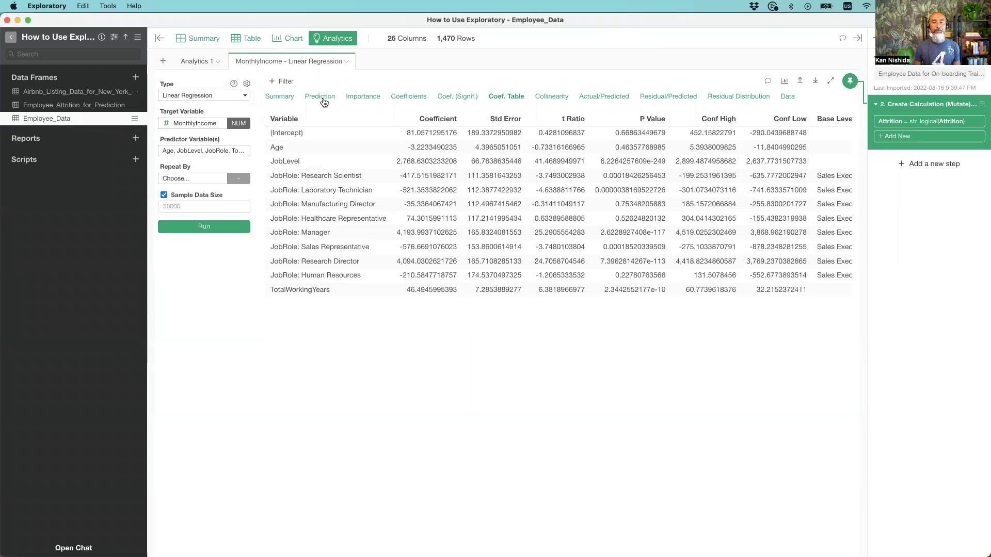
key(super+Tab)
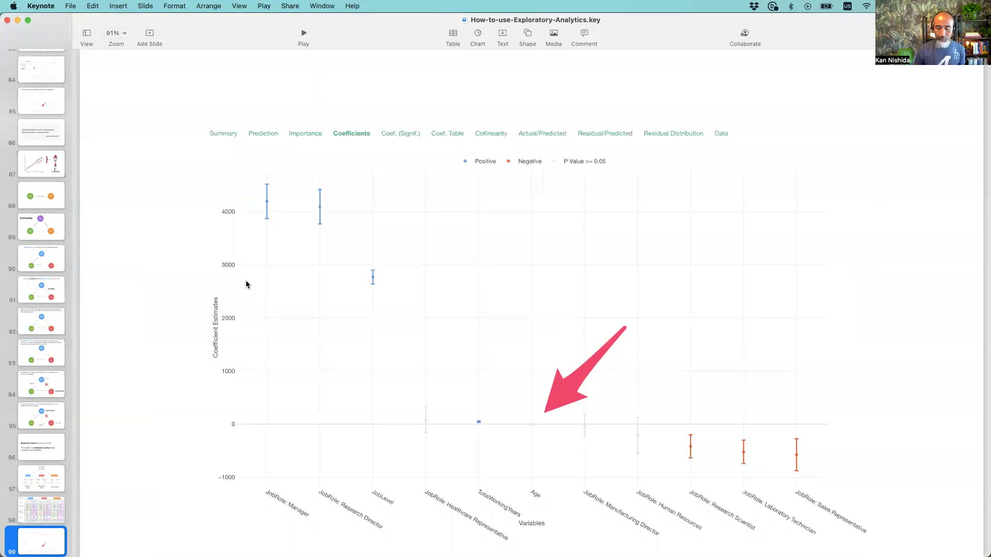
key(super+Tab)
key(super+Tab)
key(super+Tab)
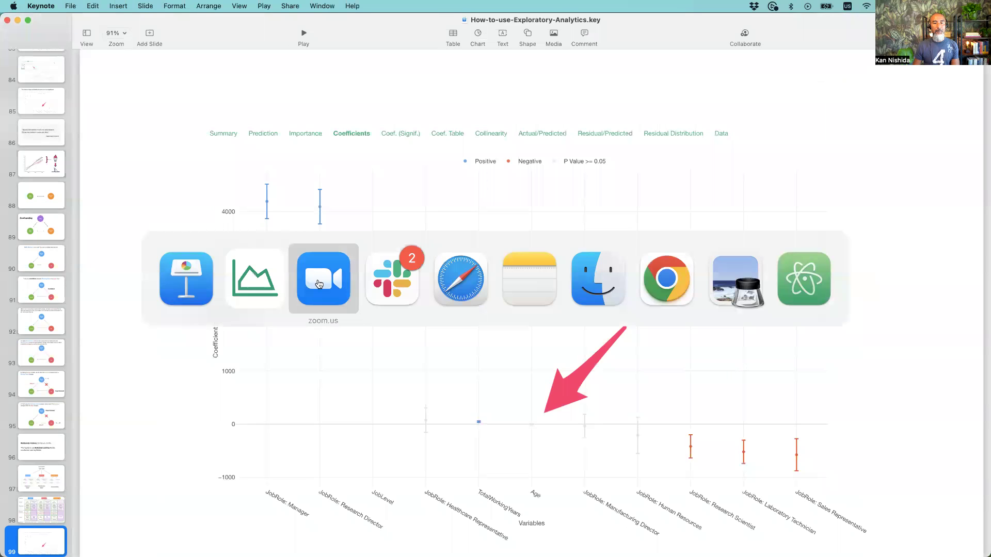
click(319, 285)
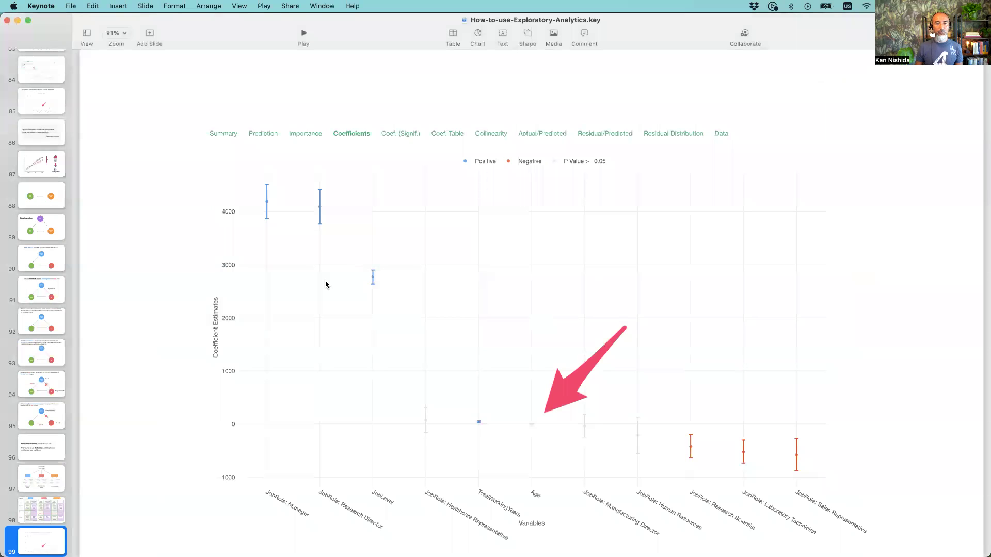
key(super+Tab)
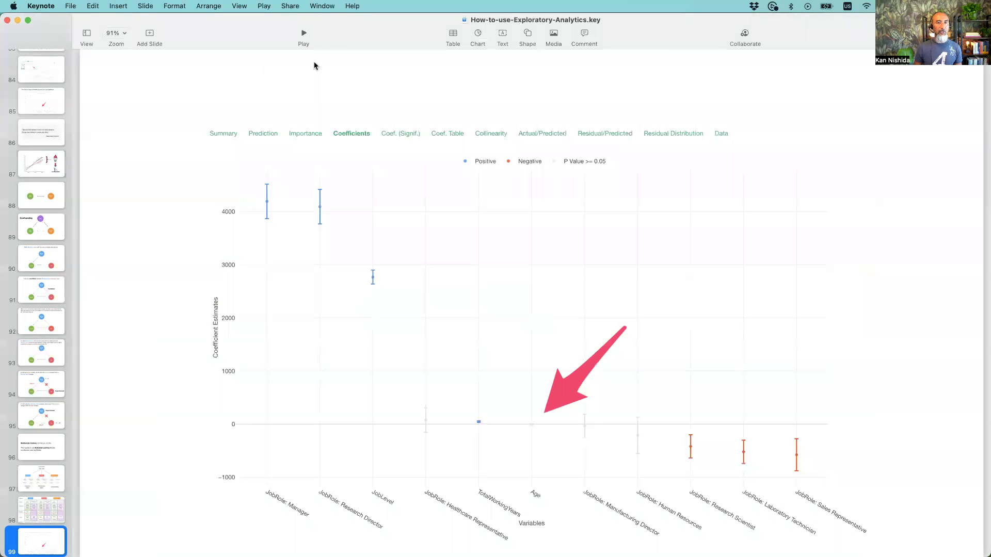
Present the slides from the Prediction title through "That's it for today!" and end the slideshow.
scroll(38, 292, down, 5)
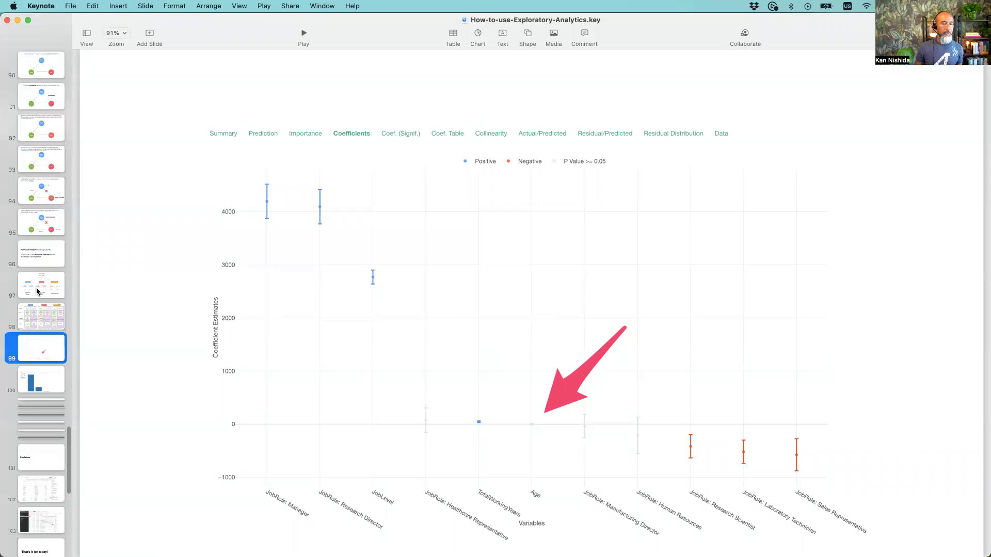
scroll(37, 291, down, 5)
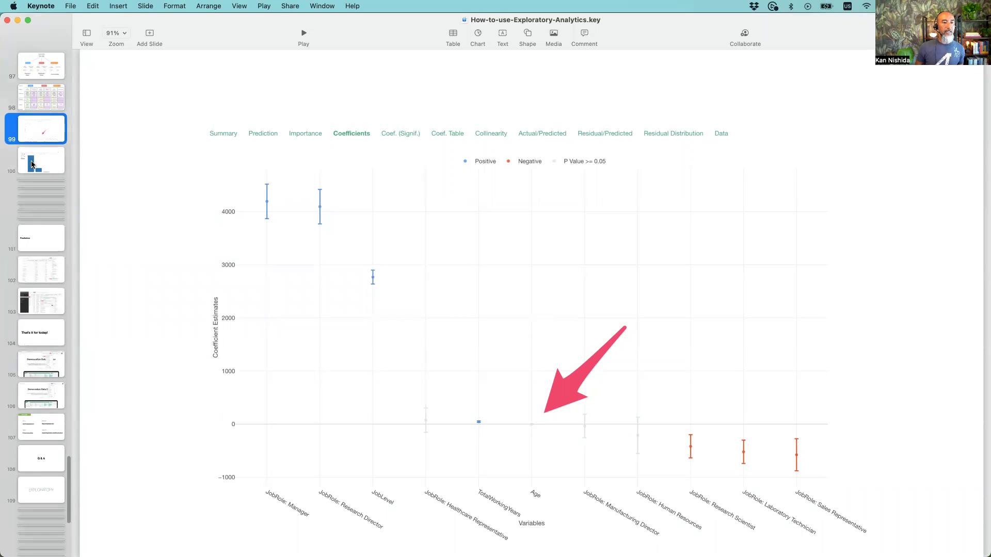
click(303, 33)
key(Right)
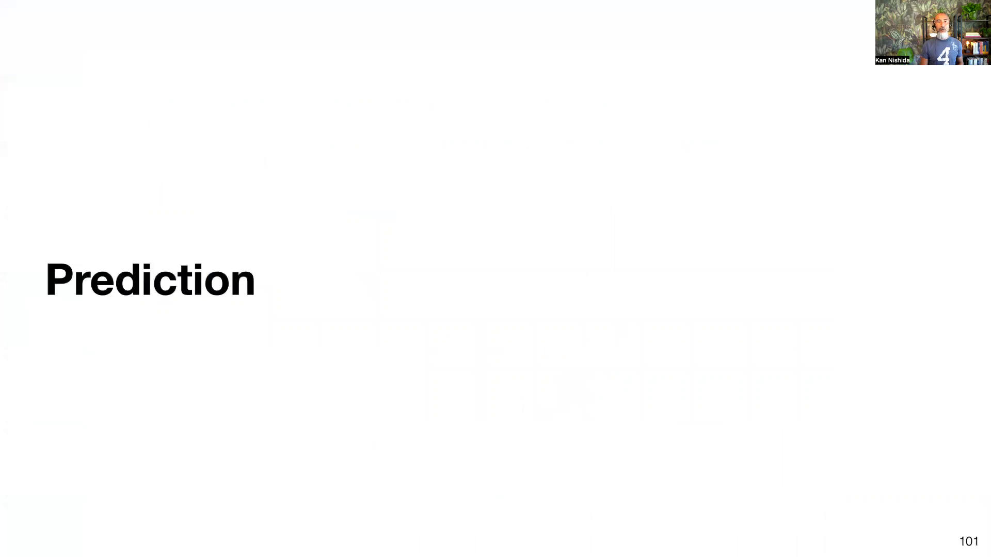
key(Right)
key(Right)
key(Right)
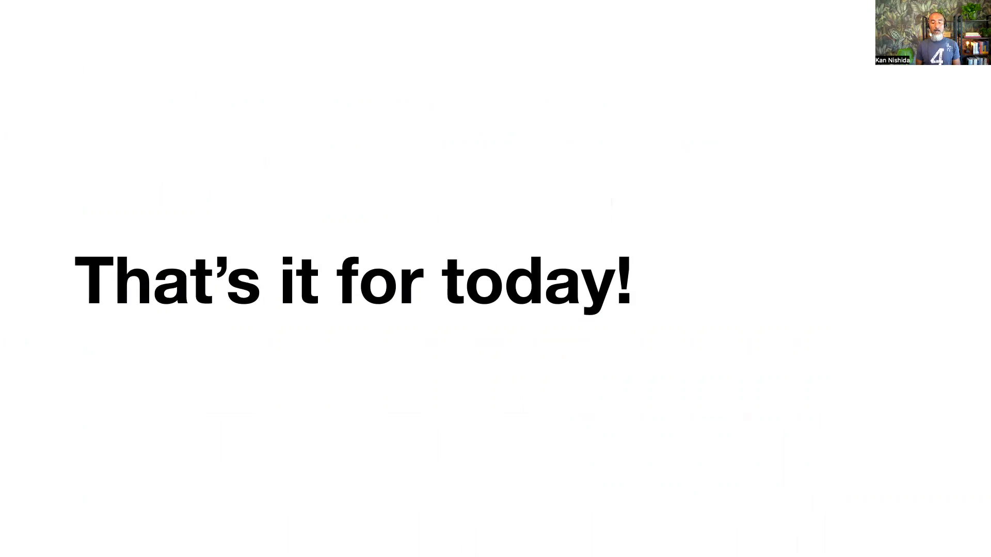
key(Escape)
Switch to Safari, enlarge the browser window, and open the Training / Seminar page of the Exploratory website.
key(super+Tab)
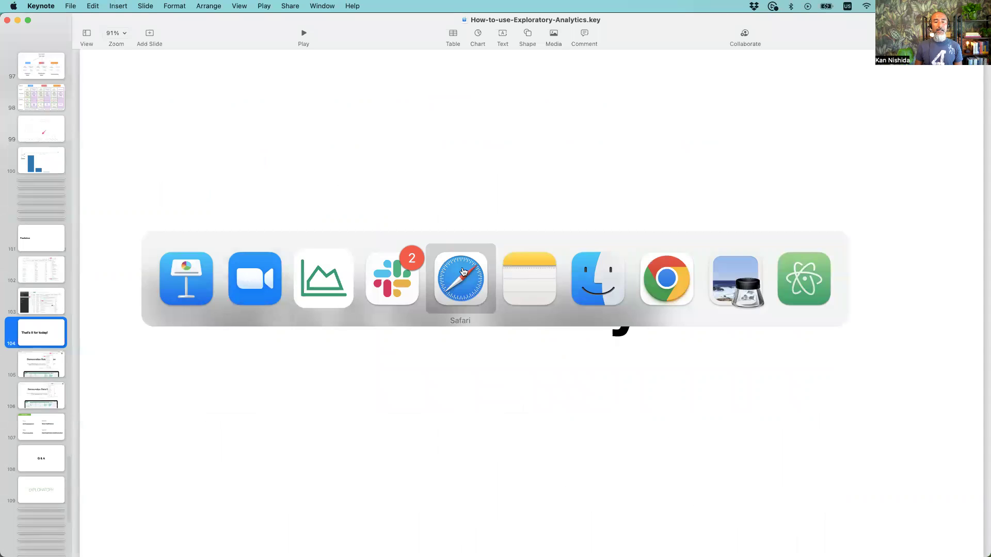
click(463, 272)
click(287, 45)
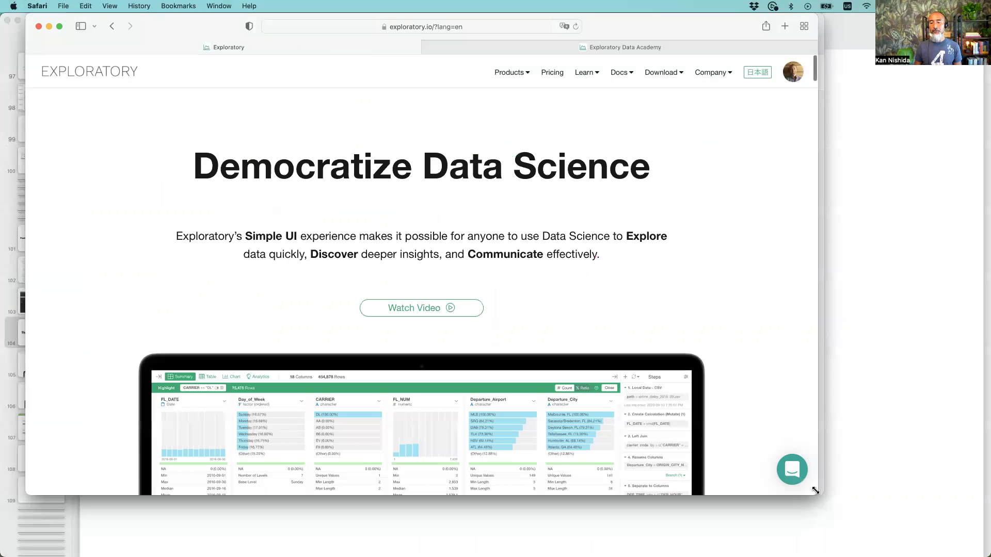
drag(820, 495, 952, 553)
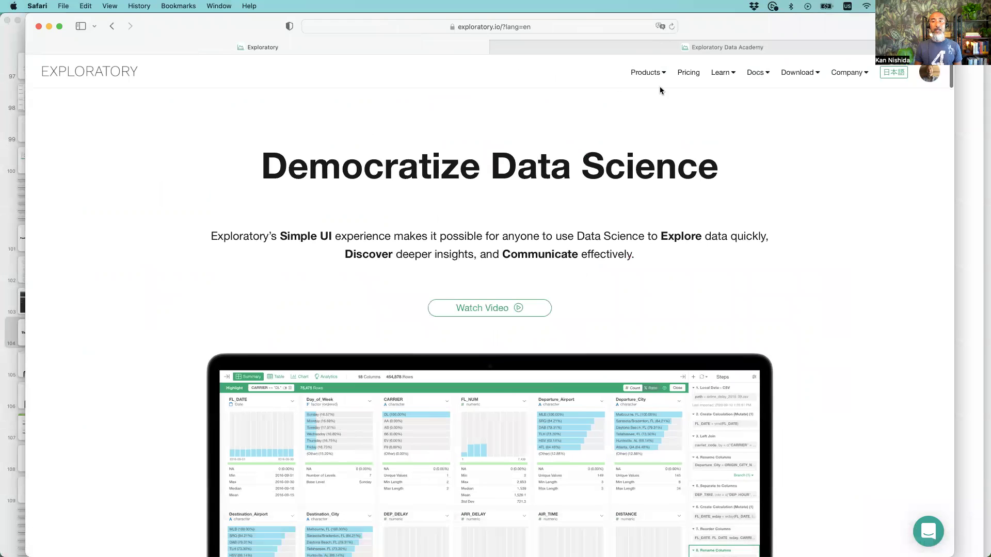
click(727, 78)
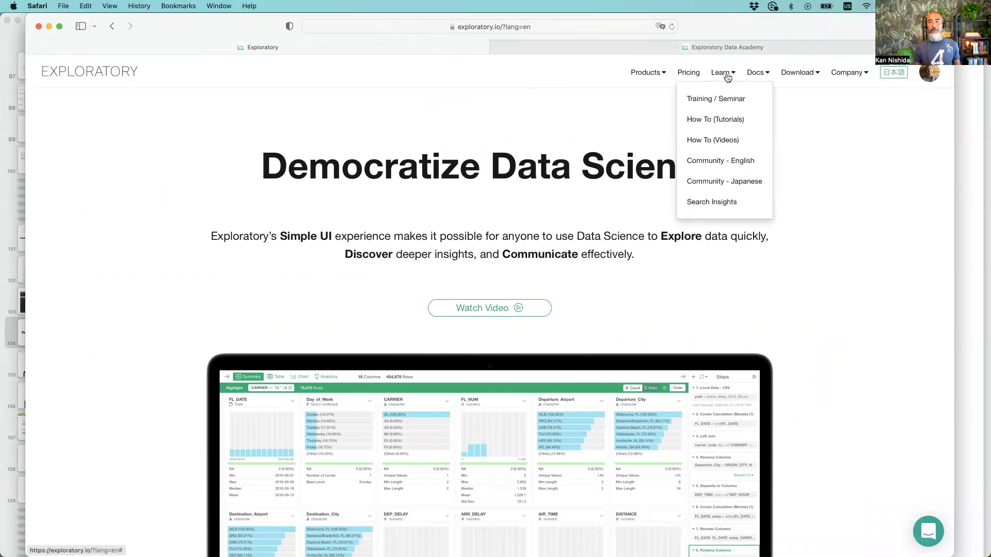
click(717, 101)
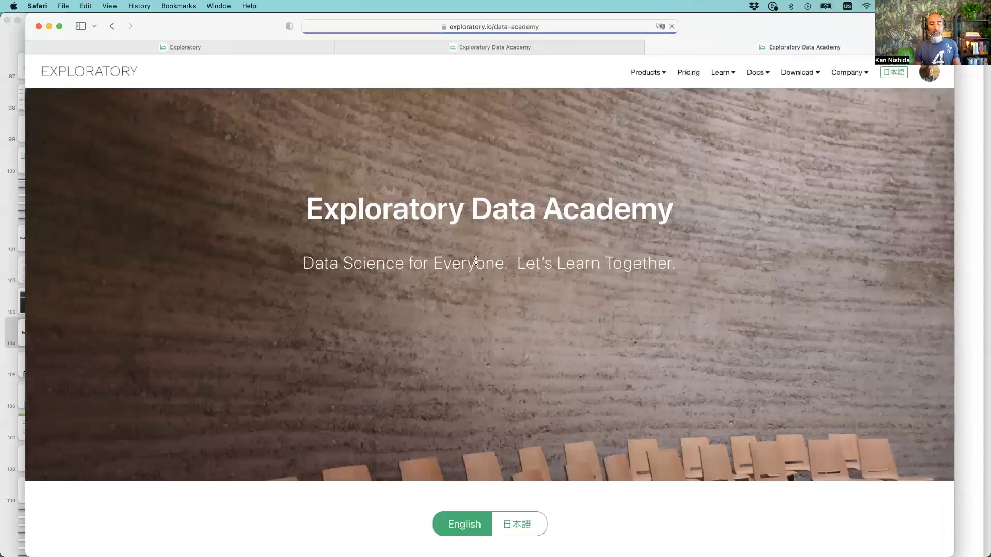
Open the Exploratory Online Seminar details and browse its collection of past seminars.
scroll(475, 260, down, 10)
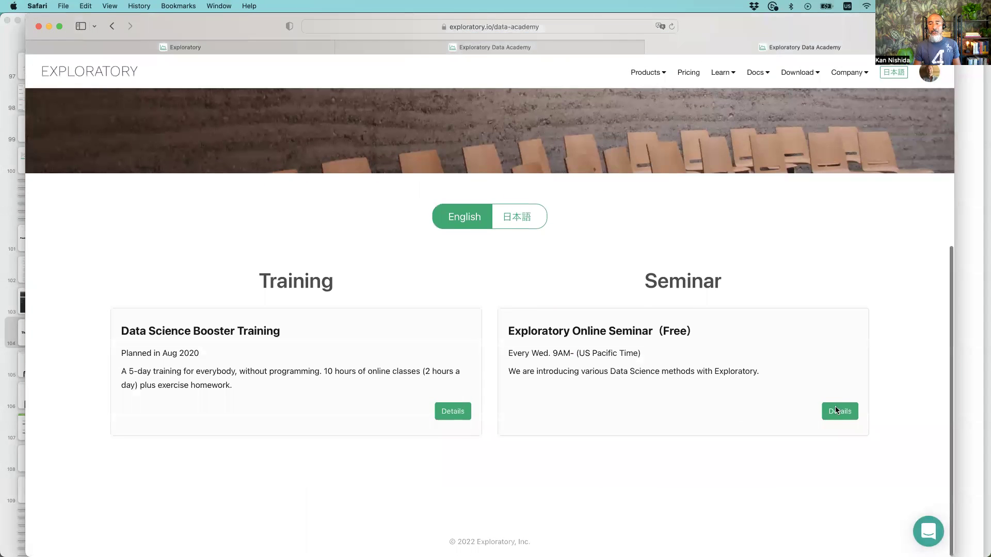
click(839, 415)
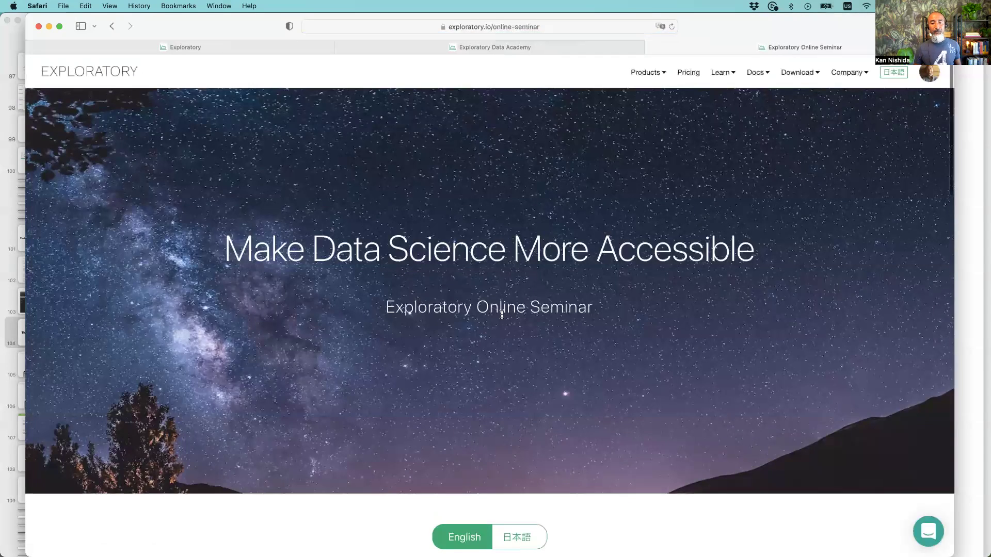
scroll(502, 314, down, 6)
scroll(501, 319, down, 15)
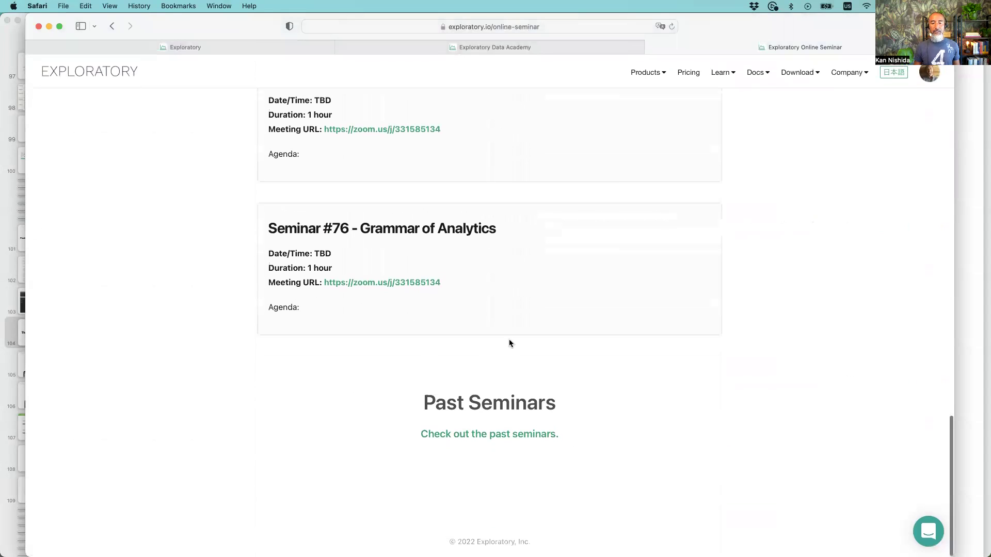
click(491, 436)
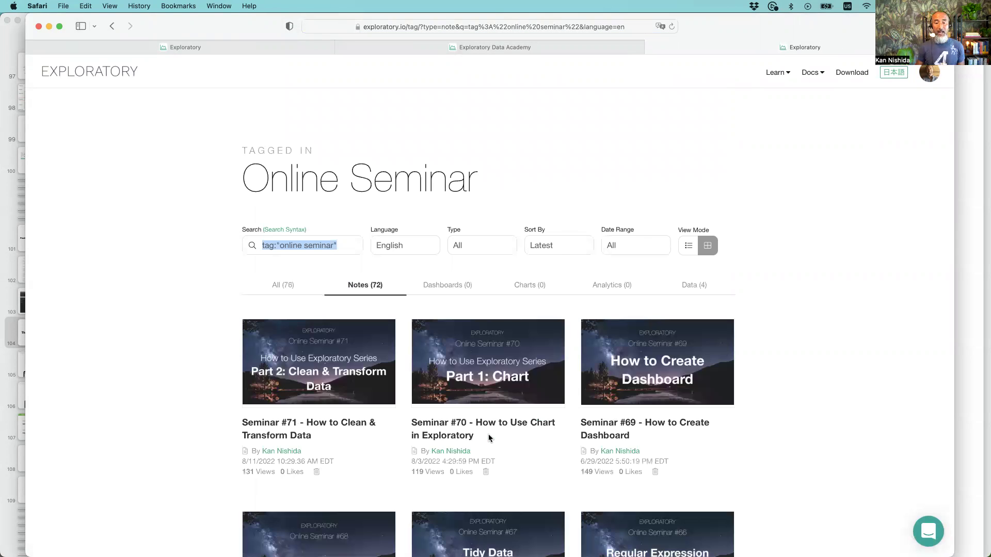
scroll(196, 407, down, 8)
scroll(196, 407, down, 2)
scroll(196, 408, up, 1)
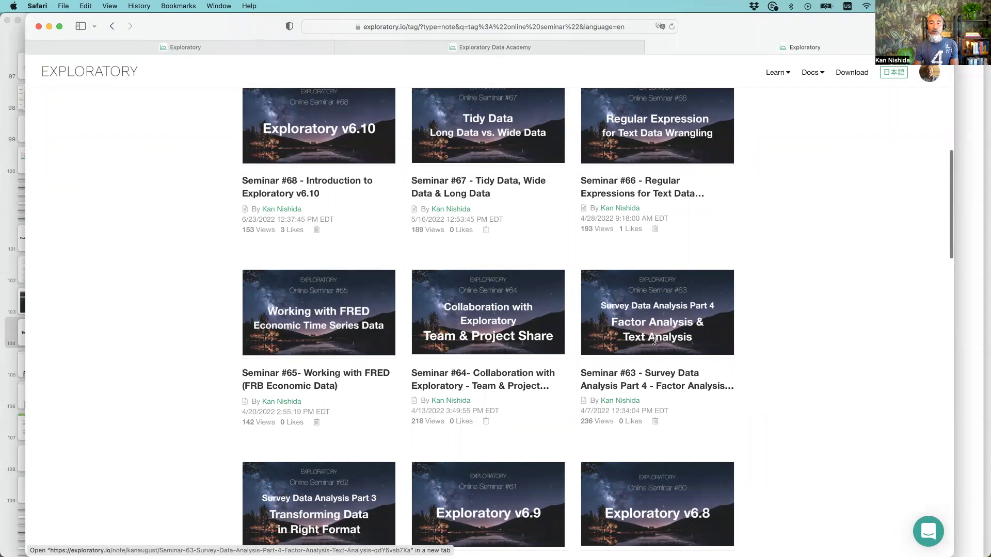
Switch to Exploratory and show the analytics types available for Employee_Data, from Correlation to A/B Test - Bayesian.
key(super+Tab)
click(405, 284)
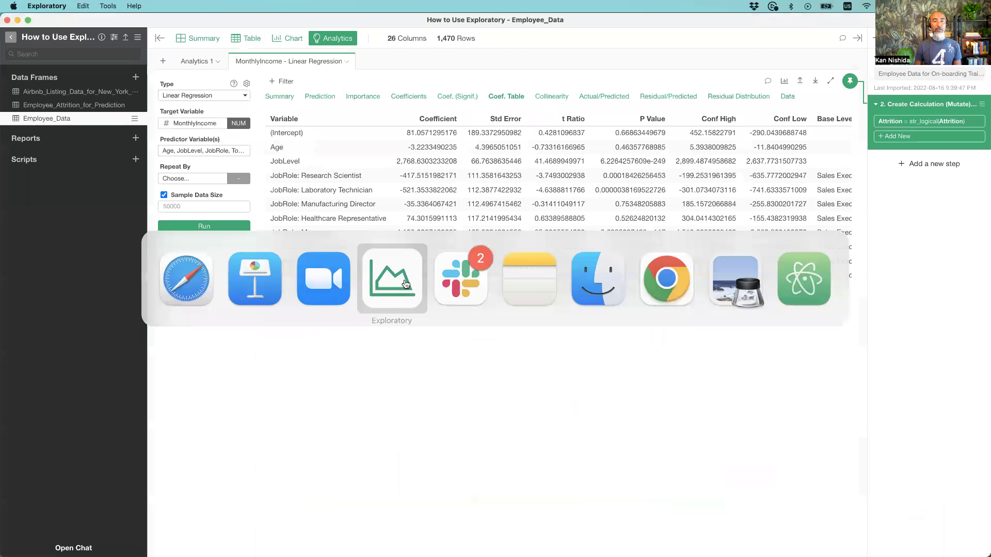
click(213, 97)
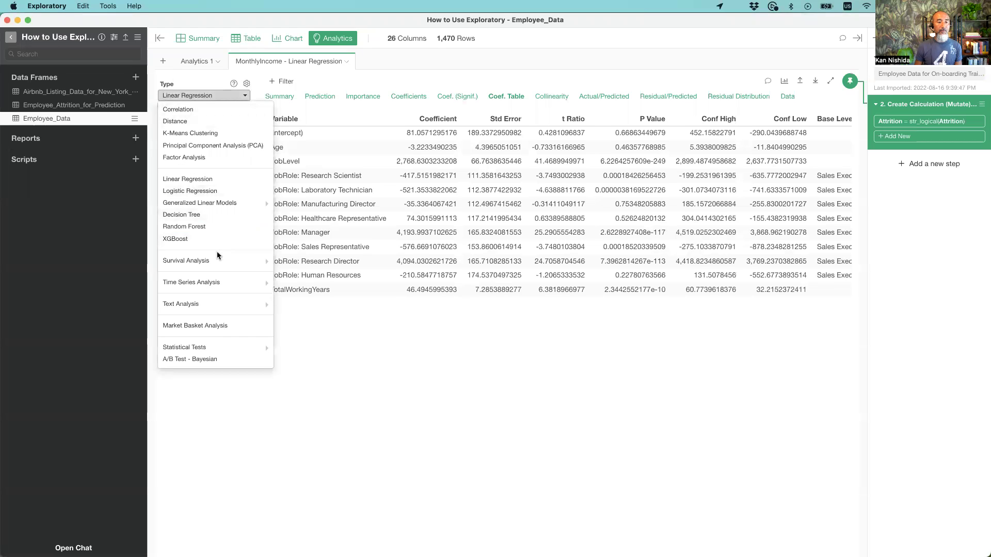
mouse_move(218, 309)
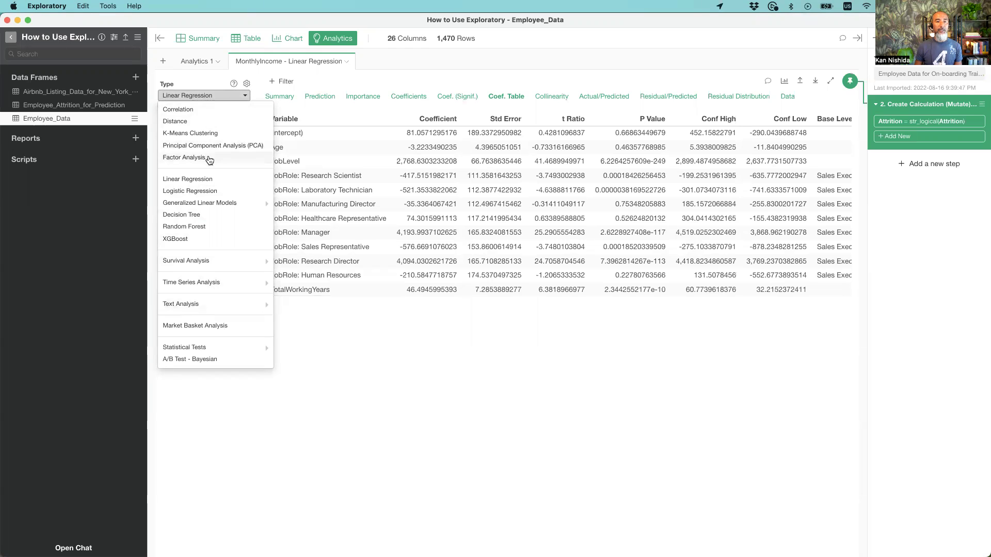
Switch back to Safari and look through the past online seminars for ones covering other analytics types, such as time series forecasting.
key(super+Tab)
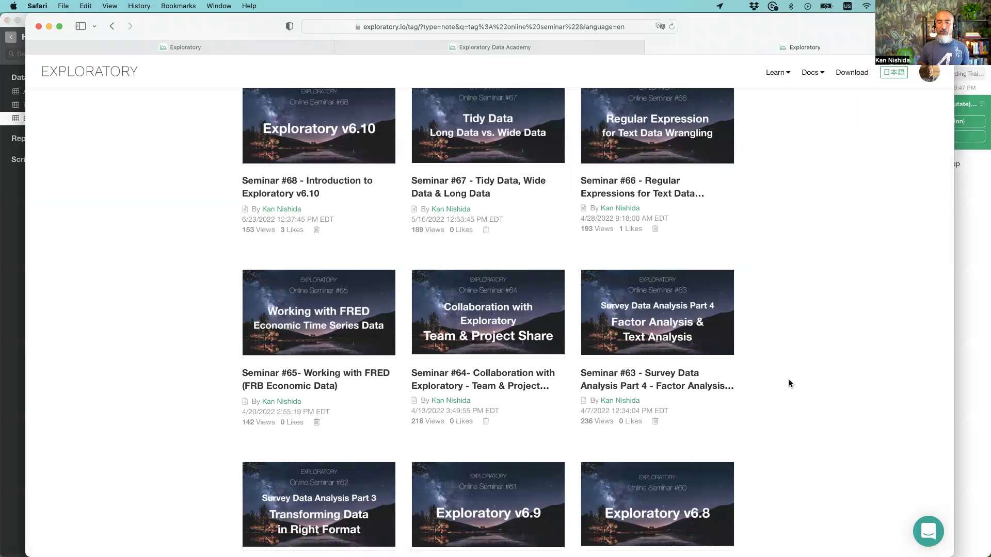
scroll(473, 413, down, 12)
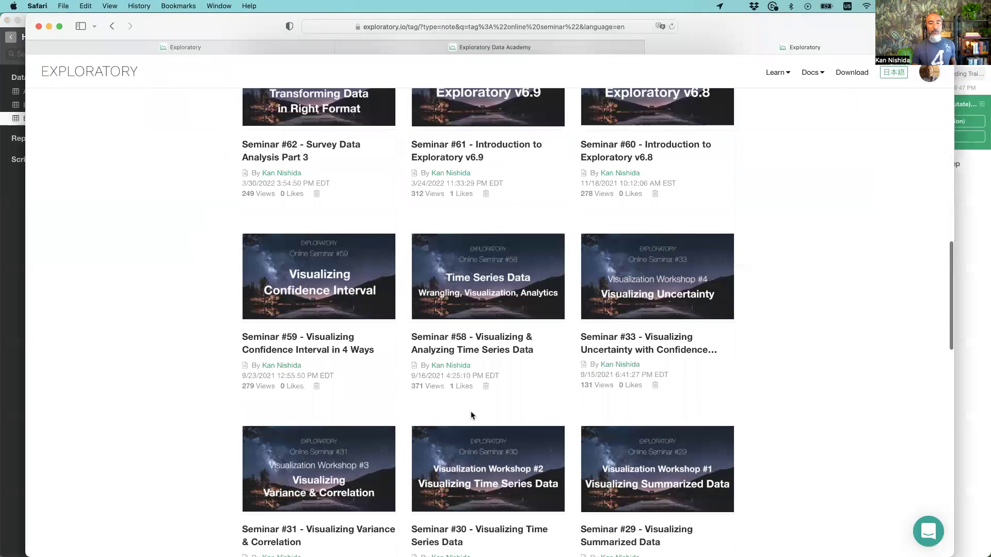
scroll(472, 415, down, 3)
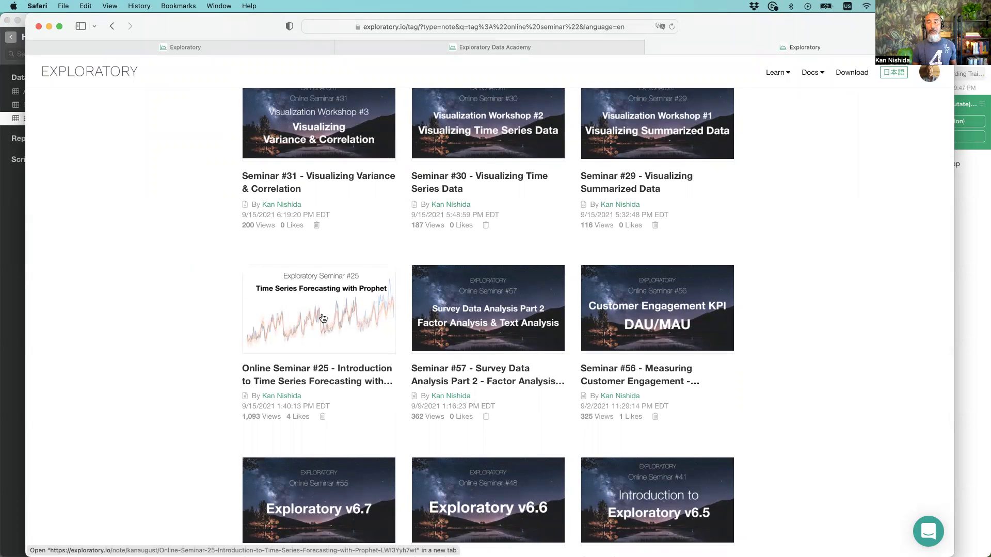
scroll(323, 318, up, 4)
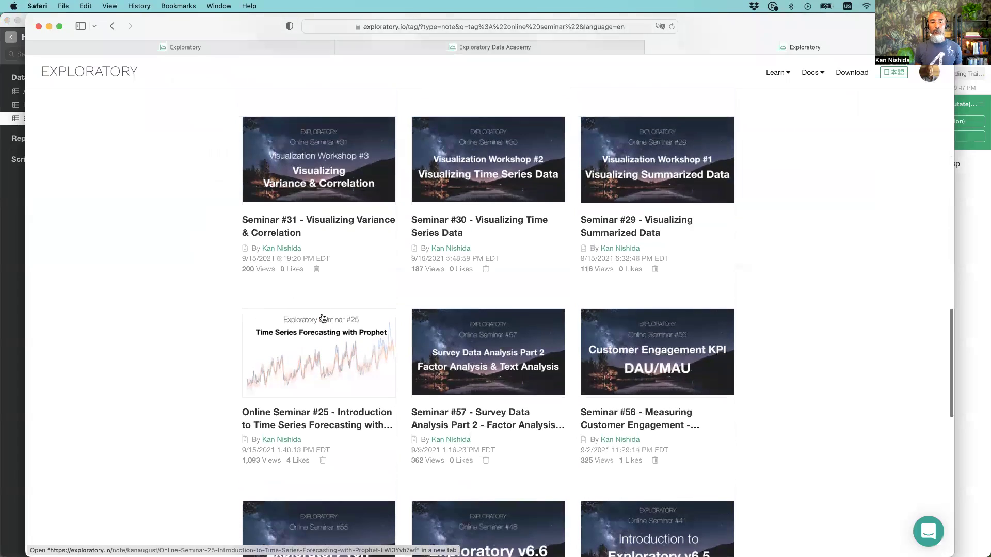
scroll(322, 317, up, 1)
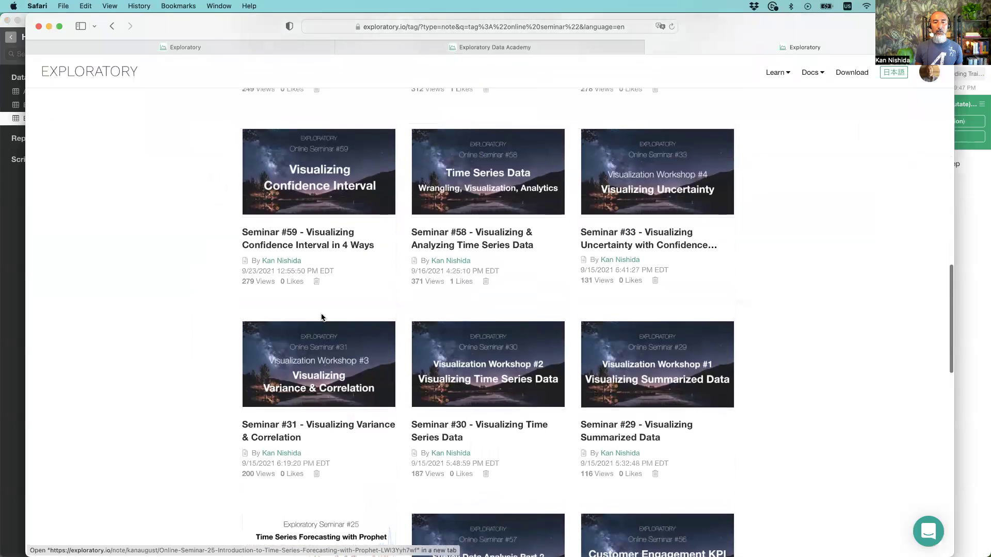
scroll(321, 317, down, 1)
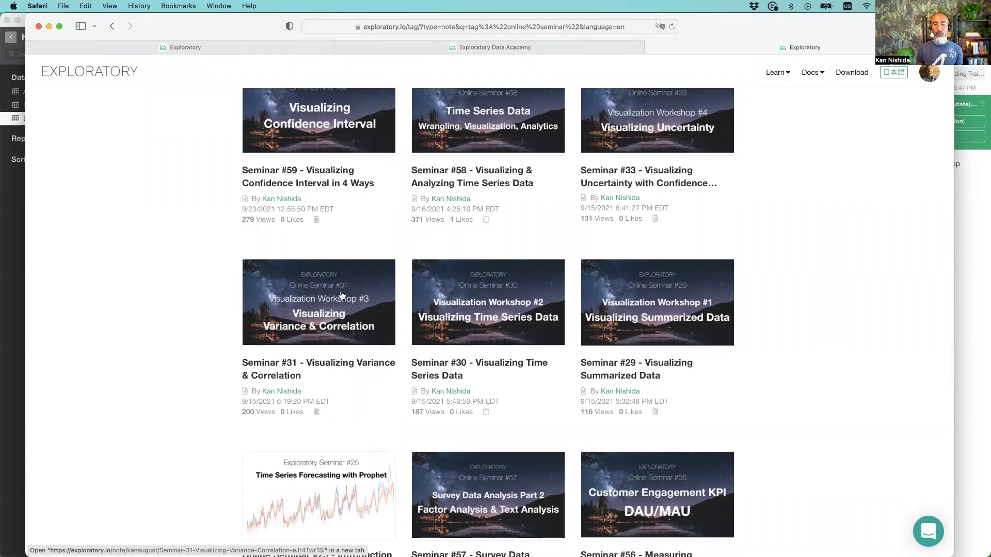
scroll(341, 296, down, 15)
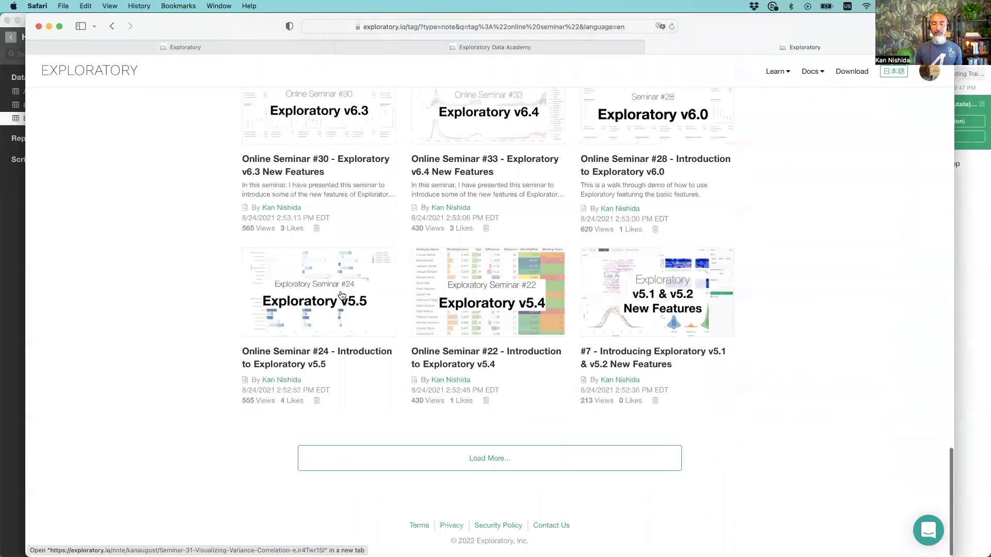
scroll(341, 294, up, 15)
Switch to Keynote, present the closing slides from "That's it for today!" to the Information slide, and end the slideshow.
key(super+Tab)
key(super+Tab)
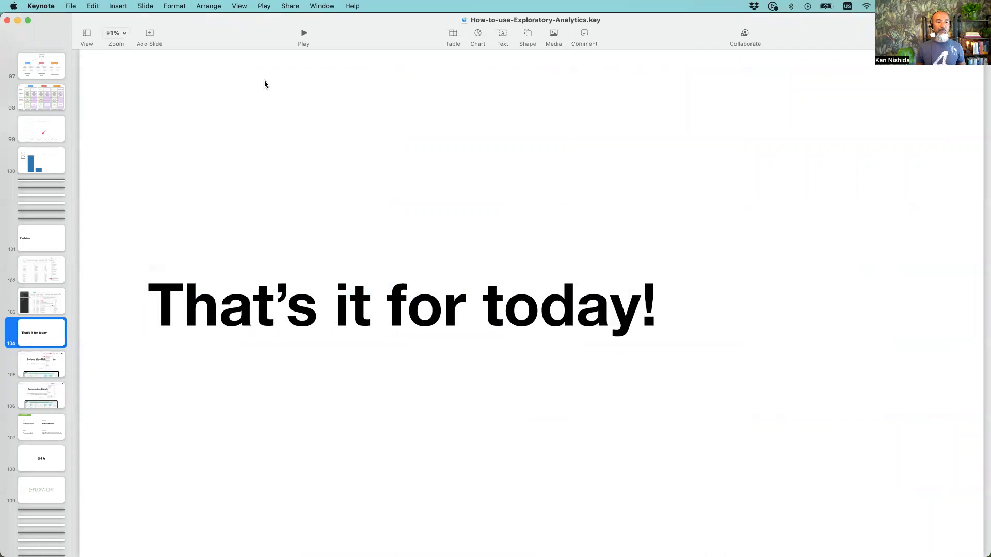
click(303, 34)
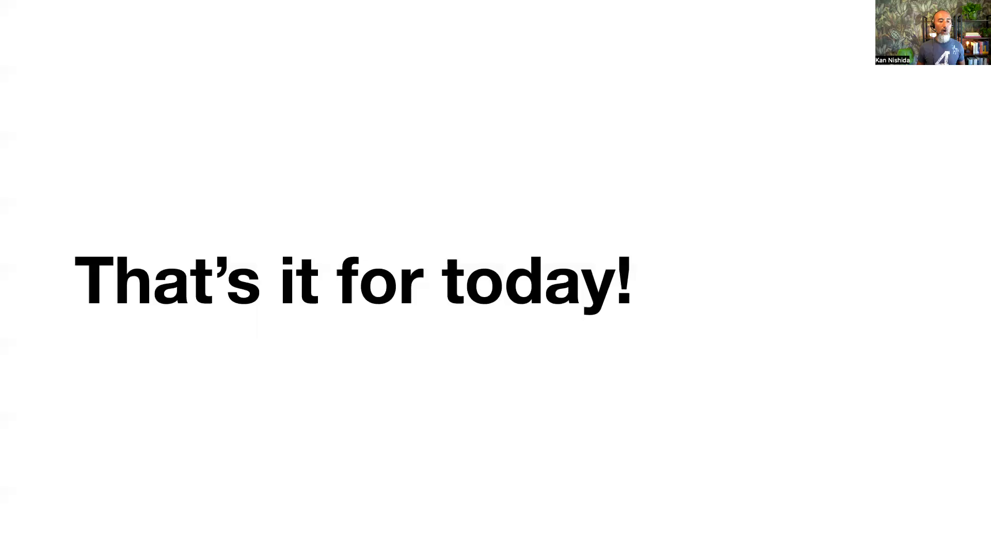
key(Right)
key(Right)
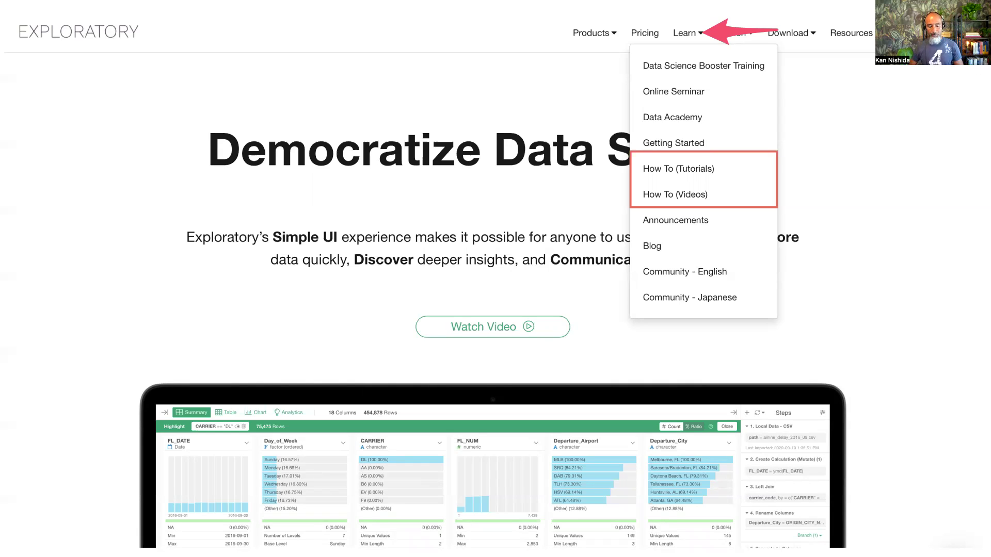
key(Right)
key(Escape)
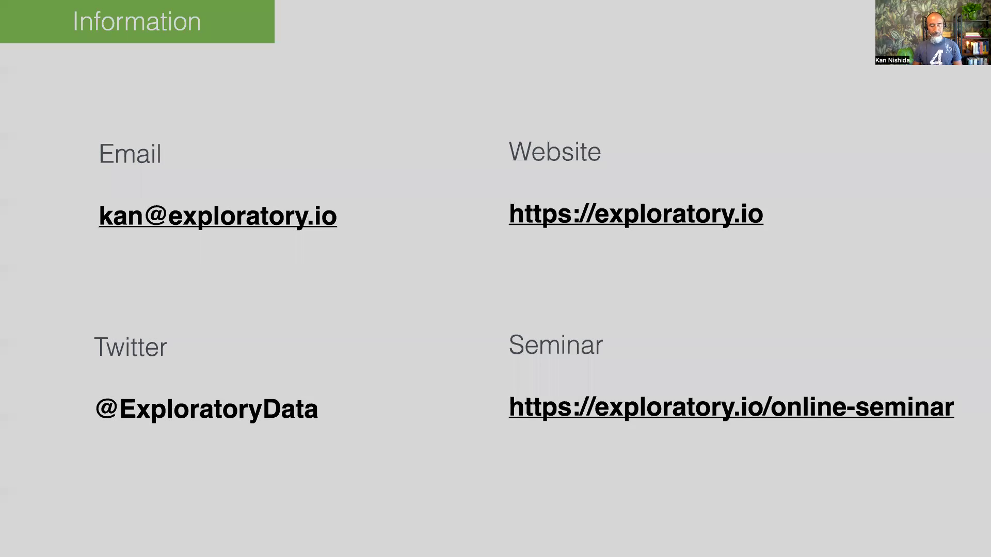